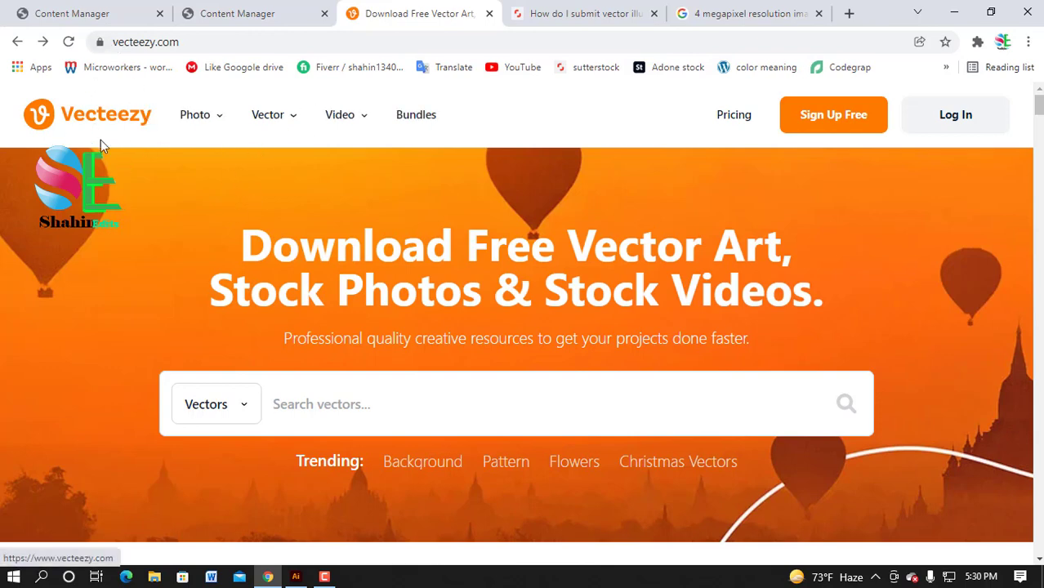
# Step: Look through the Vecteezy contributor profile page from the account details down to the payment and tax info
pyautogui.click(84, 13)
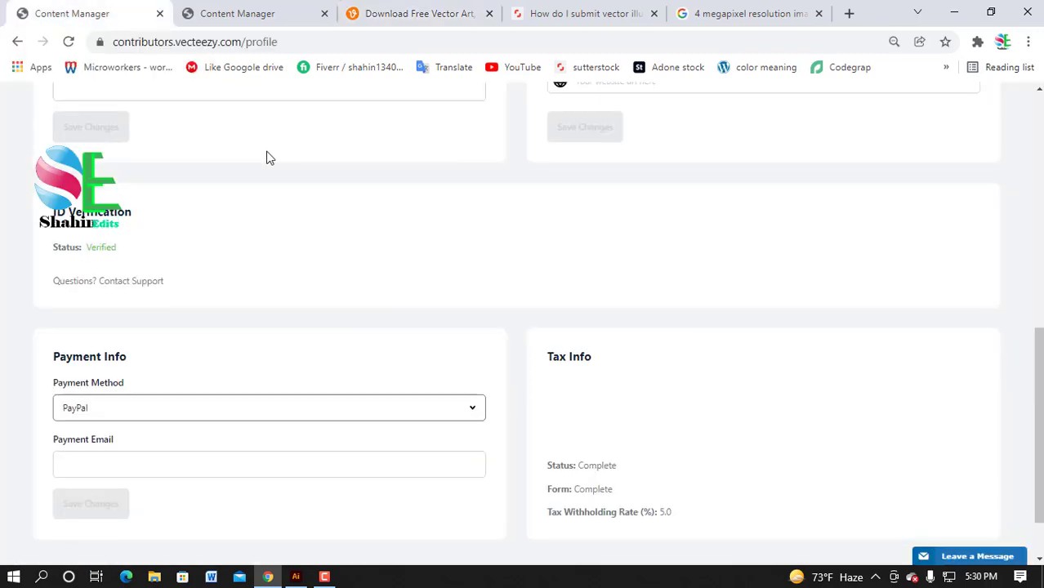
pyautogui.scroll(7, 269, 158)
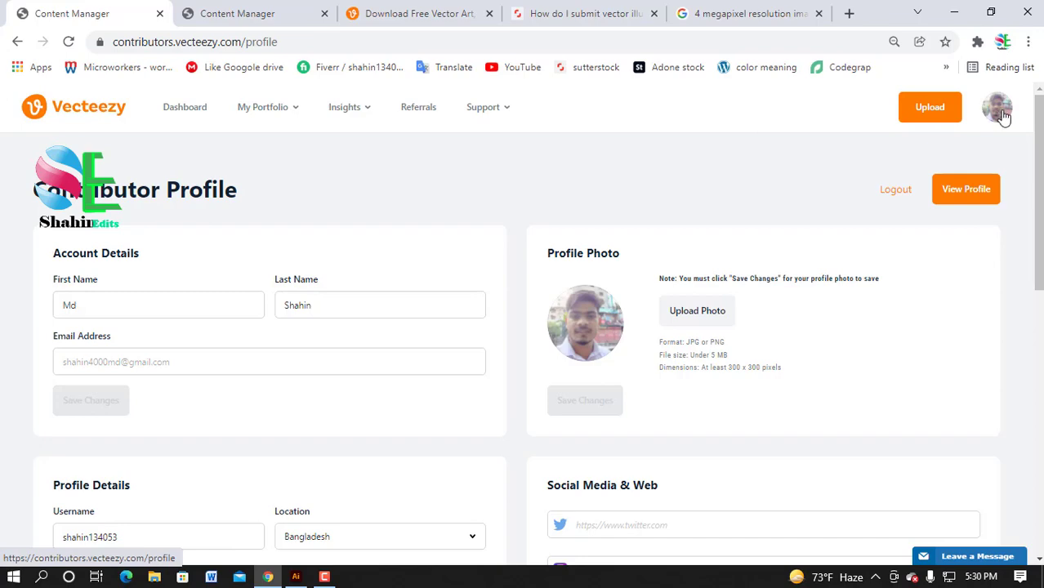
pyautogui.scroll(-5, 490, 333)
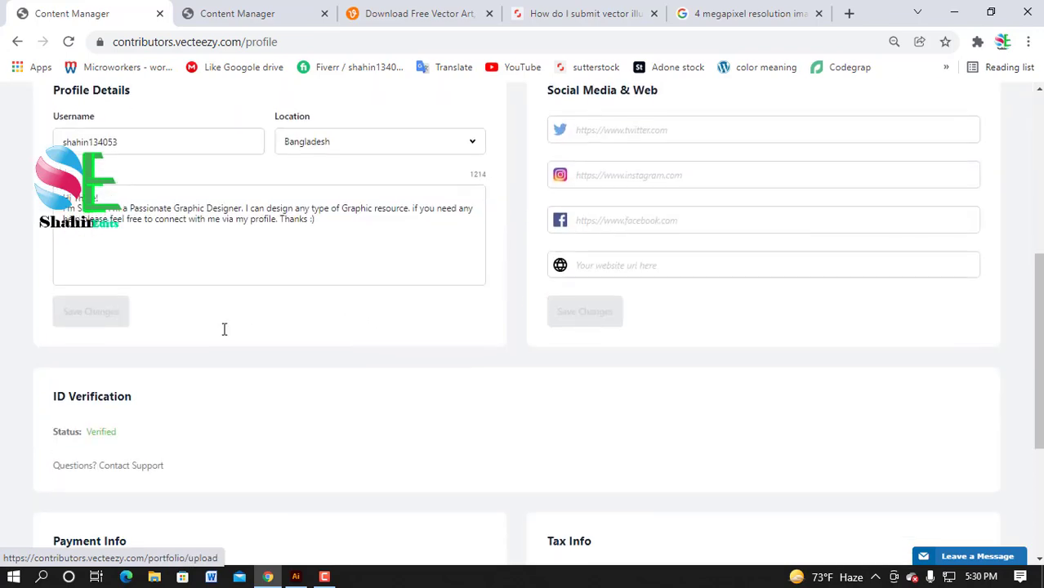
pyautogui.scroll(4, 226, 331)
pyautogui.scroll(-3, 662, 152)
pyautogui.scroll(-3, 353, 412)
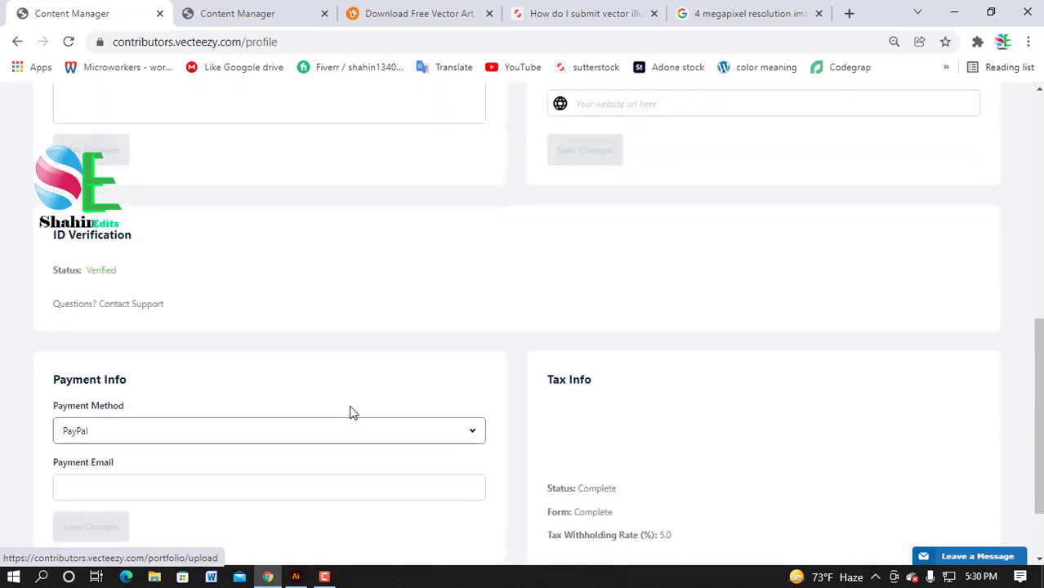
pyautogui.scroll(-2, 349, 413)
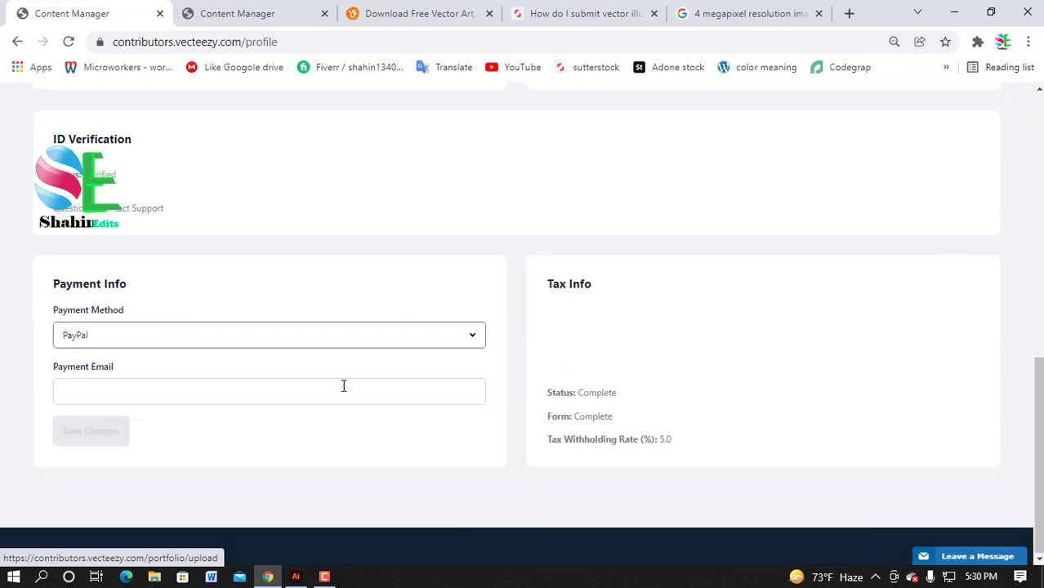
# Step: Examine the ID verification status and the tax info section on the contributor profile
pyautogui.tripleClick(101, 174)
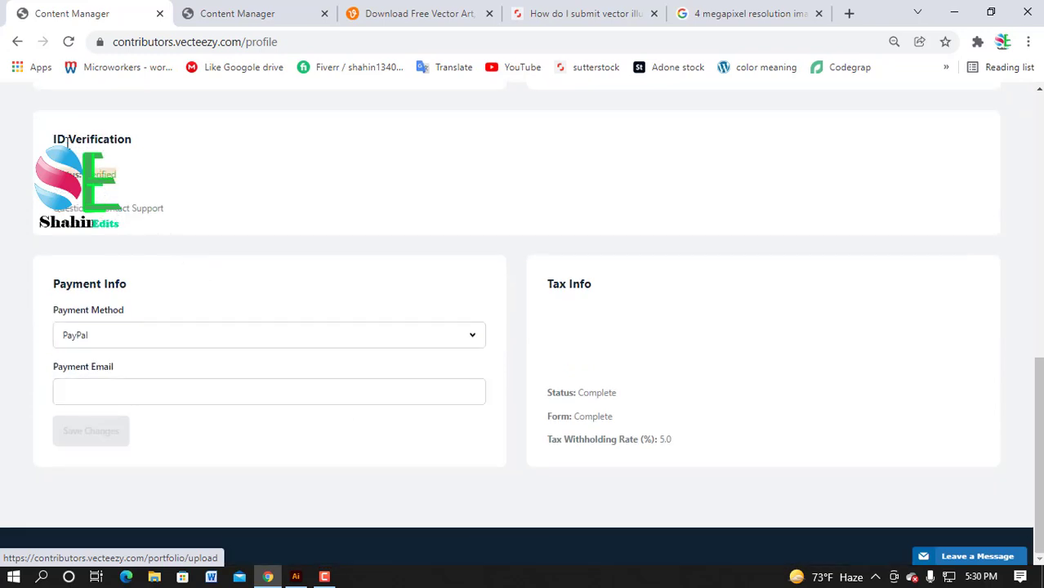
pyautogui.click(163, 172)
pyautogui.moveTo(539, 280); pyautogui.dragTo(706, 463)
pyautogui.click(708, 466)
pyautogui.moveTo(34, 116); pyautogui.dragTo(191, 226)
pyautogui.click(215, 218)
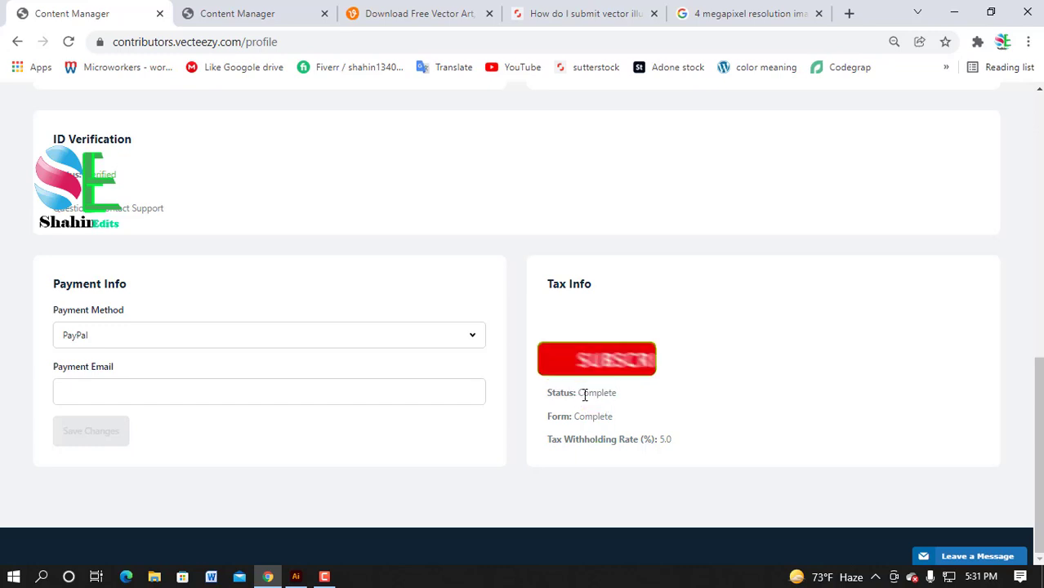
pyautogui.moveTo(583, 394); pyautogui.dragTo(619, 415)
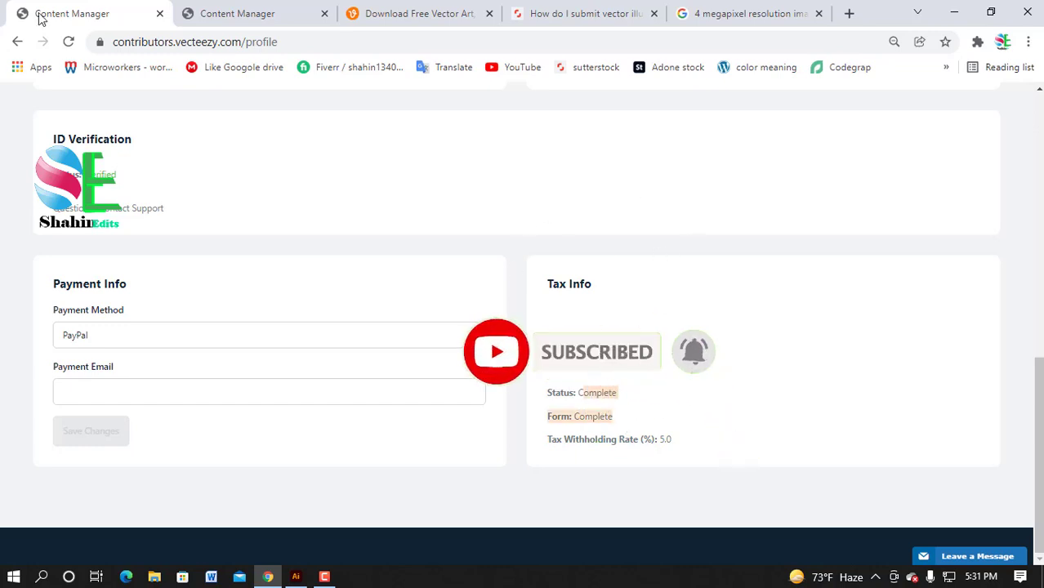
pyautogui.click(623, 351)
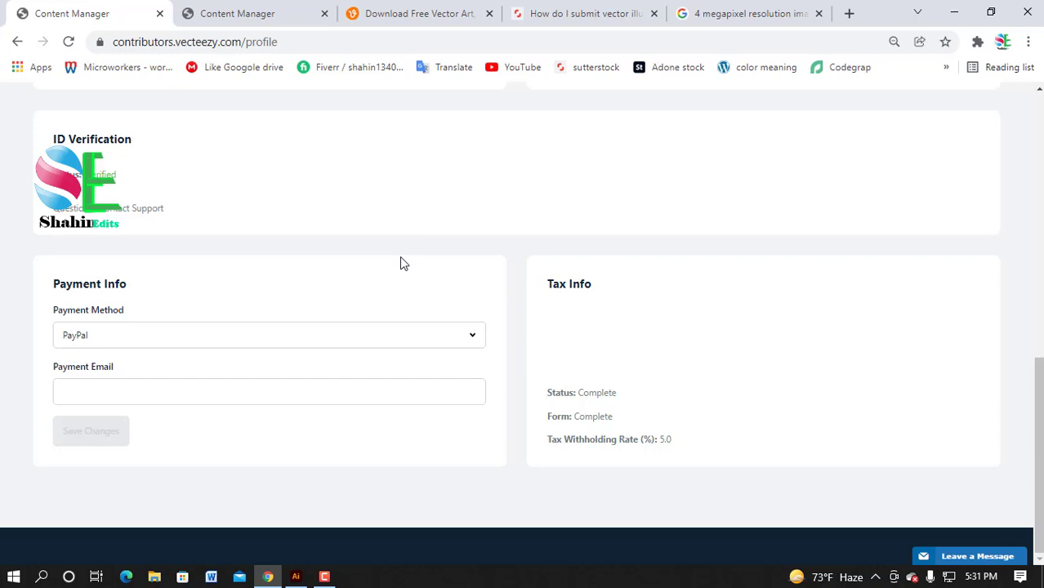
# Step: Select PayPal as the payment method and check the profile details and ID verification status again
pyautogui.click(455, 344)
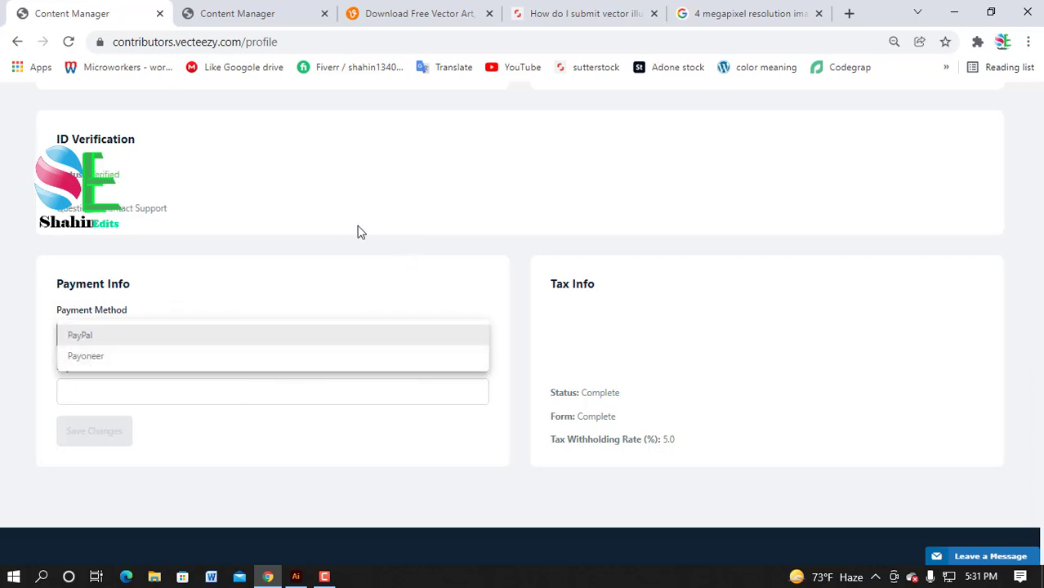
pyautogui.click(155, 338)
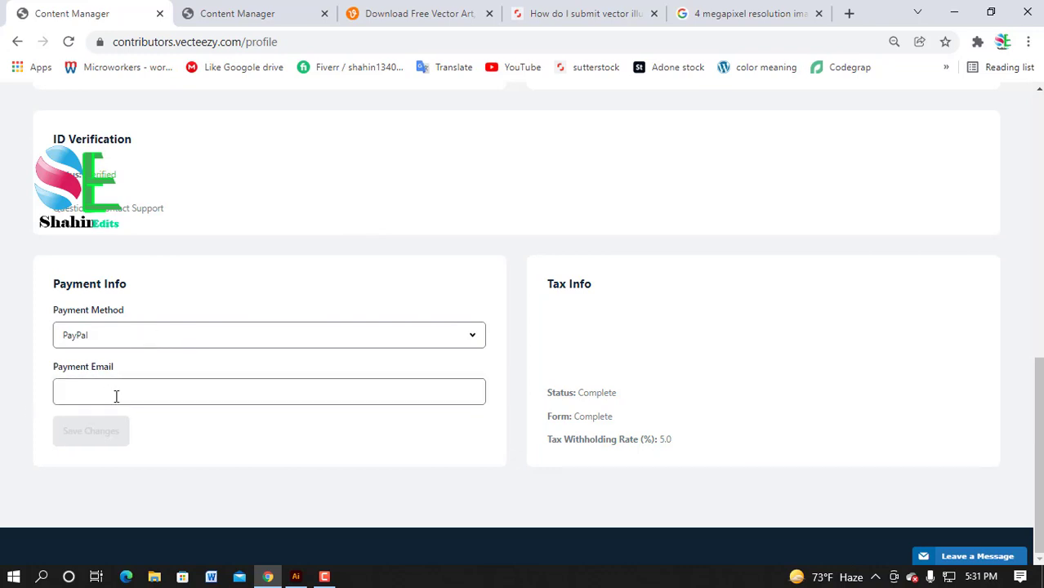
pyautogui.scroll(5, 433, 233)
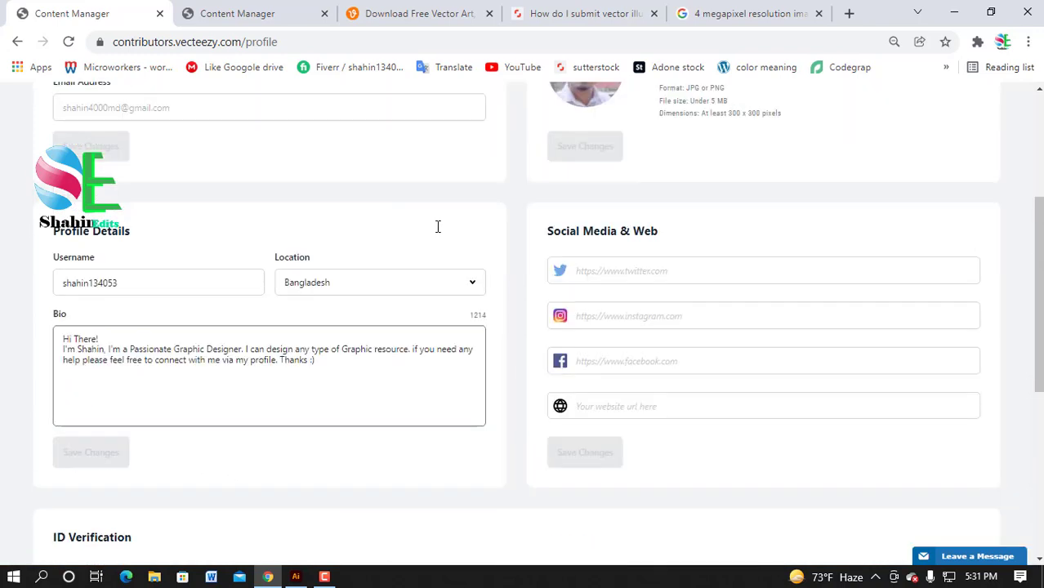
pyautogui.scroll(-4, 439, 226)
pyautogui.tripleClick(101, 256)
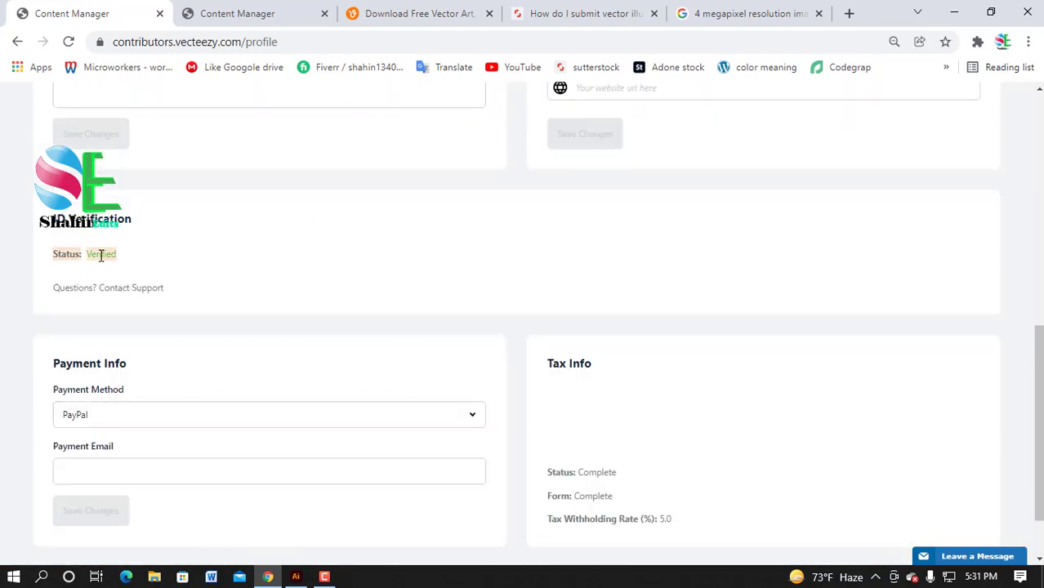
# Step: Switch to the Web Upload page and examine the import area and the vector upload section
pyautogui.click(240, 16)
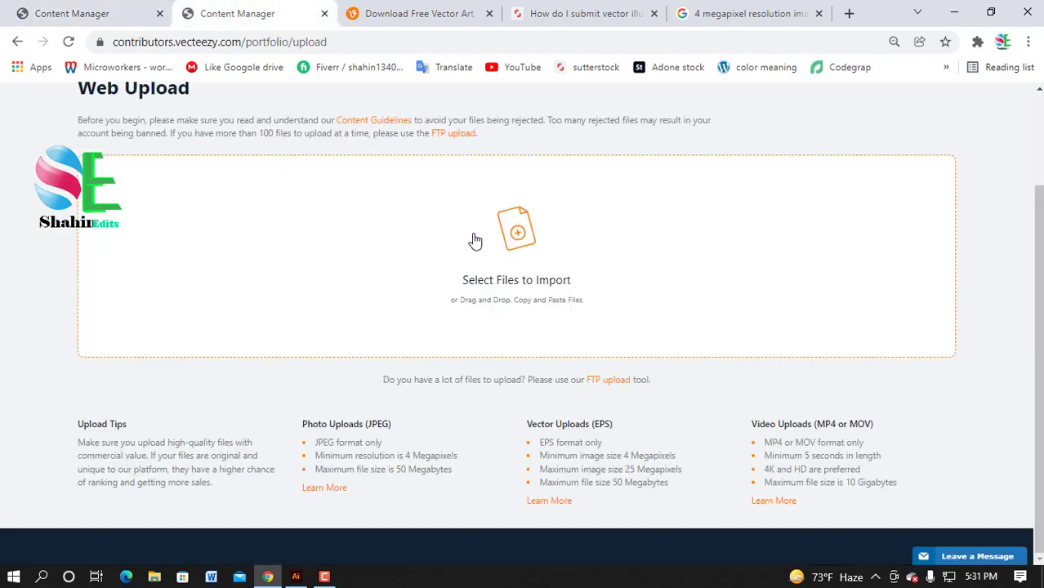
pyautogui.scroll(1, 454, 237)
pyautogui.scroll(2, 454, 236)
pyautogui.scroll(-2, 454, 237)
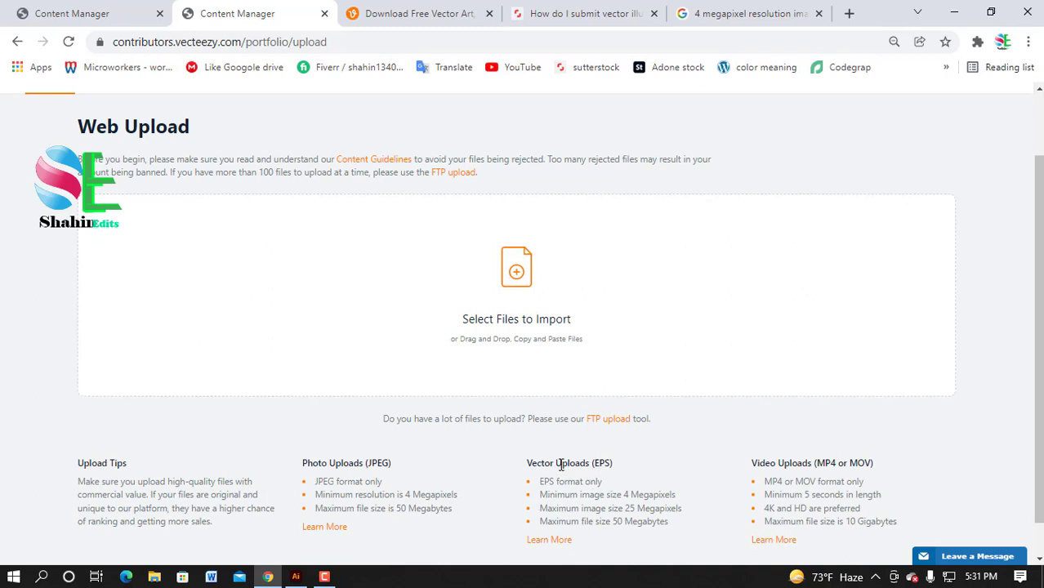
pyautogui.moveTo(601, 464); pyautogui.dragTo(529, 462)
pyautogui.click(624, 471)
pyautogui.scroll(-1, 326, 455)
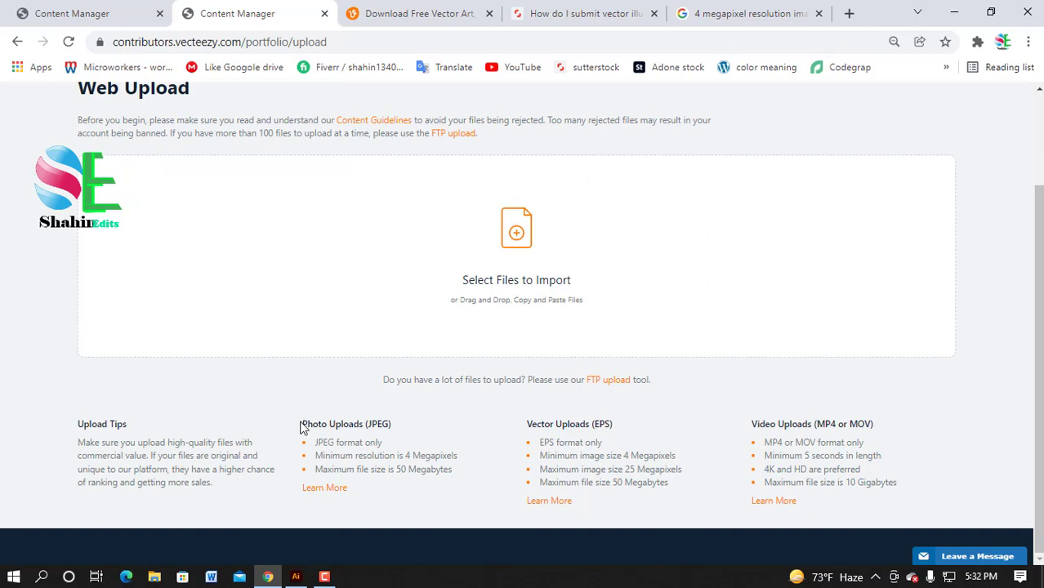
# Step: Examine the upload requirements for JPEG photos, EPS vectors and MP4 or MOV videos
pyautogui.moveTo(303, 425); pyautogui.dragTo(396, 431)
pyautogui.click(395, 431)
pyautogui.doubleClick(581, 424)
pyautogui.click(645, 423)
pyautogui.moveTo(524, 428); pyautogui.dragTo(627, 434)
pyautogui.click(631, 435)
pyautogui.doubleClick(796, 423)
pyautogui.moveTo(752, 428); pyautogui.dragTo(901, 441)
pyautogui.click(901, 441)
pyautogui.moveTo(535, 423); pyautogui.dragTo(625, 427)
pyautogui.click(625, 427)
pyautogui.moveTo(594, 425); pyautogui.dragTo(627, 431)
# Step: Open the vector content guidelines in a new tab and read through the technical requirements
pyautogui.rightClick(546, 501)
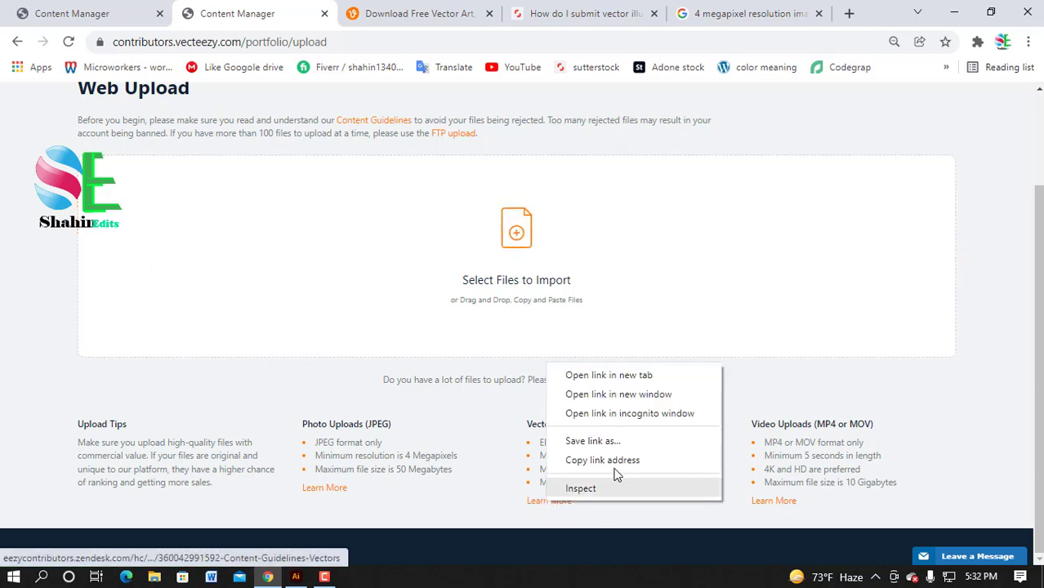
pyautogui.click(618, 376)
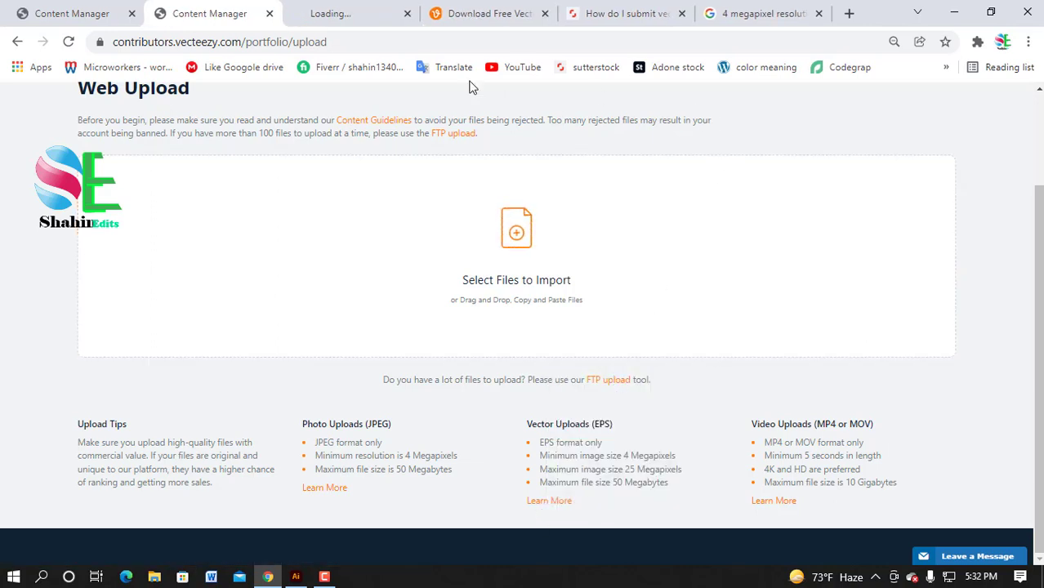
pyautogui.click(354, 16)
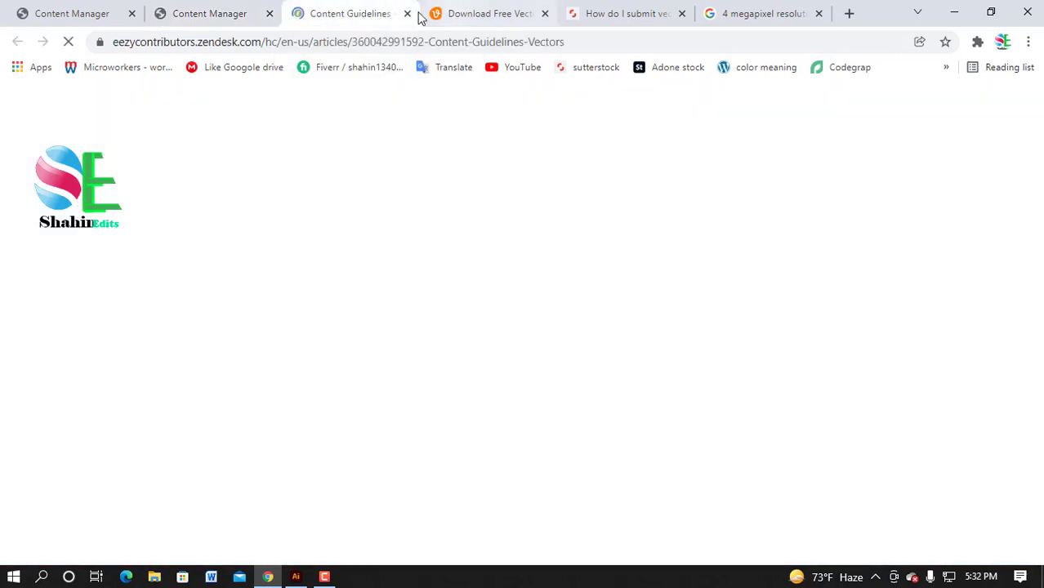
pyautogui.scroll(-4, 379, 405)
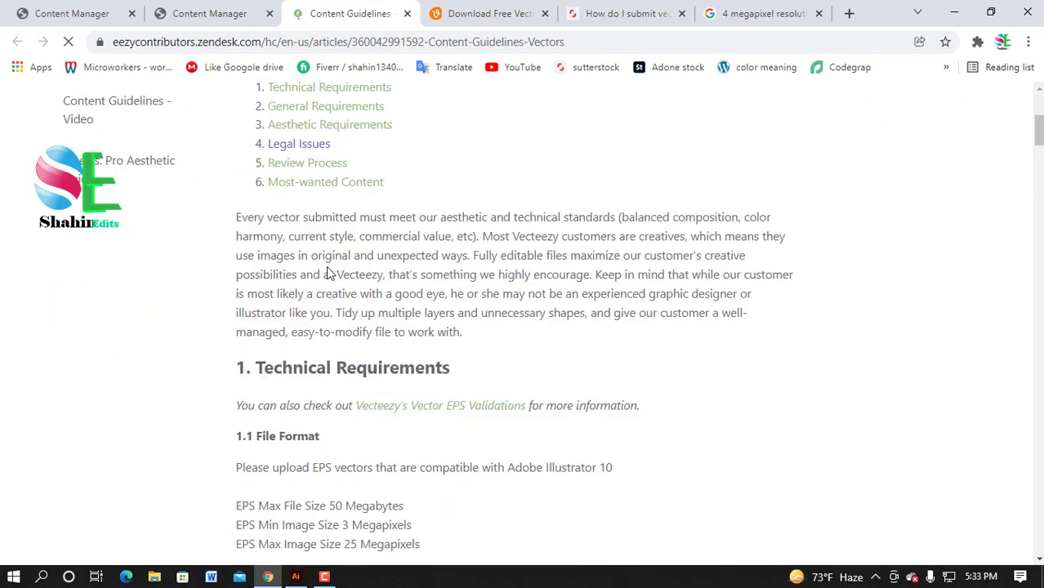
pyautogui.scroll(-3, 378, 400)
pyautogui.scroll(-3, 273, 266)
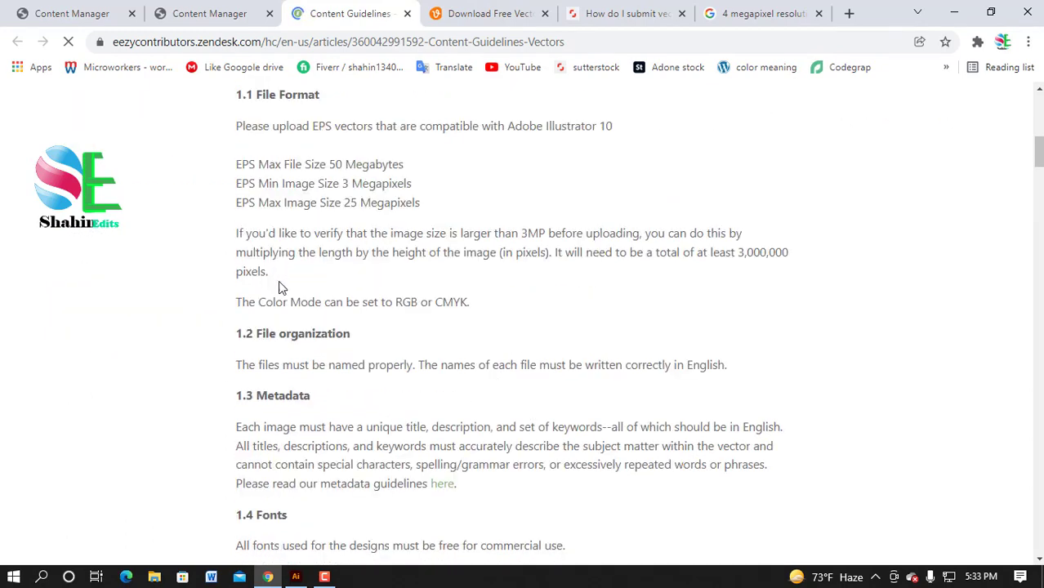
pyautogui.scroll(-8, 359, 203)
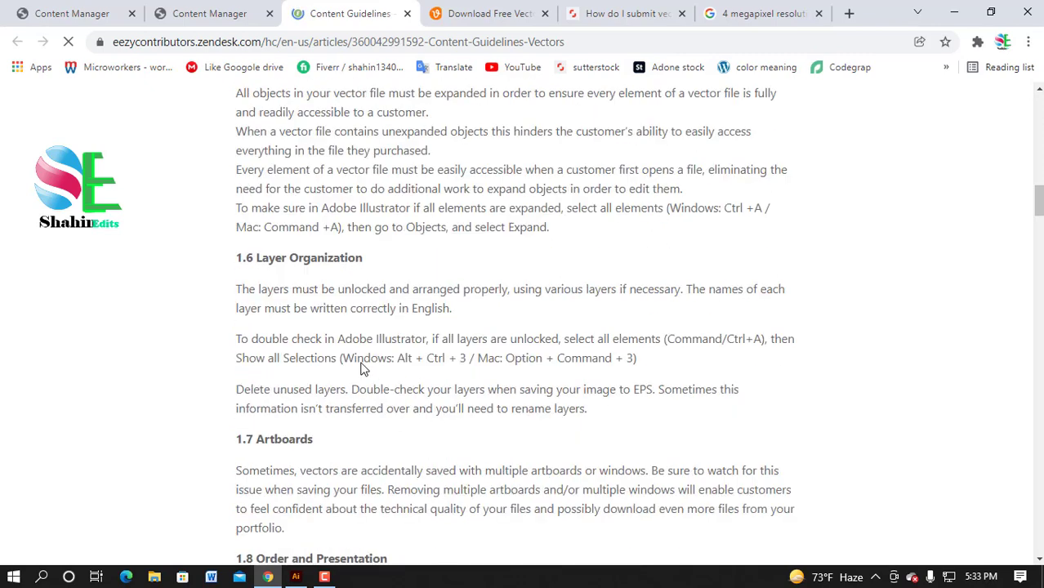
pyautogui.scroll(-10, 445, 351)
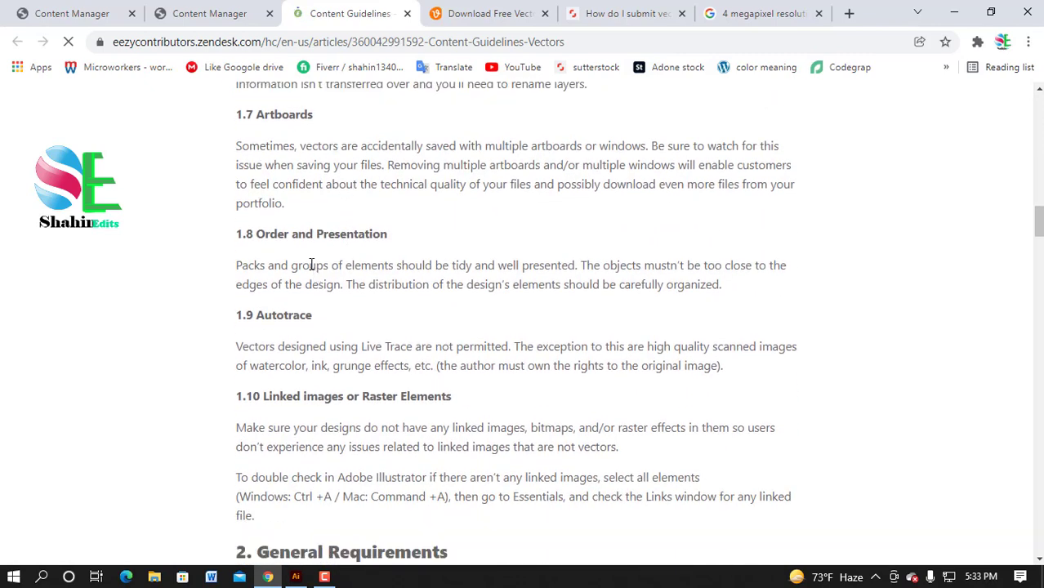
# Step: Look up the pixel resolution for 4 megapixels in the Google results and return to the Web Upload page
pyautogui.click(185, 18)
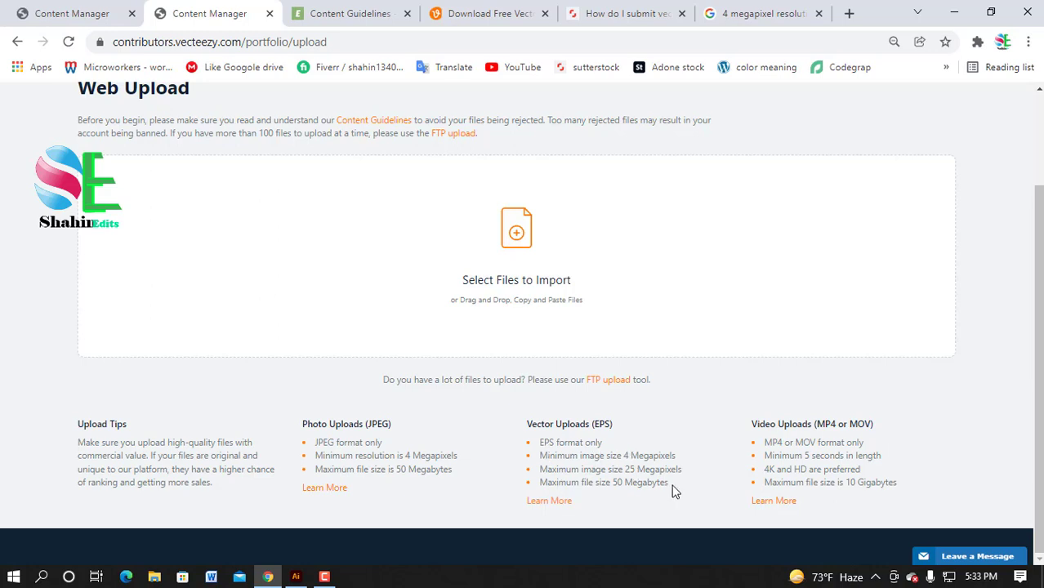
pyautogui.click(758, 14)
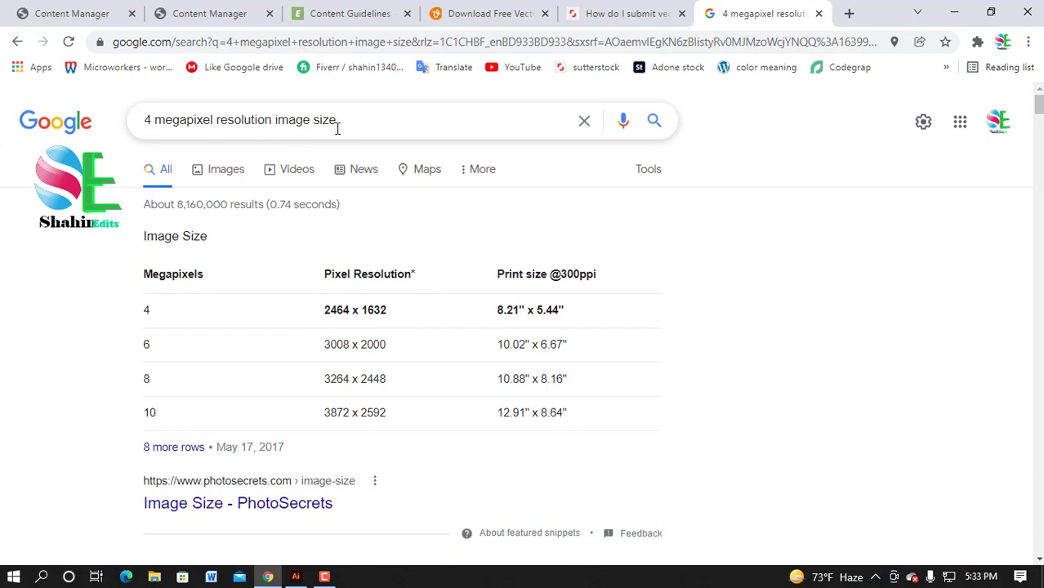
pyautogui.doubleClick(356, 310)
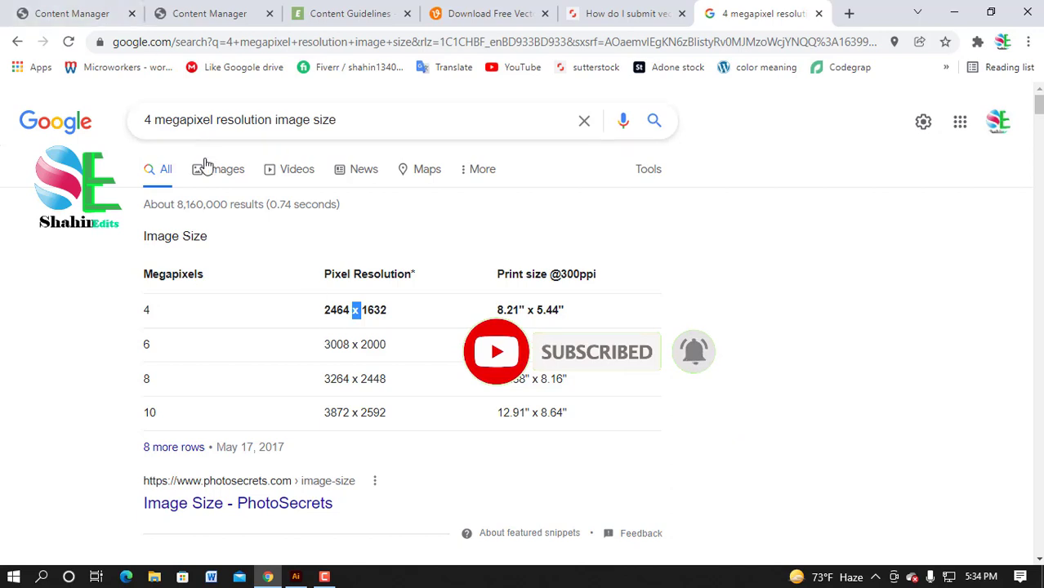
pyautogui.click(752, 217)
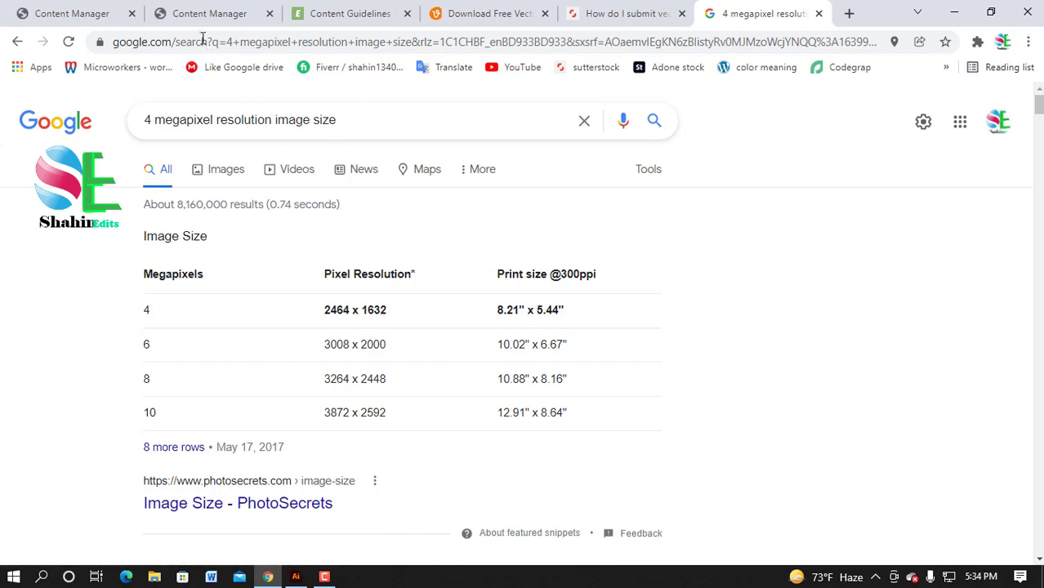
pyautogui.click(200, 15)
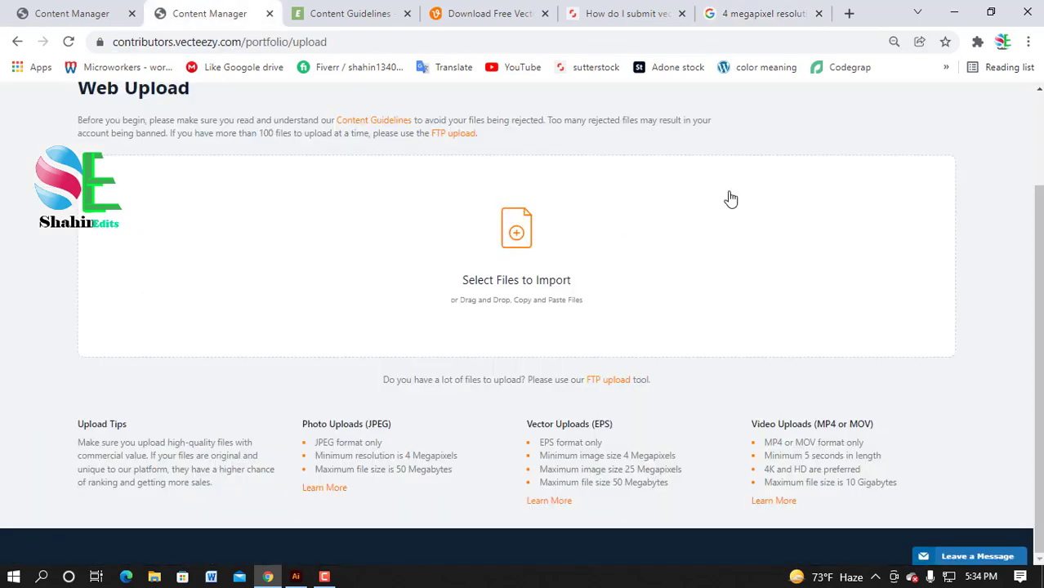
# Step: Switch to Illustrator and browse for a file to open in the ALL BUSINESS CORD folder's 02 subfolder on drive F
pyautogui.click(956, 13)
pyautogui.click(296, 577)
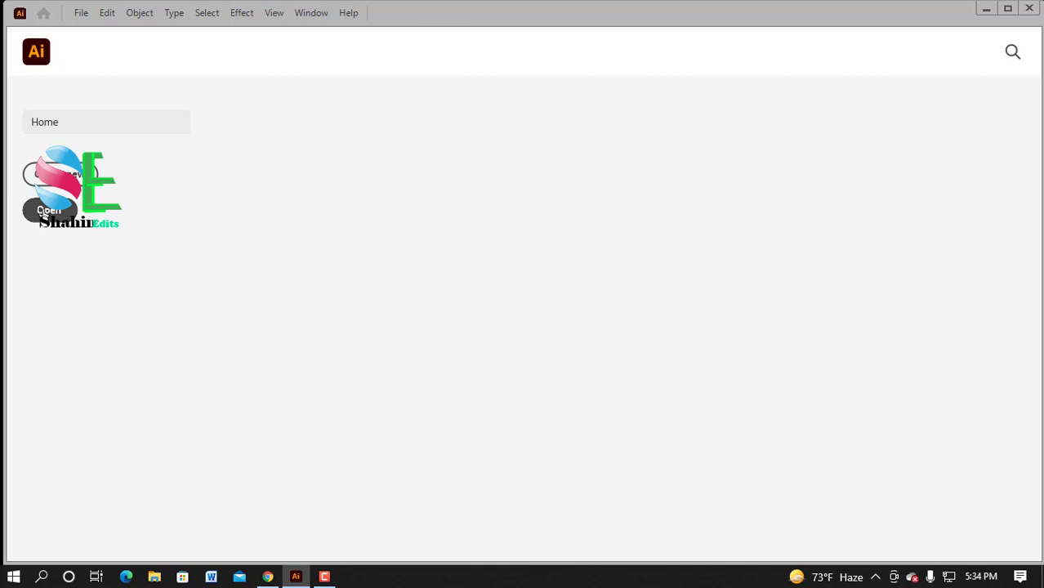
pyautogui.click(45, 214)
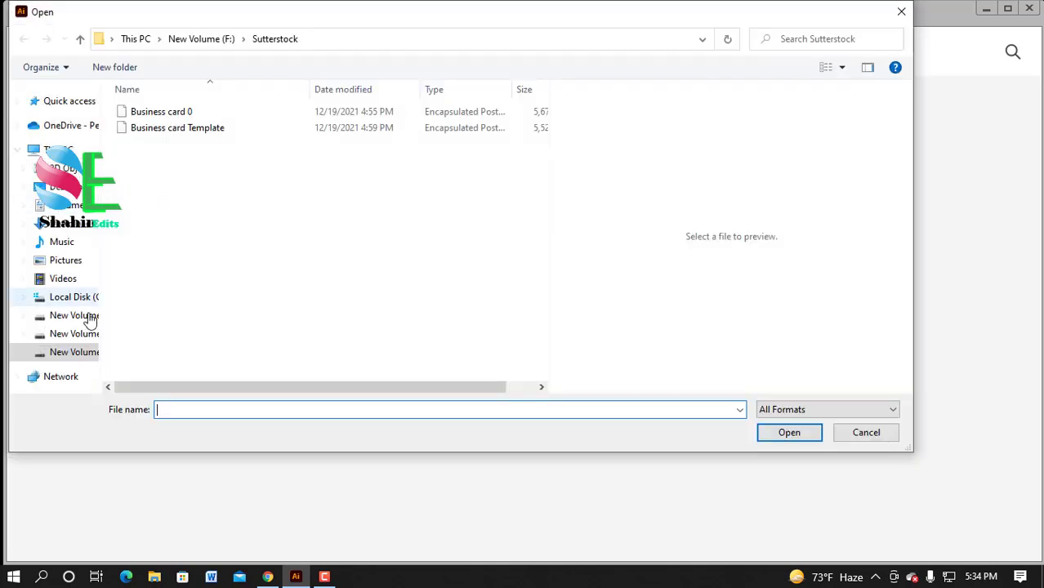
pyautogui.click(84, 356)
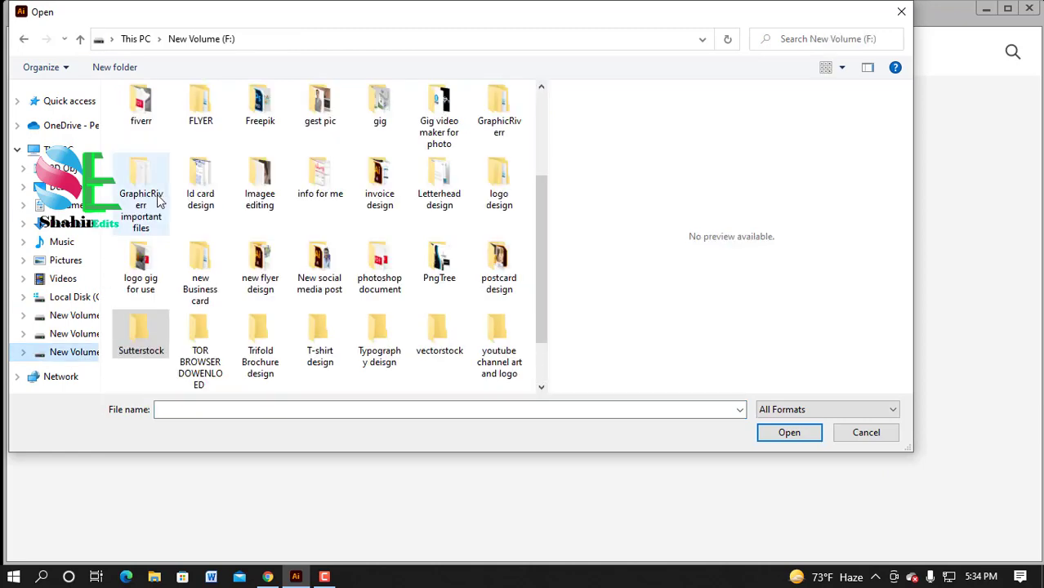
pyautogui.scroll(2, 314, 175)
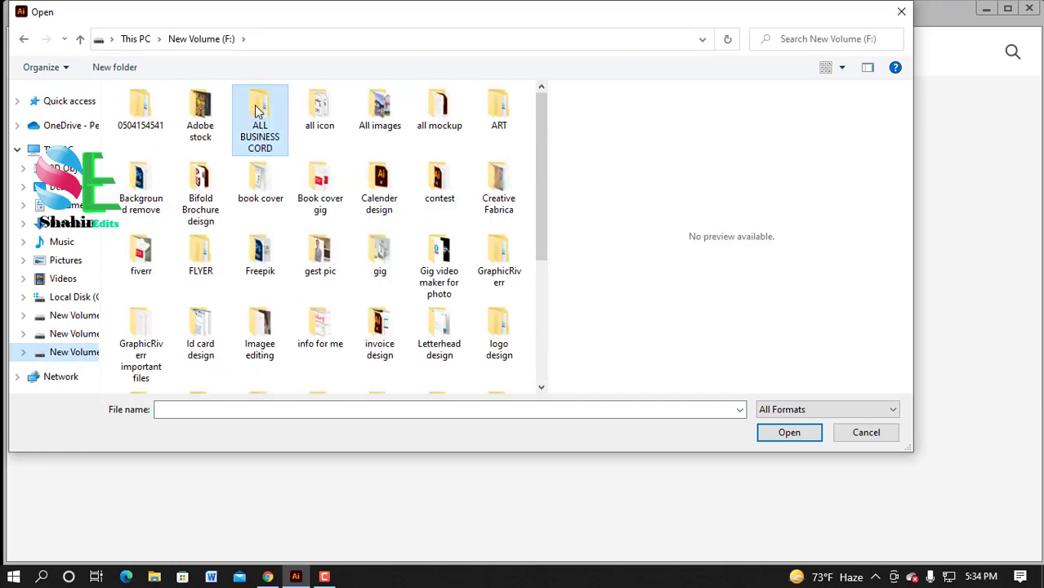
pyautogui.doubleClick(258, 112)
pyautogui.click(246, 136)
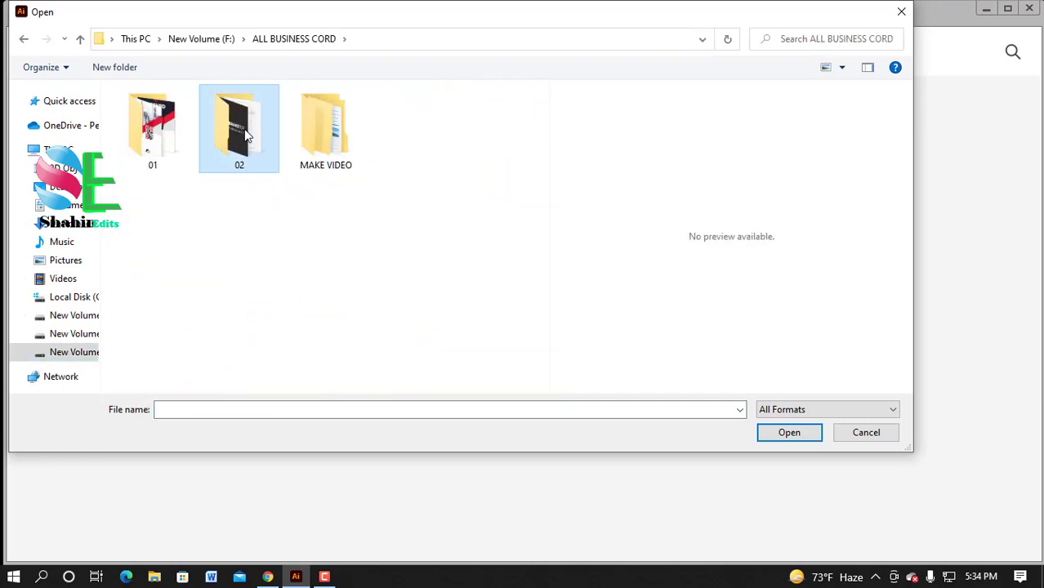
pyautogui.doubleClick(247, 136)
# Step: Compare the previews of the two business card AI files and open the one named business card
pyautogui.click(228, 116)
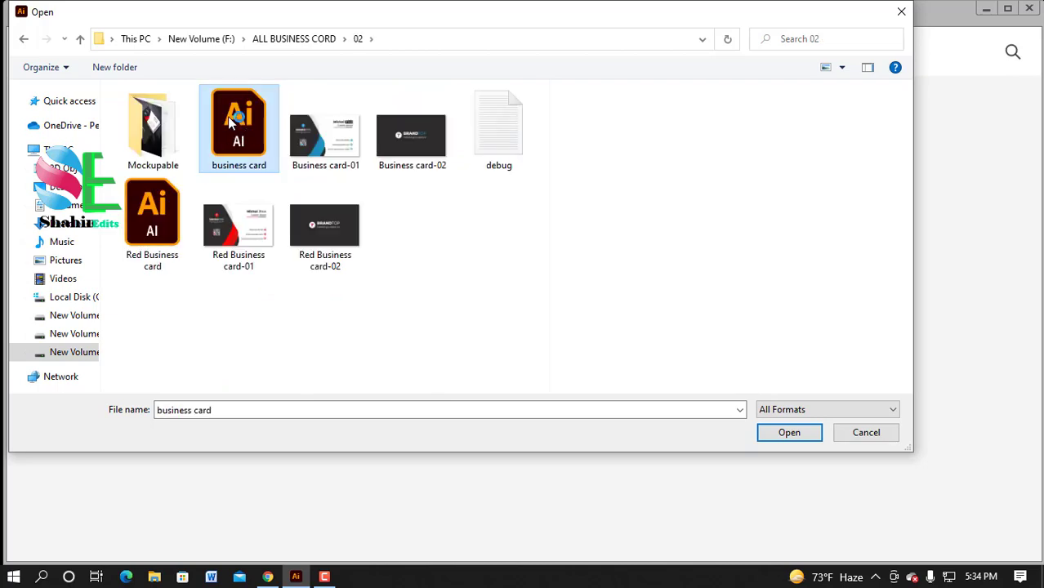
pyautogui.click(160, 208)
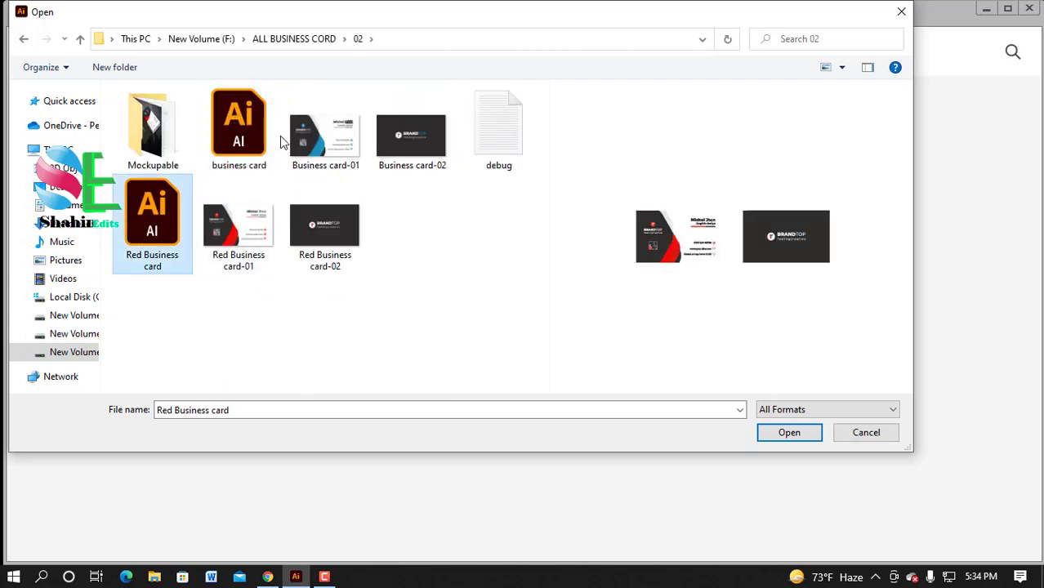
pyautogui.click(243, 132)
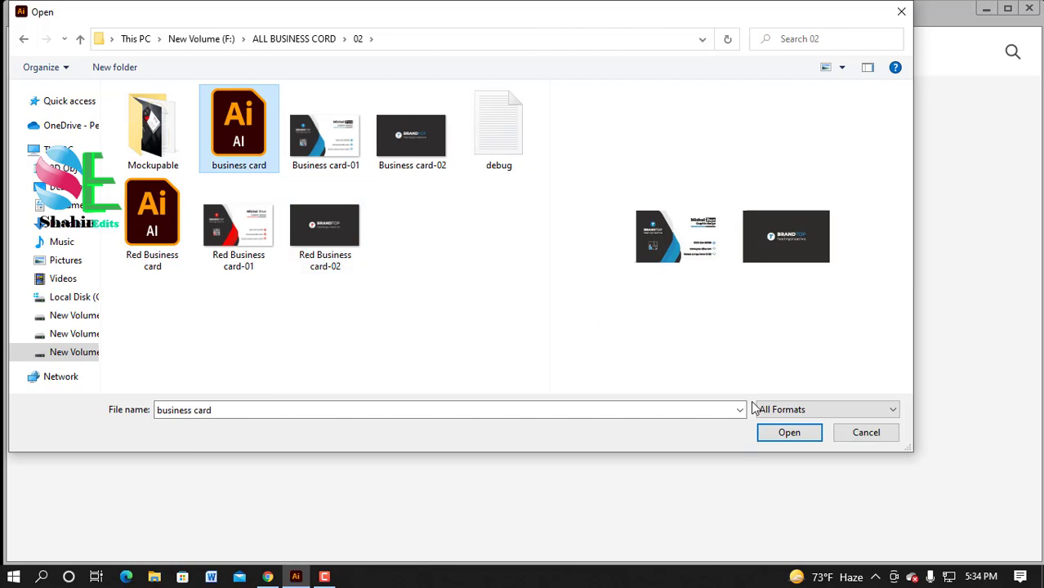
pyautogui.click(790, 433)
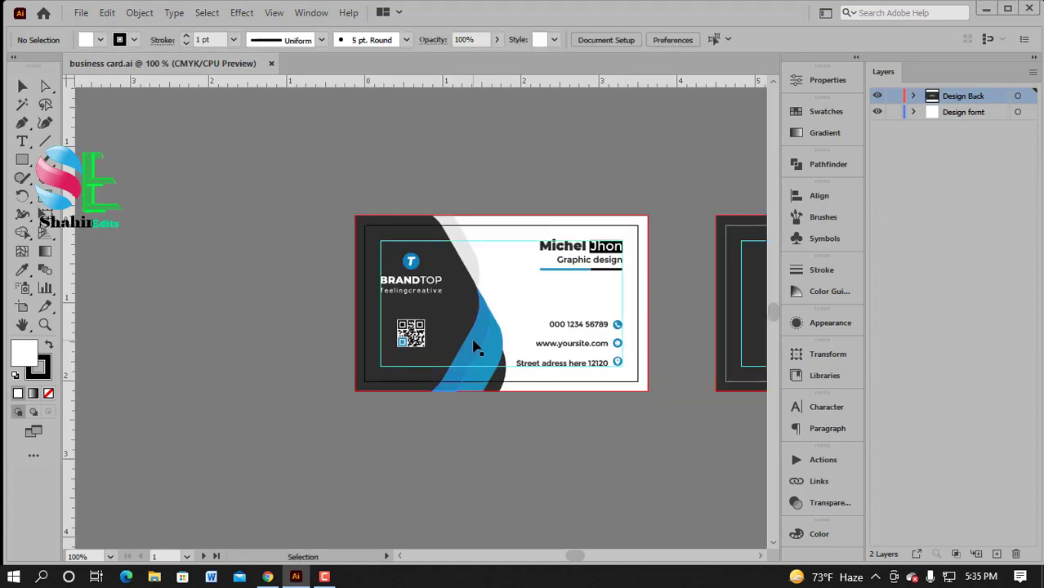
# Step: Examine the front and back of the business card design, both close up and side by side
pyautogui.hscroll(1, 588, 248)
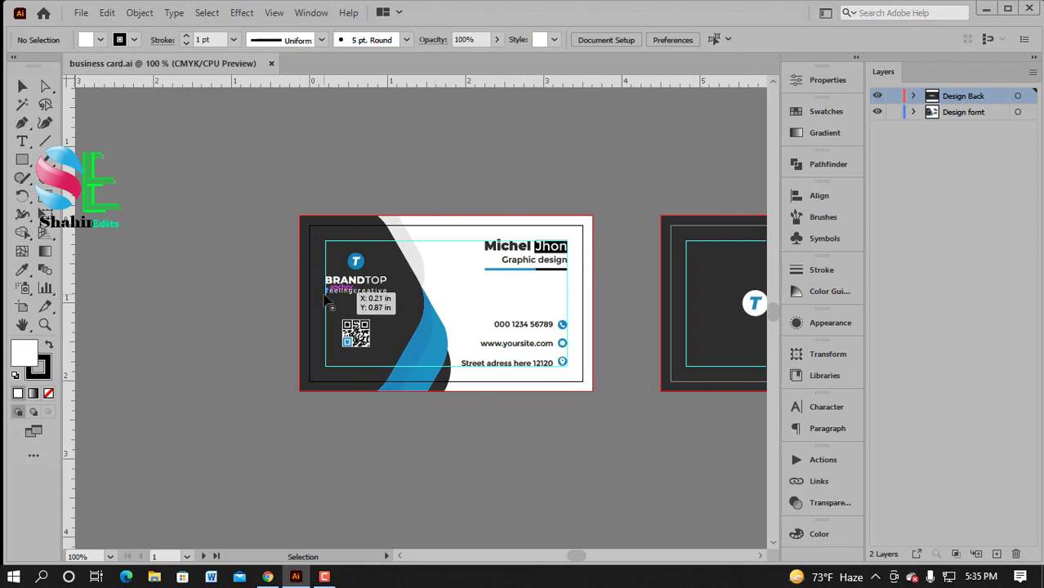
pyautogui.hscroll(1, 373, 333)
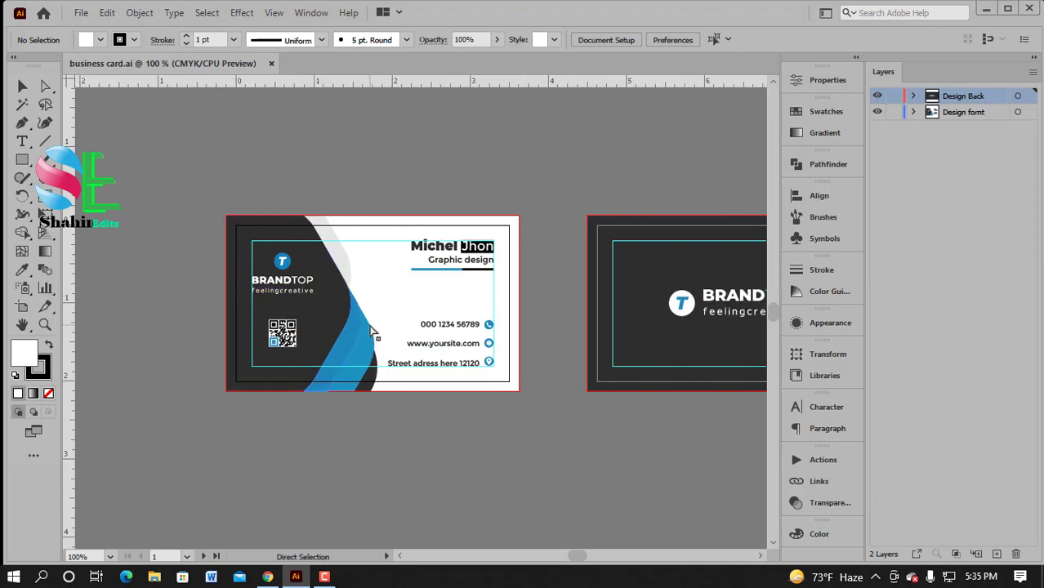
pyautogui.hscroll(1, 511, 351)
pyautogui.scroll(-2, 498, 352)
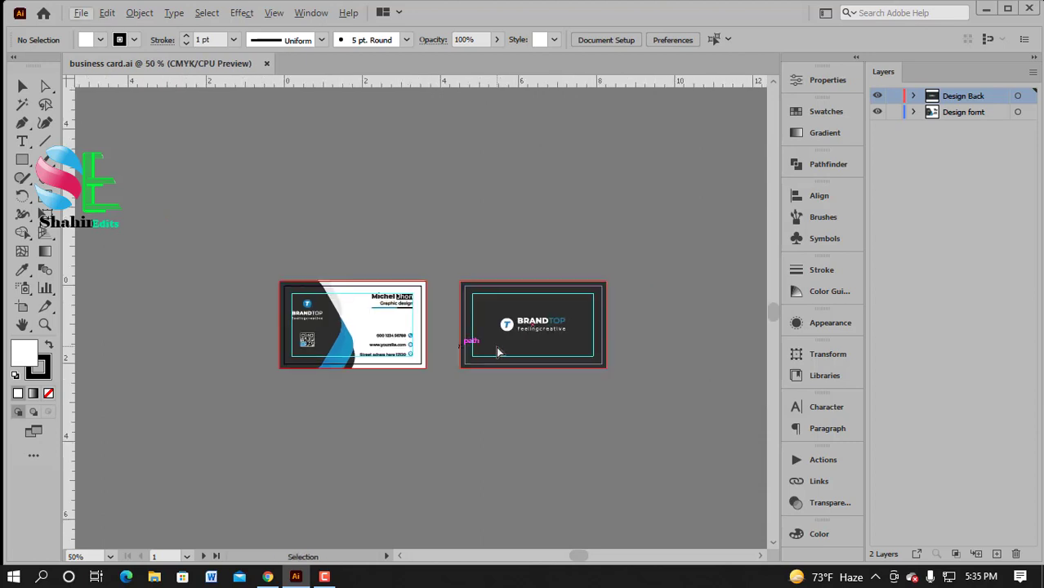
pyautogui.hscroll(-2, 359, 331)
pyautogui.scroll(3, 379, 298)
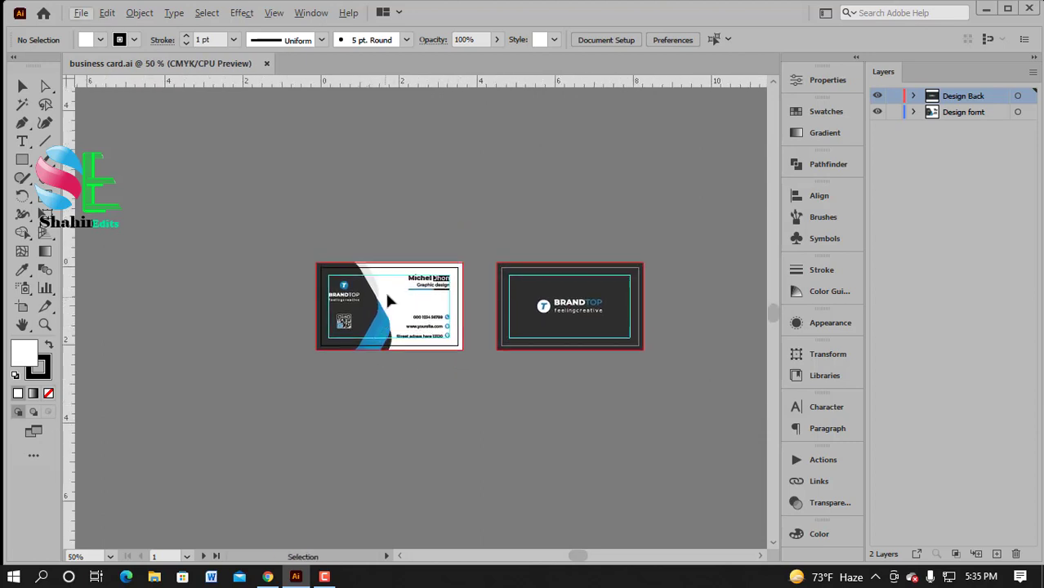
pyautogui.scroll(3, 388, 294)
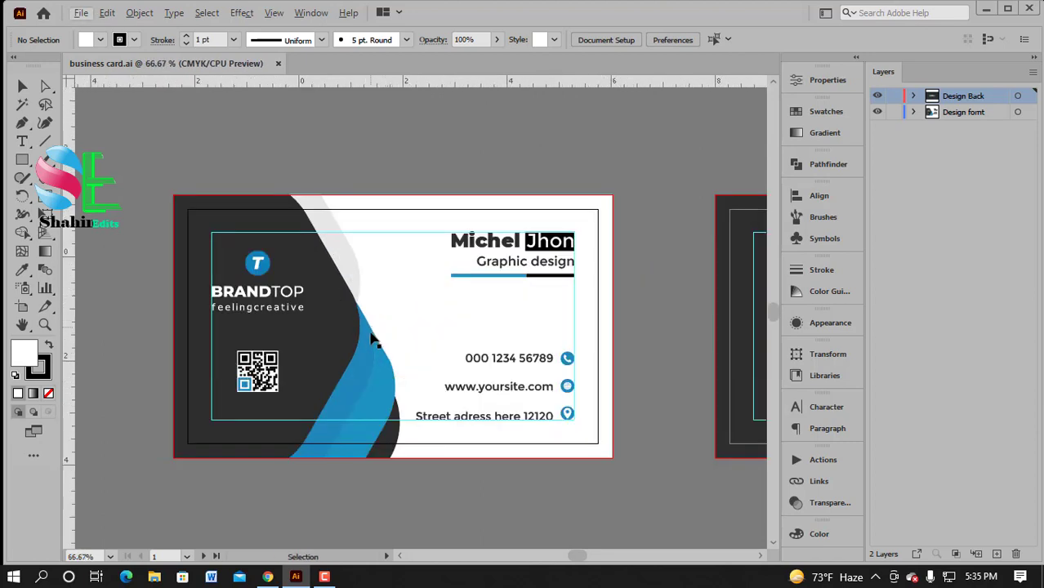
pyautogui.scroll(-2, 383, 322)
pyautogui.scroll(1, 358, 299)
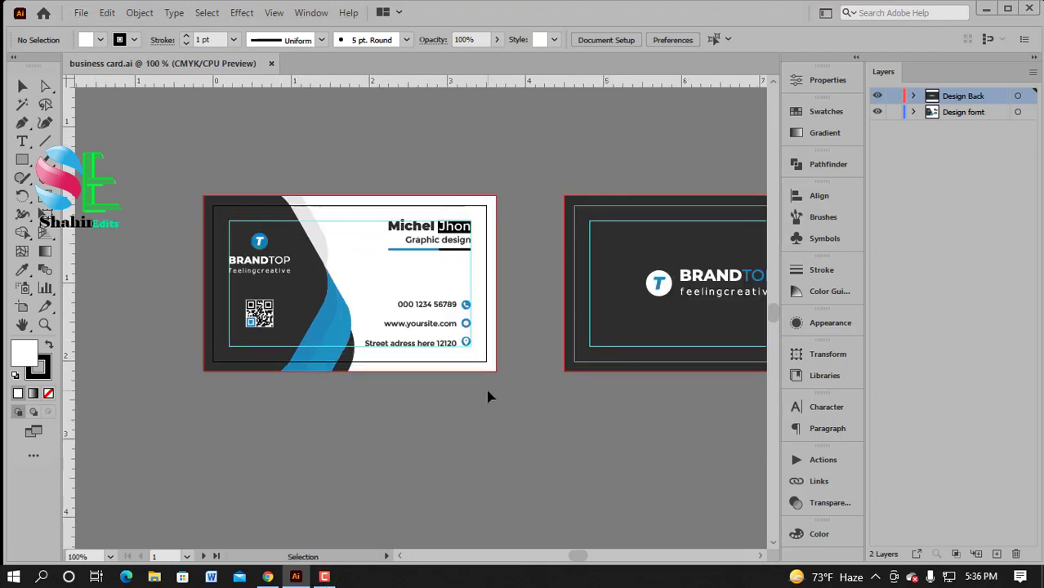
pyautogui.scroll(-2, 482, 391)
pyautogui.scroll(-1, 477, 383)
pyautogui.hscroll(1, 459, 376)
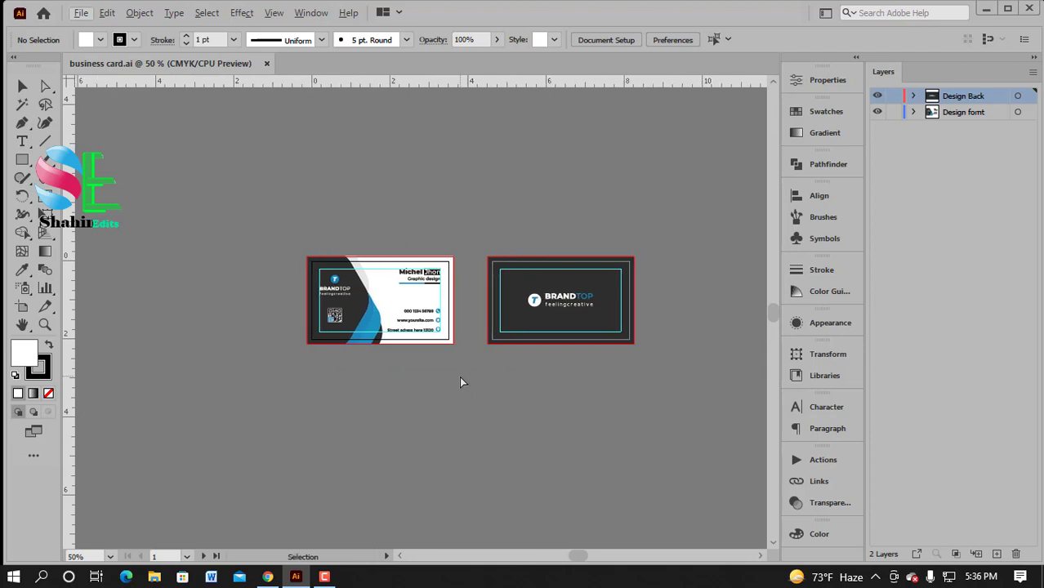
pyautogui.scroll(1, 386, 344)
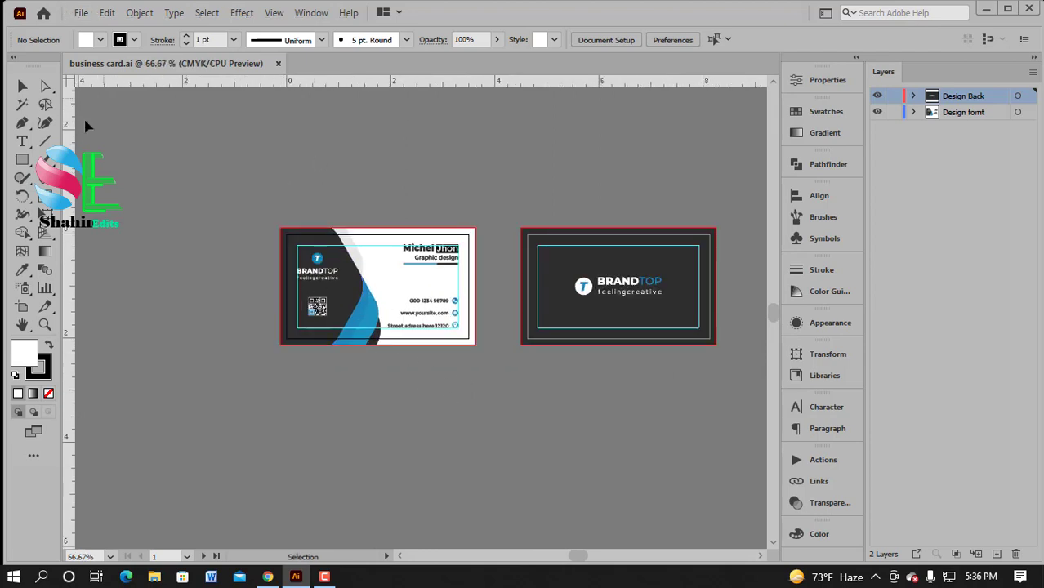
# Step: Create a new web document of 2500 x 2500 px with one artboard, RGB colour and 72 ppi raster effects
pyautogui.click(80, 18)
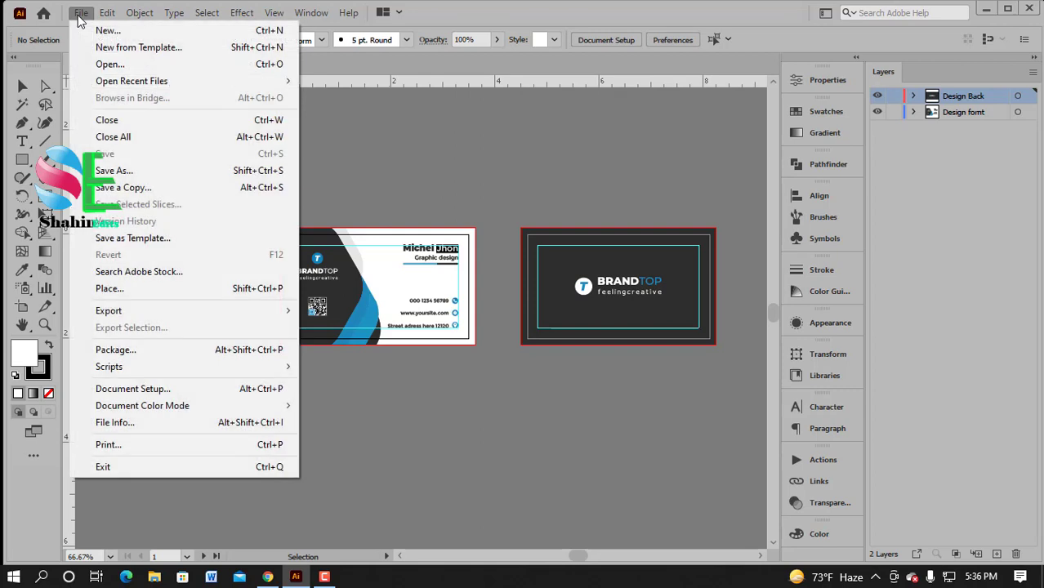
pyautogui.click(131, 33)
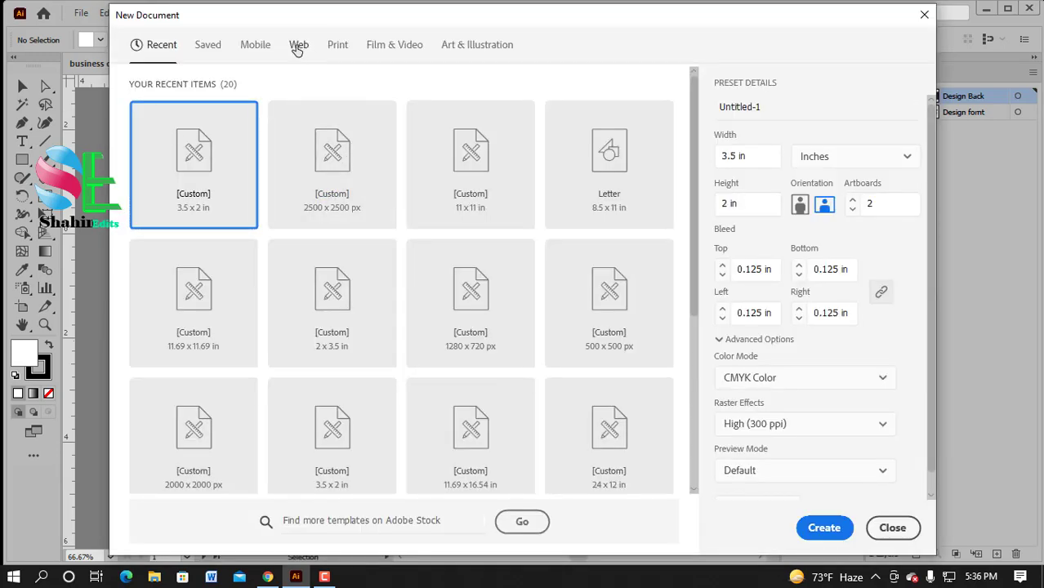
pyautogui.click(298, 47)
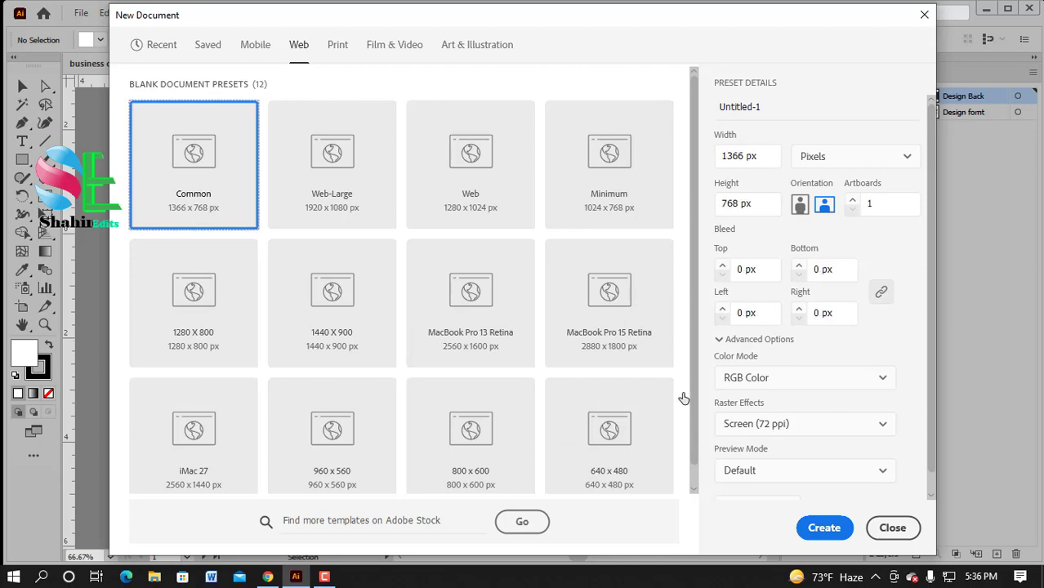
pyautogui.doubleClick(730, 155)
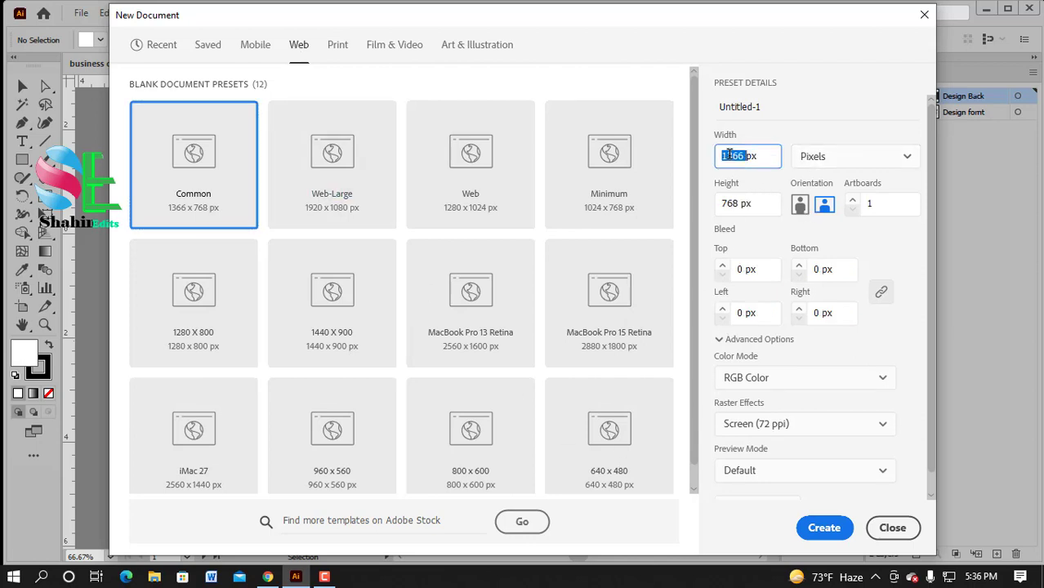
pyautogui.write('2500')
pyautogui.doubleClick(730, 204)
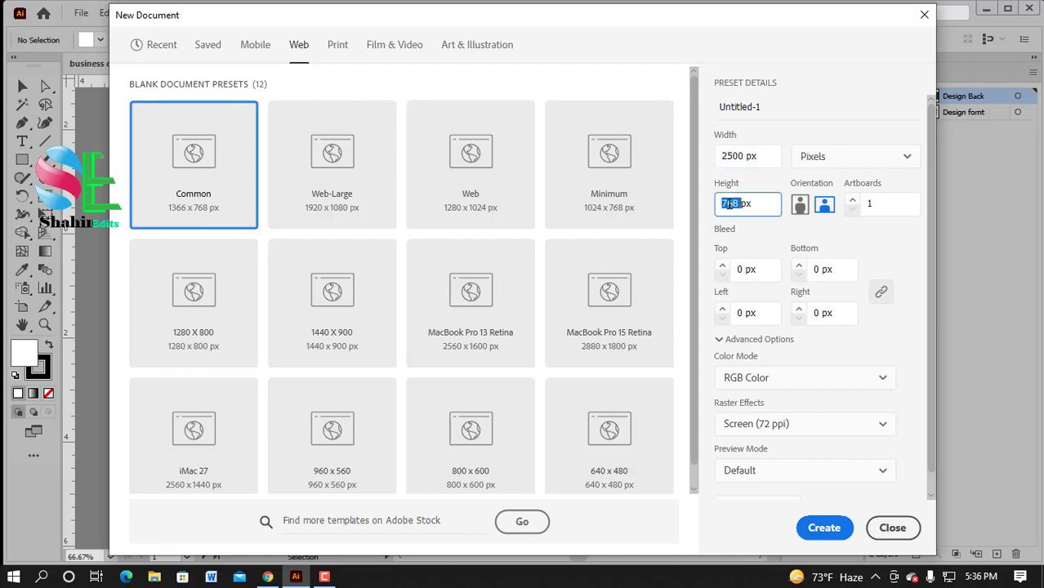
pyautogui.write('2500')
pyautogui.click(734, 191)
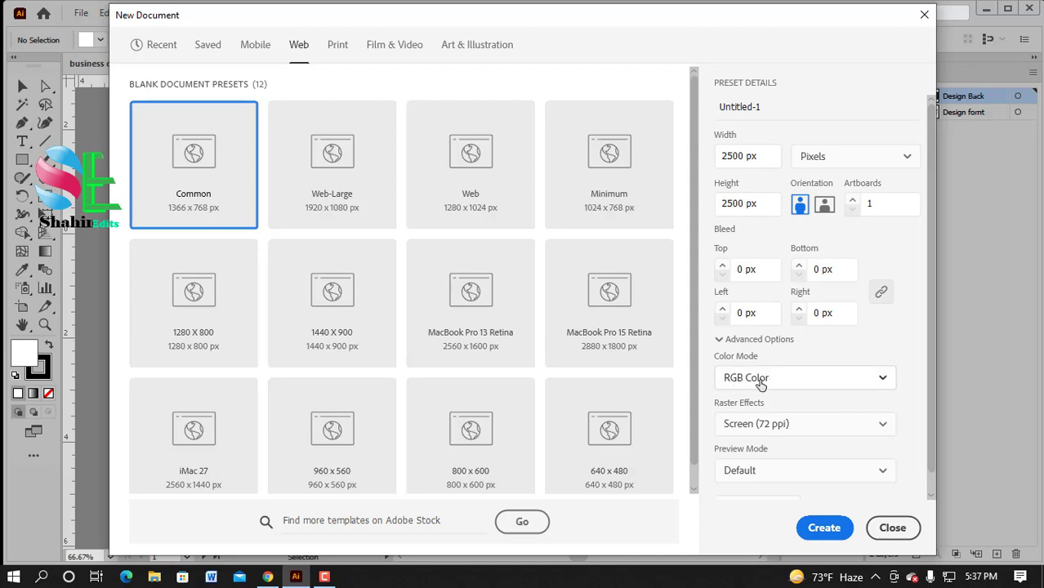
pyautogui.click(876, 348)
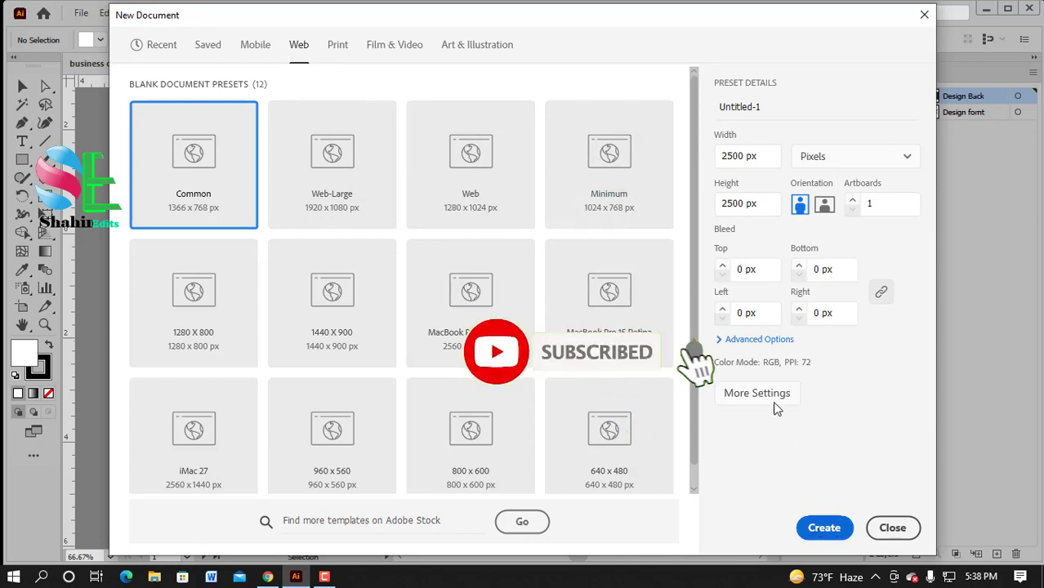
pyautogui.click(824, 529)
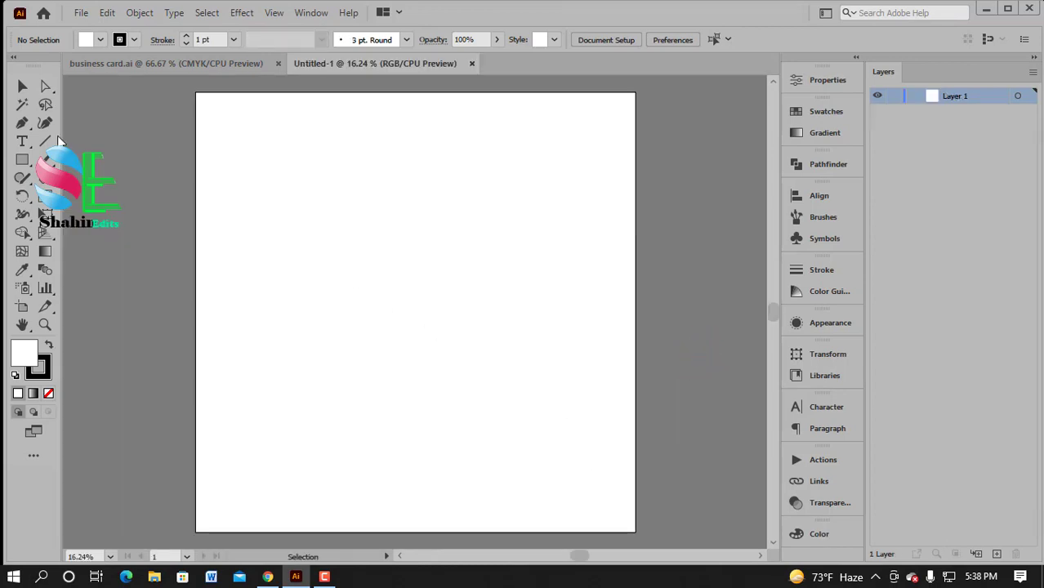
# Step: Add a 2500 x 2500 px rectangle to the blank artboard with the Rectangle tool
pyautogui.rightClick(22, 161)
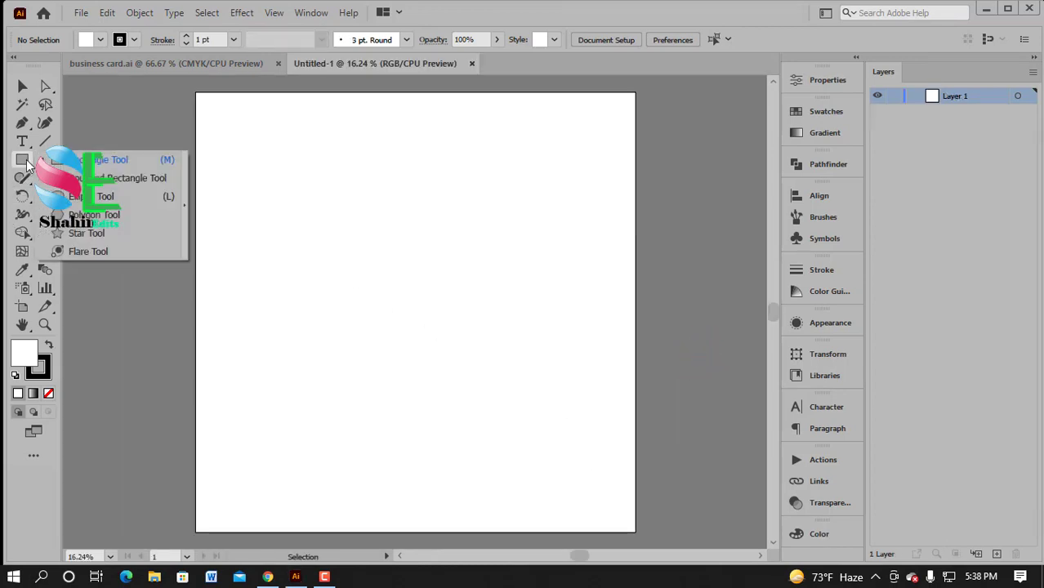
pyautogui.click(114, 160)
pyautogui.click(356, 284)
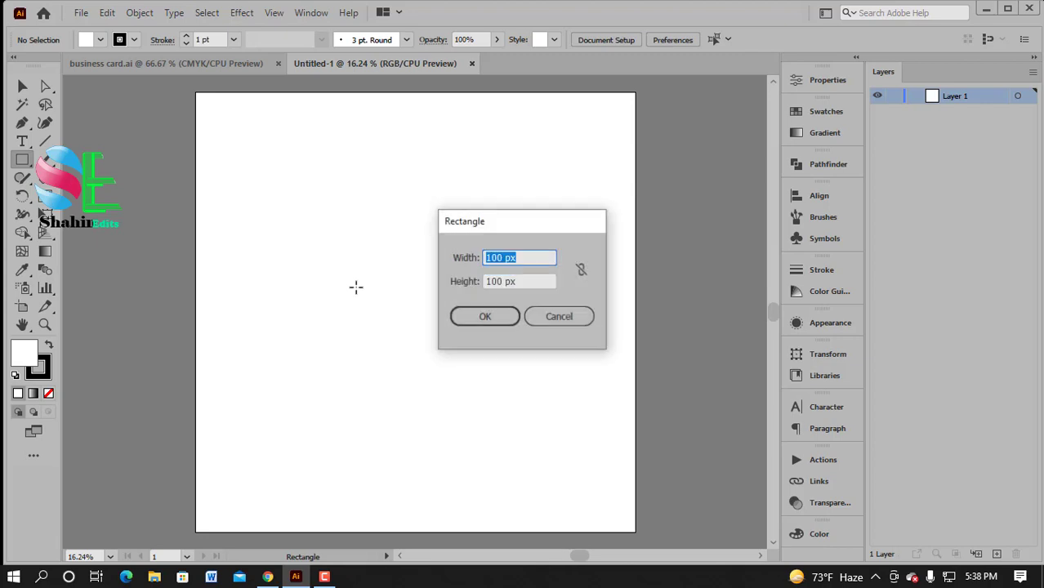
pyautogui.doubleClick(492, 259)
pyautogui.write('2500')
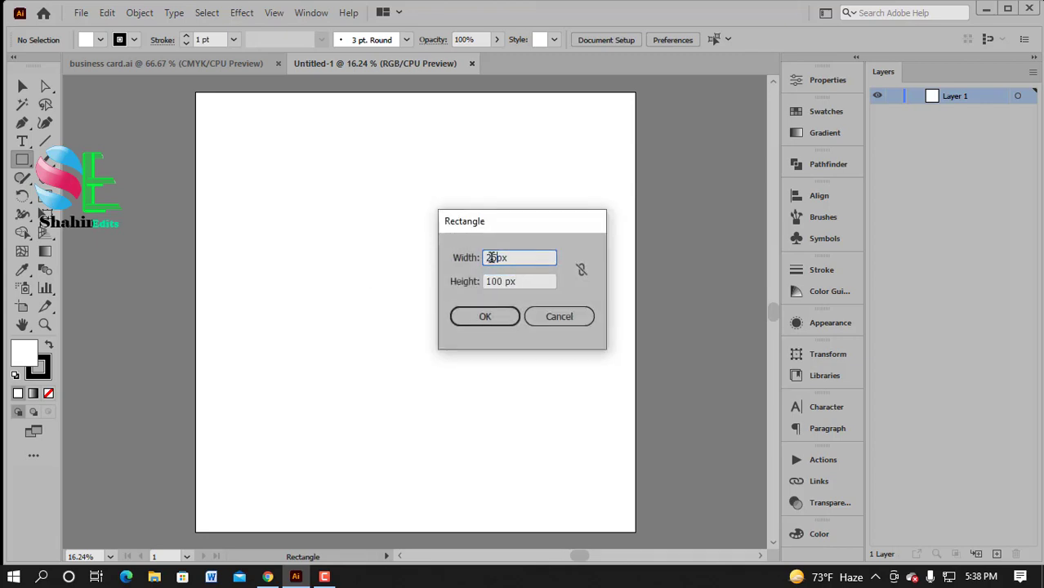
pyautogui.click(504, 283)
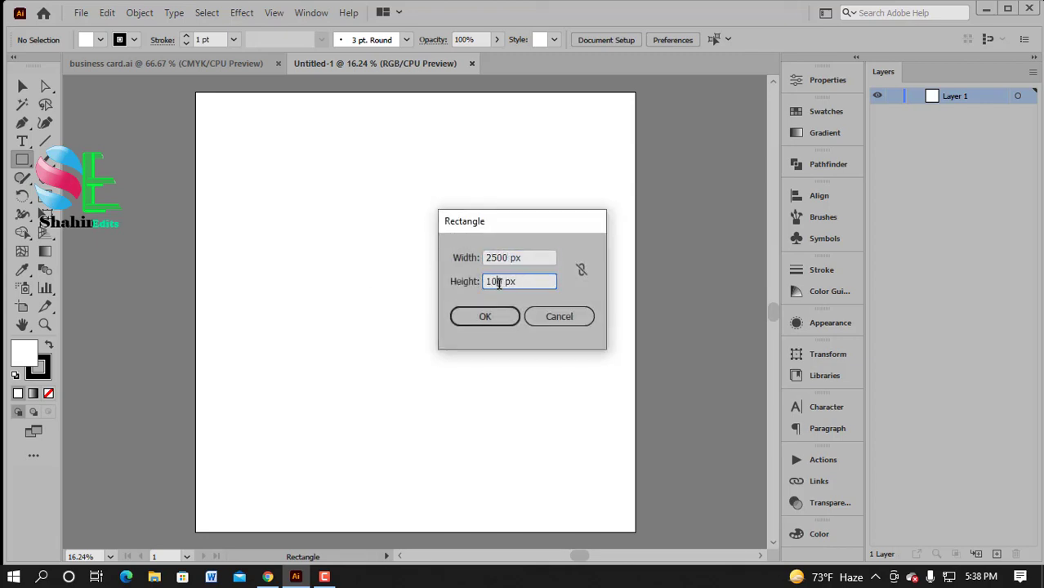
pyautogui.doubleClick(503, 284)
pyautogui.write('2500')
pyautogui.click(481, 320)
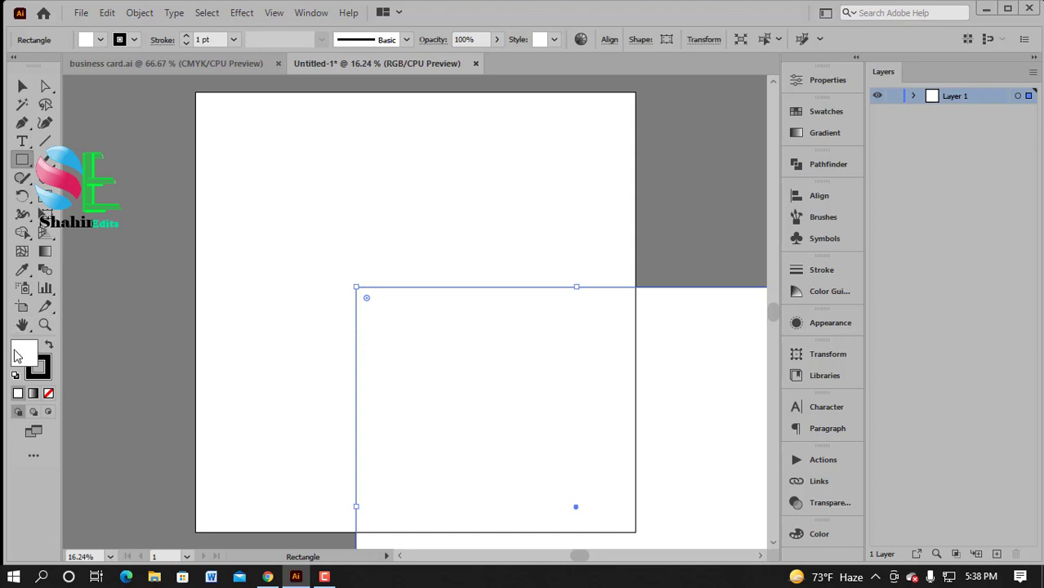
# Step: Give the square a black fill with no stroke and centre it horizontally and vertically on the artboard
pyautogui.click(48, 393)
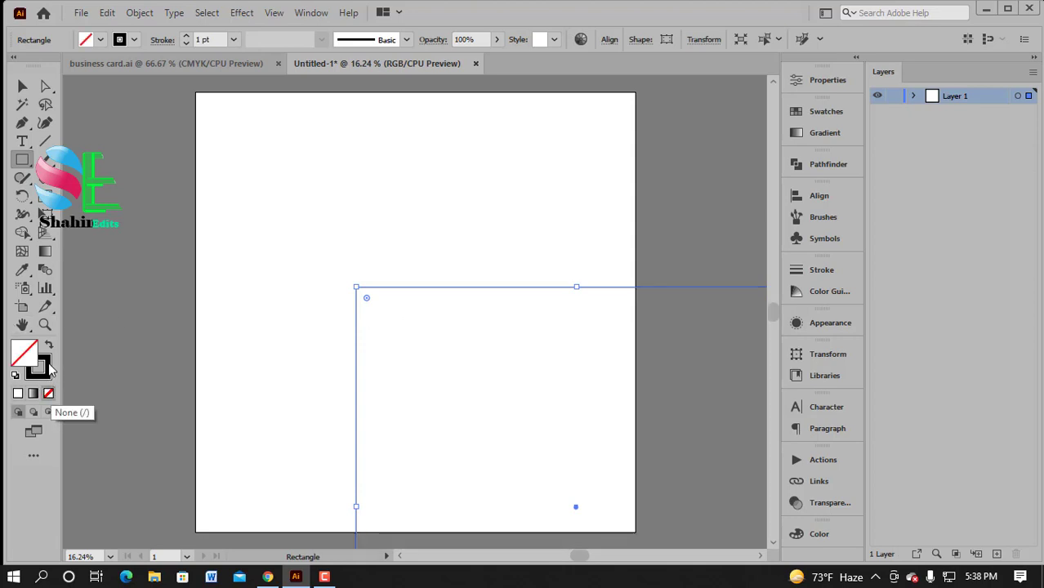
pyautogui.click(48, 347)
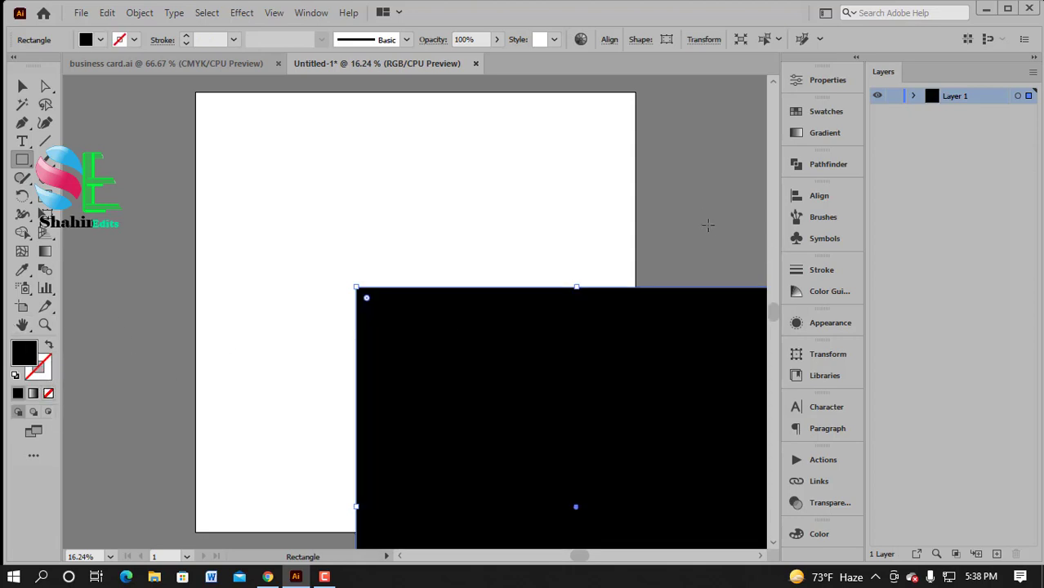
pyautogui.click(817, 200)
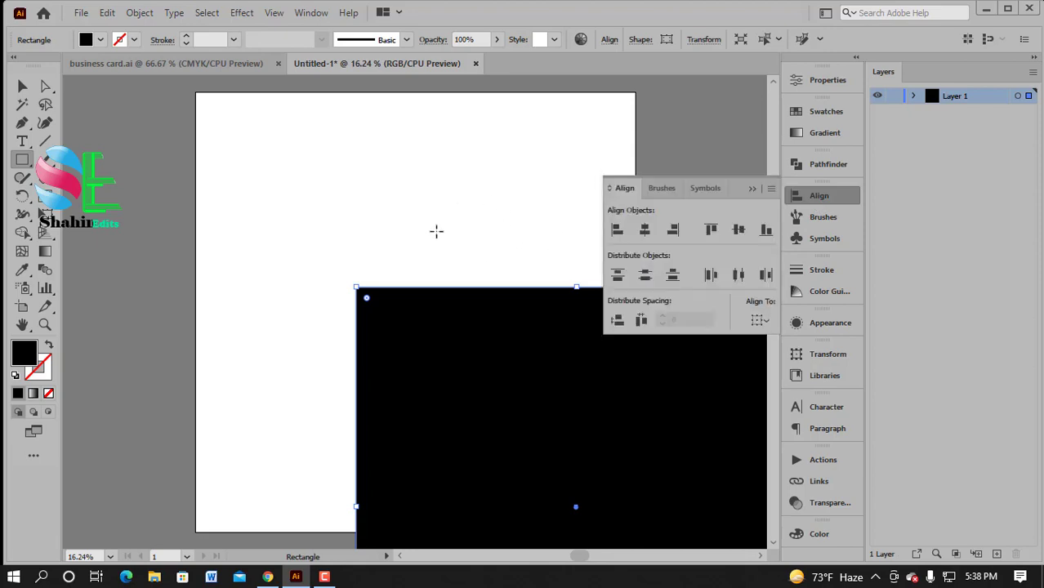
pyautogui.click(644, 231)
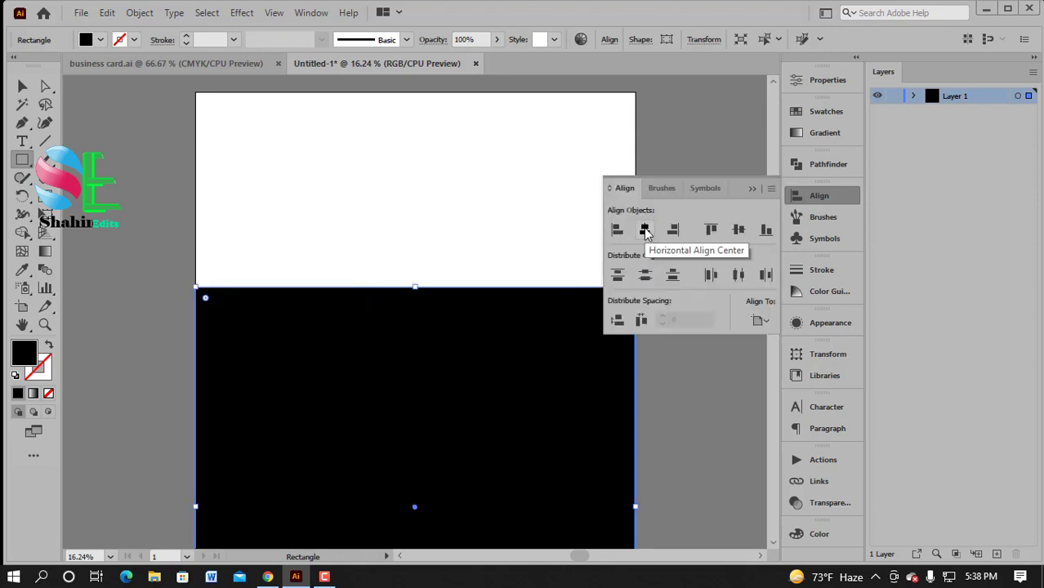
pyautogui.click(738, 230)
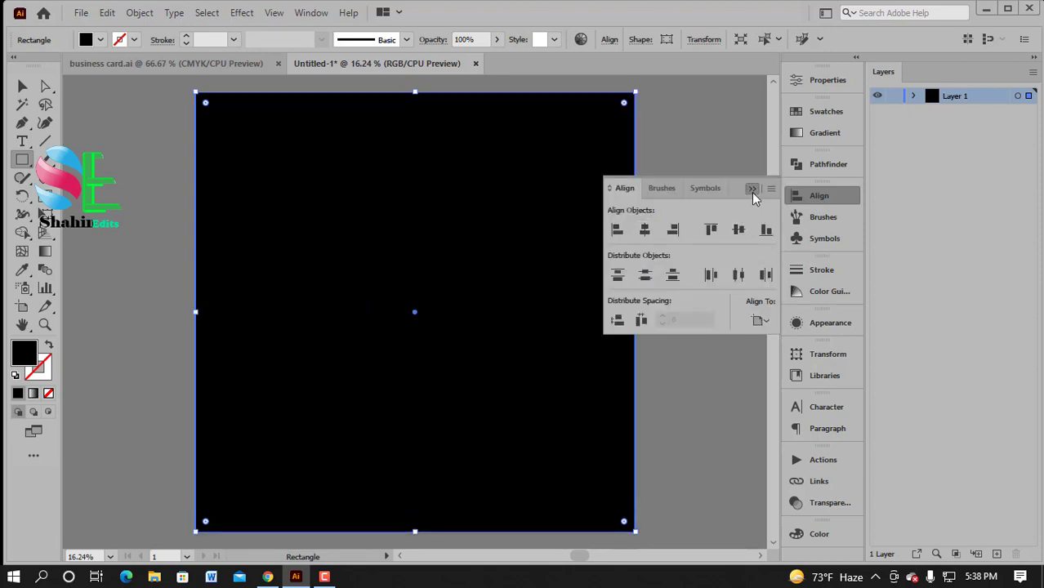
# Step: Change the square's fill from the swatches to a light grey
pyautogui.click(753, 188)
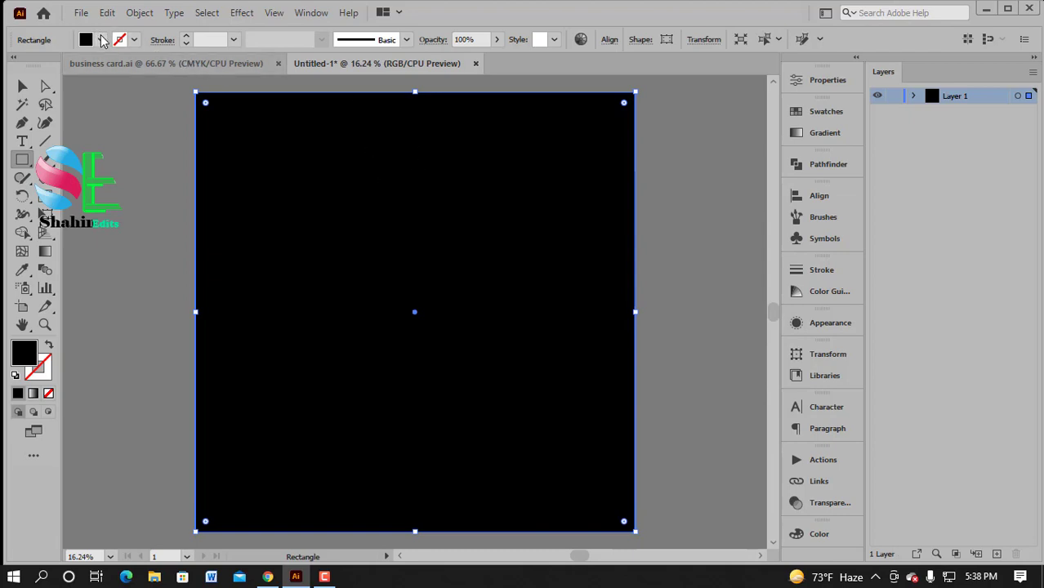
pyautogui.click(99, 39)
pyautogui.click(117, 111)
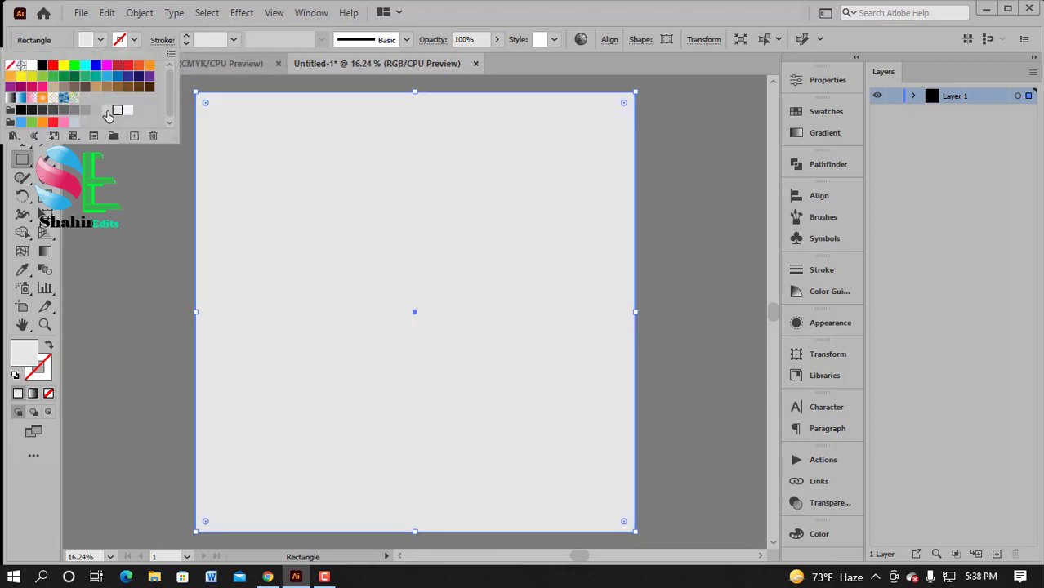
pyautogui.click(106, 109)
pyautogui.click(891, 99)
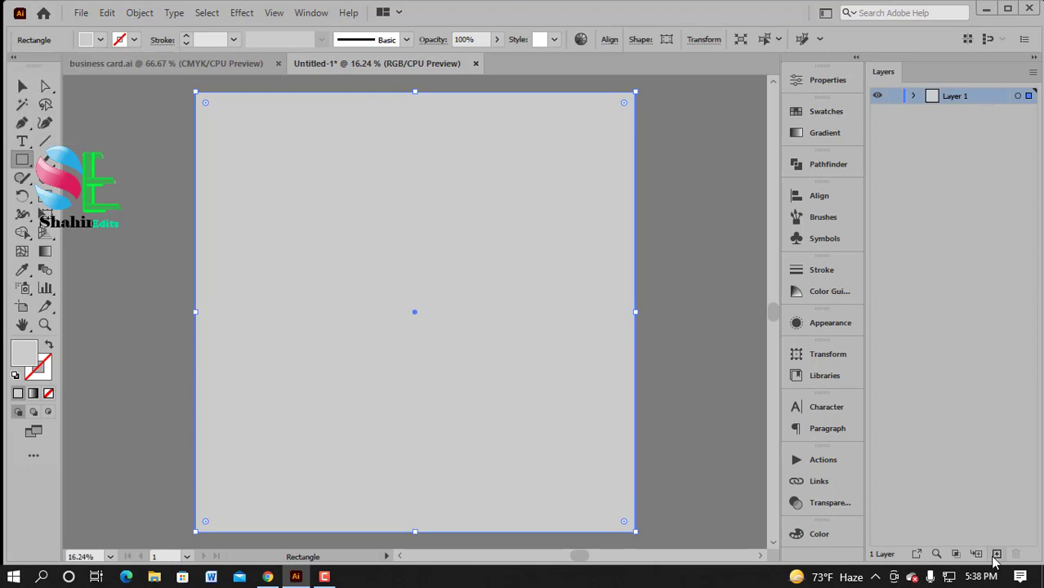
# Step: Add a second layer to the document and rename the layer holding the grey square Background
pyautogui.click(997, 553)
pyautogui.click(950, 117)
pyautogui.doubleClick(951, 112)
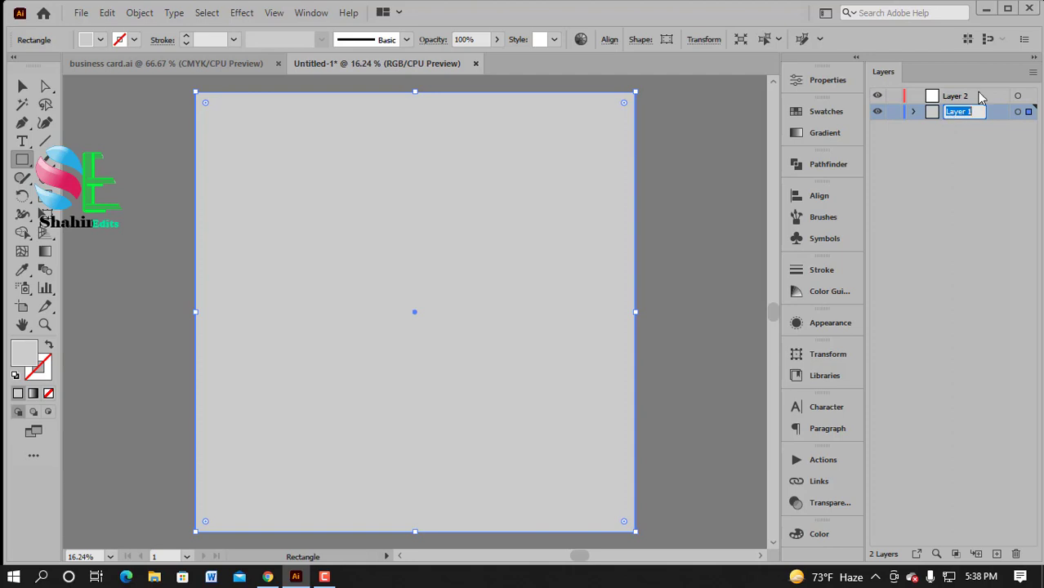
pyautogui.write('B')
pyautogui.write('ackg')
pyautogui.write('round')
pyautogui.press('Return')
# Step: Rename the new empty layer Design and lock the Background layer
pyautogui.doubleClick(953, 96)
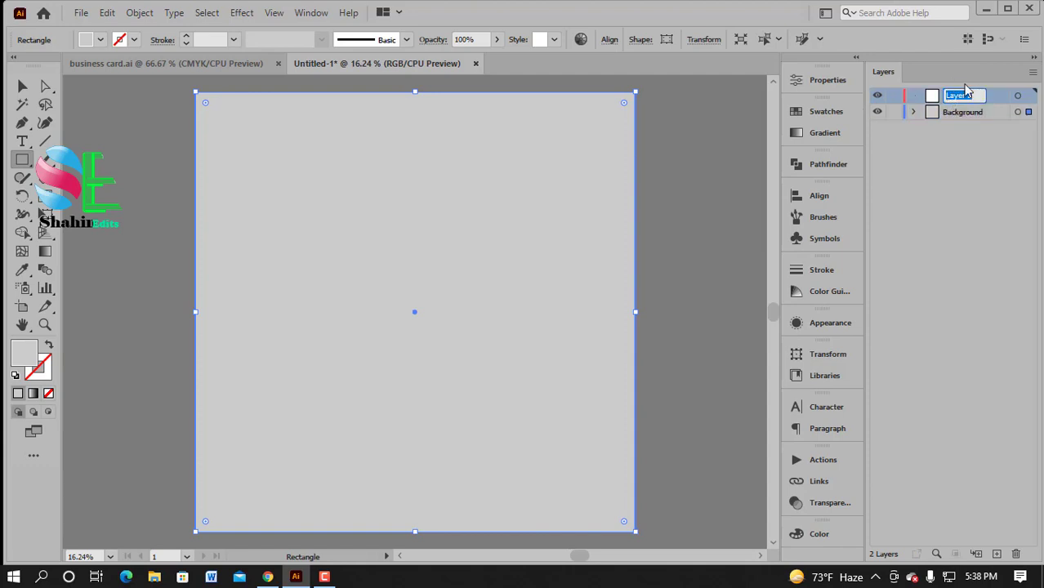
pyautogui.write('Design')
pyautogui.press('Return')
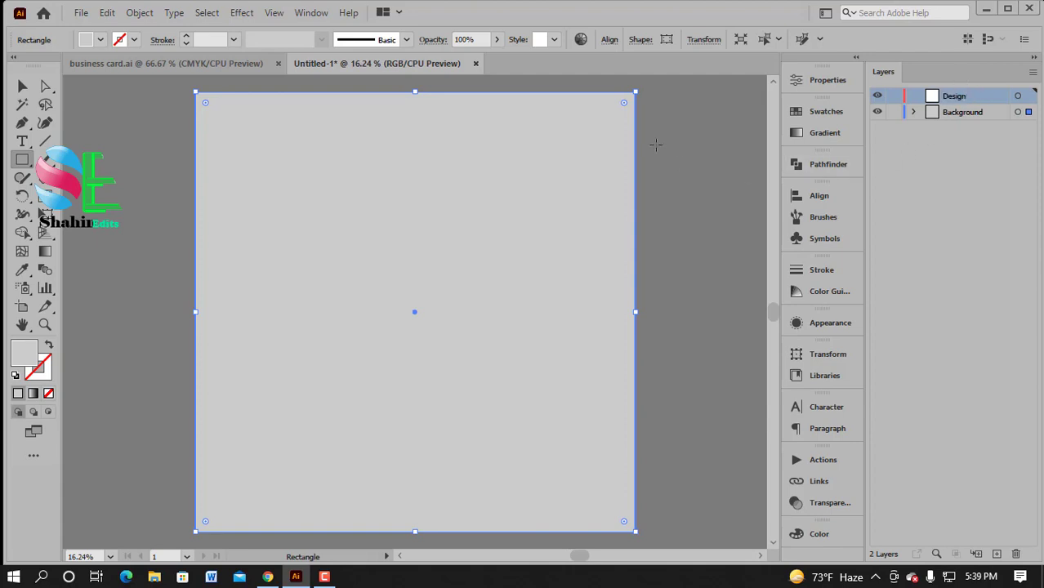
pyautogui.press('v')
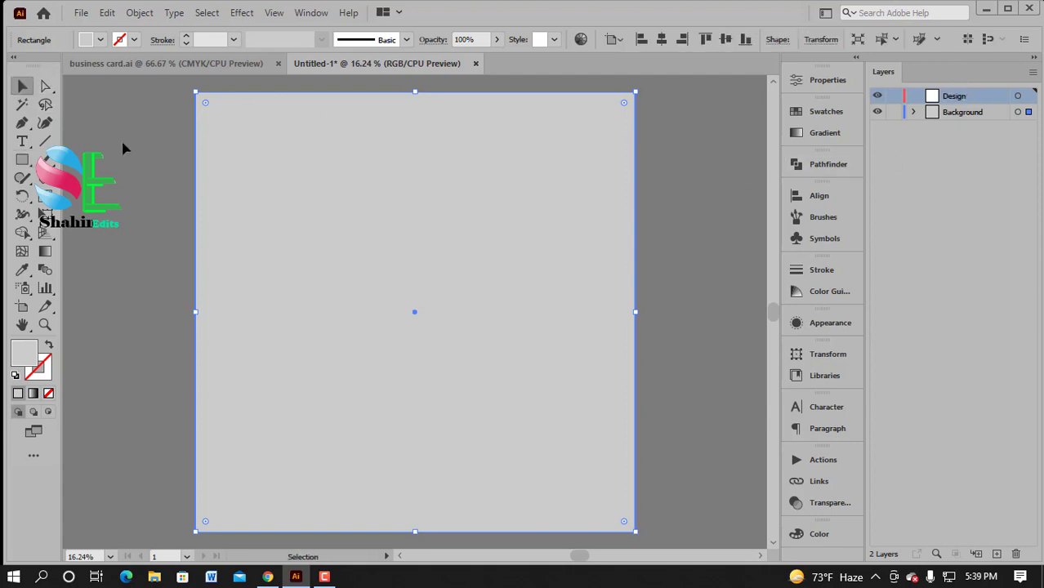
pyautogui.click(893, 112)
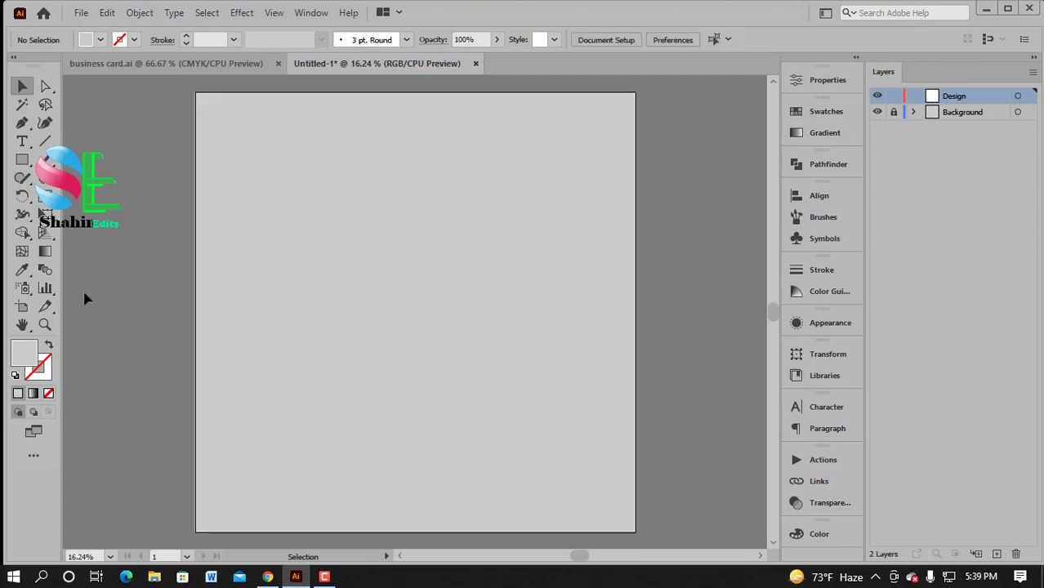
# Step: Switch to the business card.ai document, select the background rectangles of both cards, and check the contents of the front design layer
pyautogui.scroll(1, 86, 299)
pyautogui.scroll(-3, 265, 299)
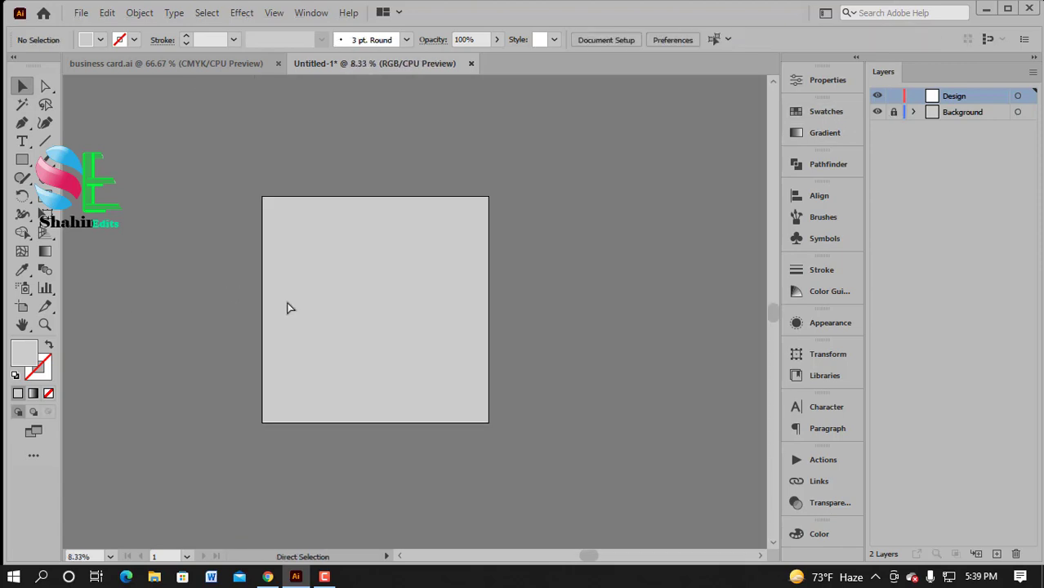
pyautogui.scroll(1, 287, 305)
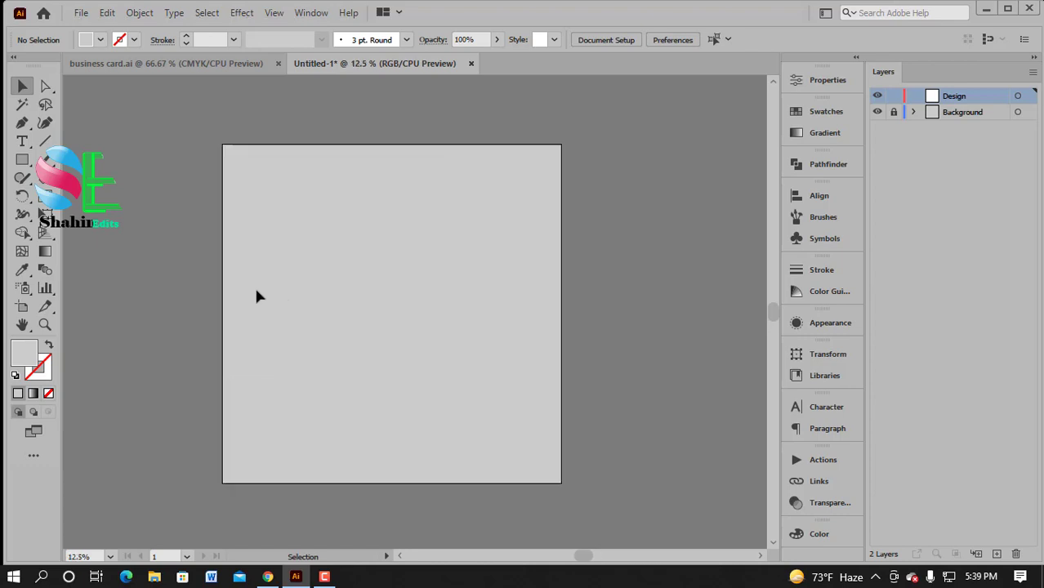
pyautogui.click(175, 63)
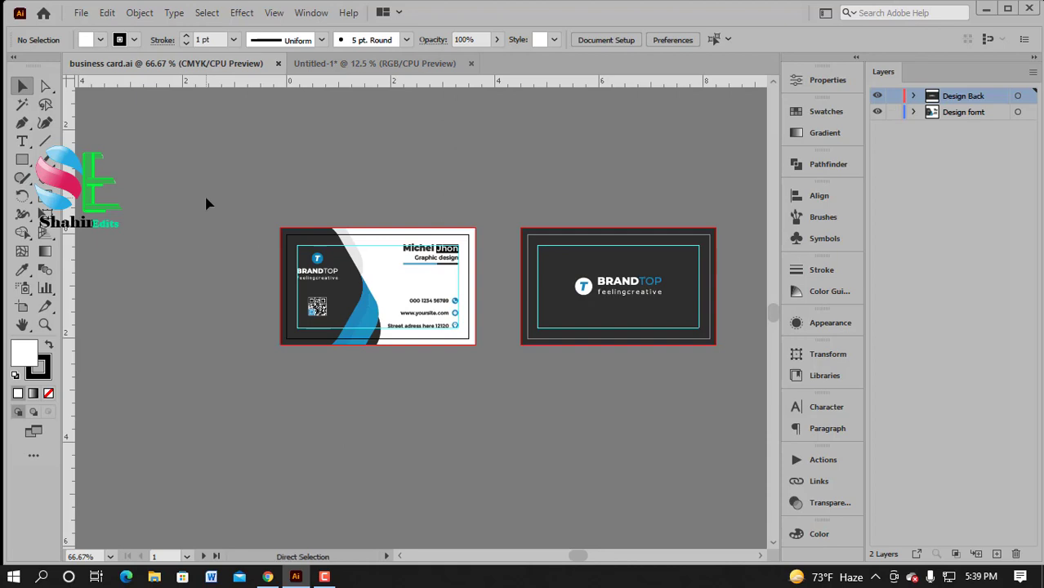
pyautogui.hotkey('ctrl', 'a')
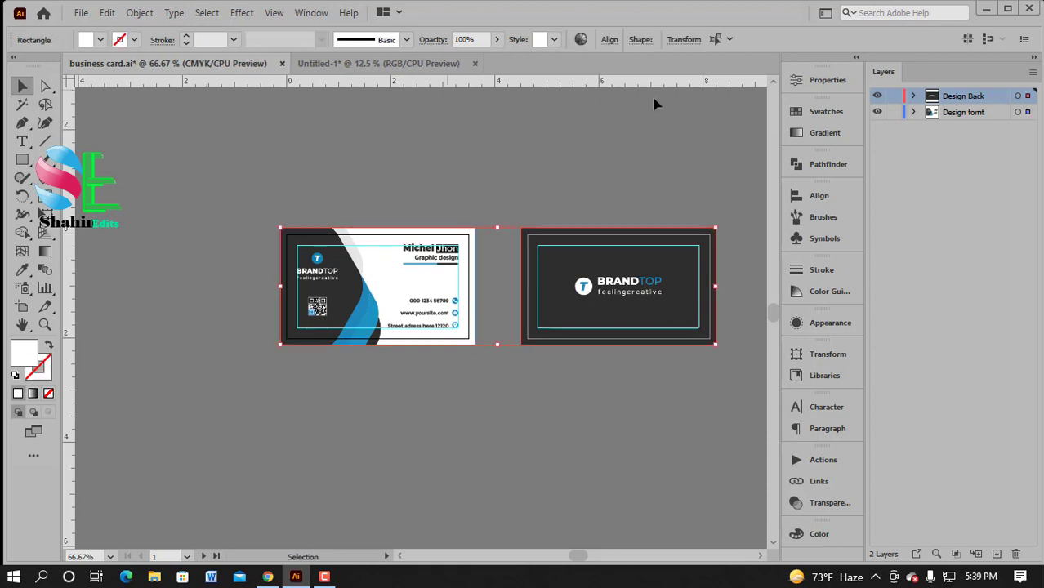
pyautogui.click(913, 112)
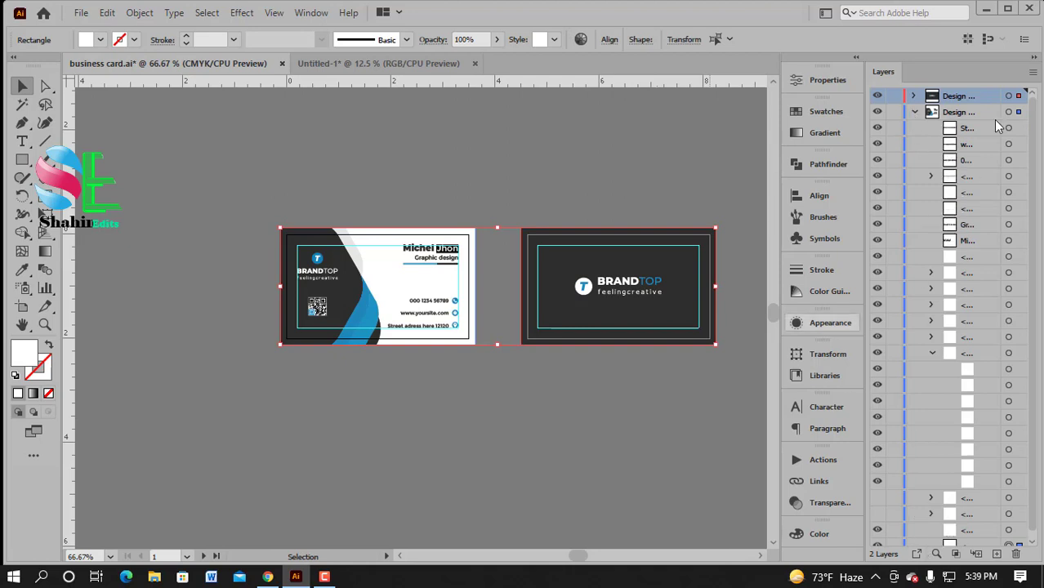
pyautogui.click(913, 112)
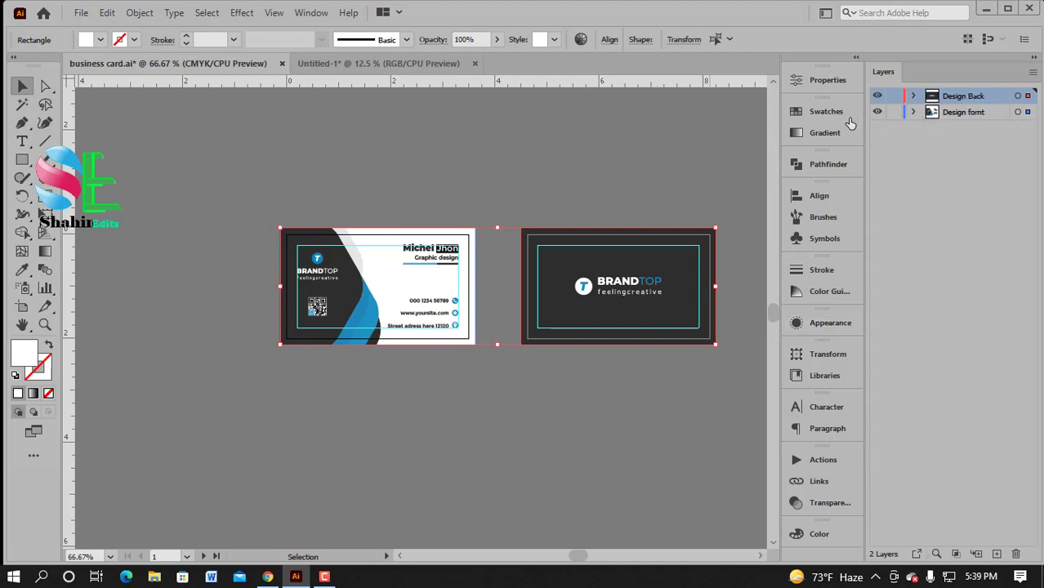
pyautogui.click(553, 172)
# Step: Group all the front card artwork, and group all the back card artwork separately
pyautogui.moveTo(236, 209); pyautogui.dragTo(494, 378)
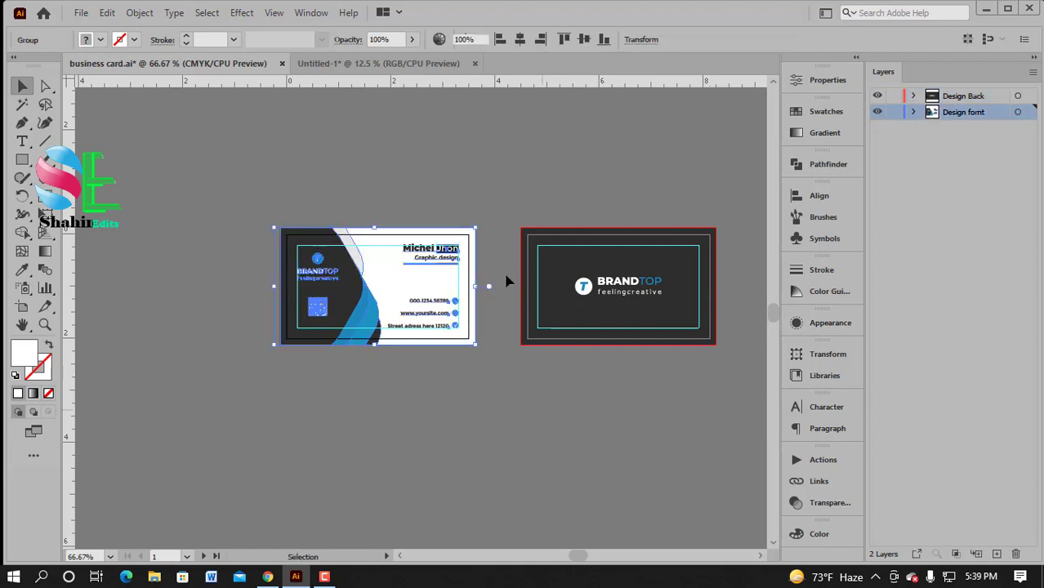
pyautogui.click(500, 237)
pyautogui.moveTo(692, 351); pyautogui.dragTo(745, 384)
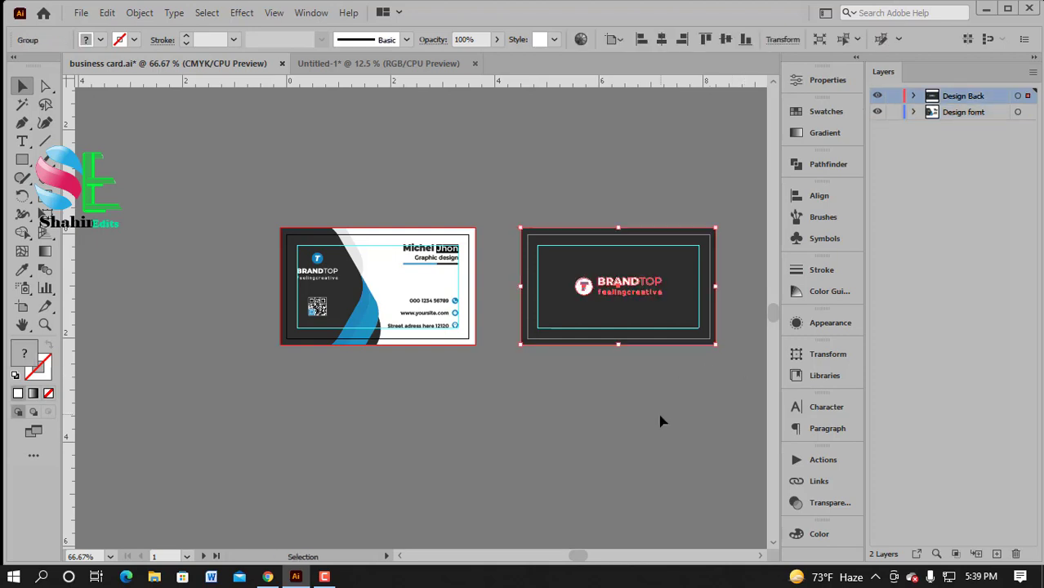
# Step: Select both card groups and transfer them onto the Design layer of the Untitled-1 document
pyautogui.click(555, 361)
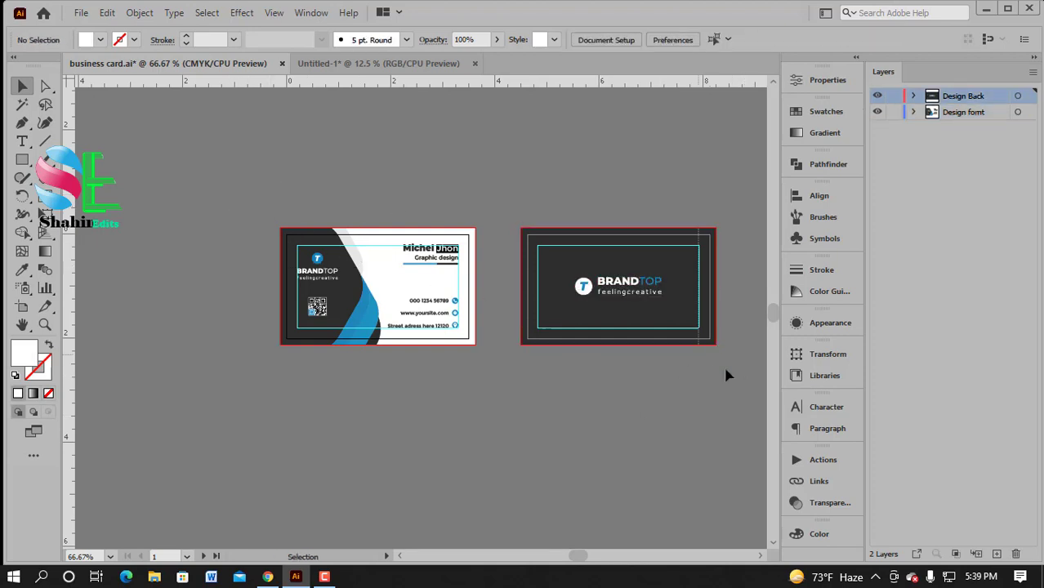
pyautogui.hotkey('ctrl', 'a')
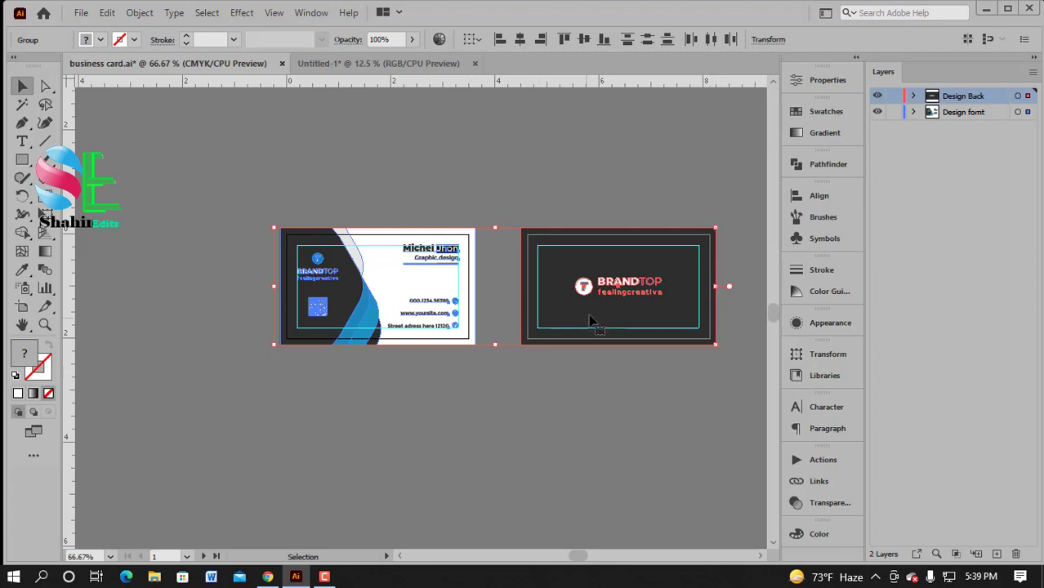
pyautogui.moveTo(590, 315); pyautogui.dragTo(426, 244)
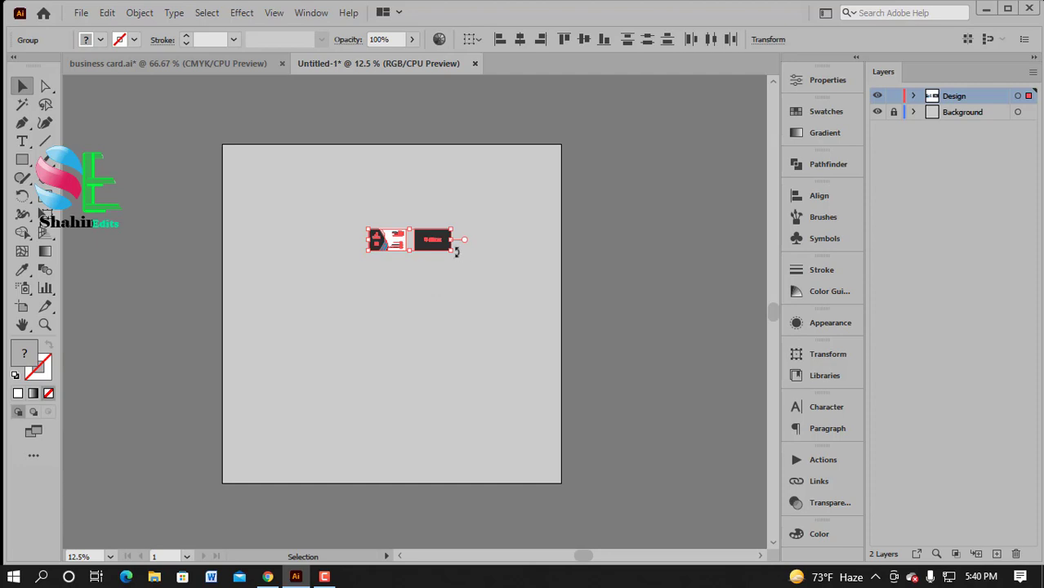
# Step: Scale both cards up together proportionally until each spans about three fifths of the artboard's width
pyautogui.moveTo(455, 255); pyautogui.dragTo(623, 472)
pyautogui.moveTo(502, 363); pyautogui.dragTo(593, 378)
pyautogui.moveTo(486, 331); pyautogui.dragTo(436, 307)
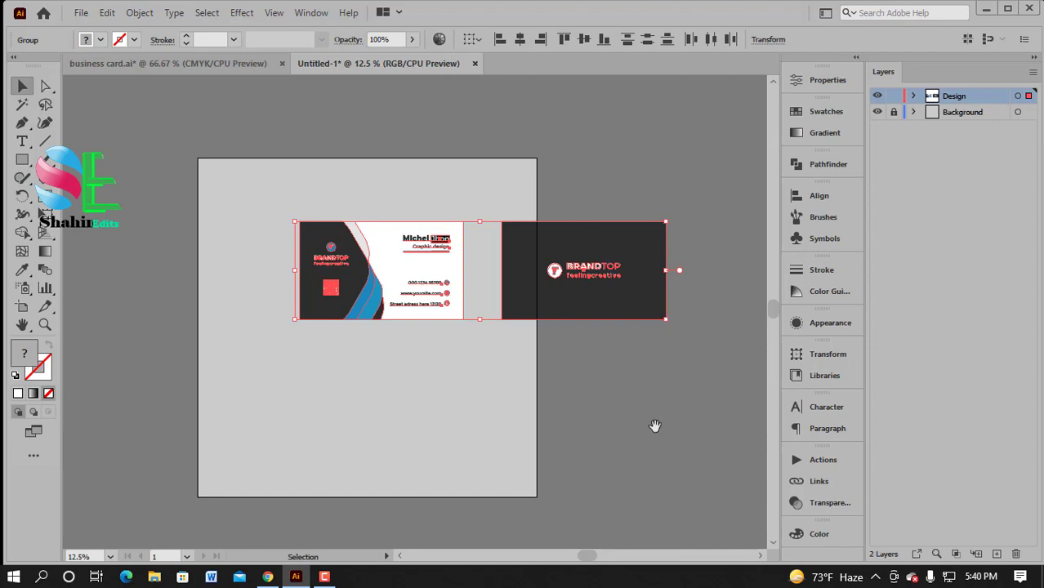
pyautogui.moveTo(654, 425); pyautogui.dragTo(560, 422)
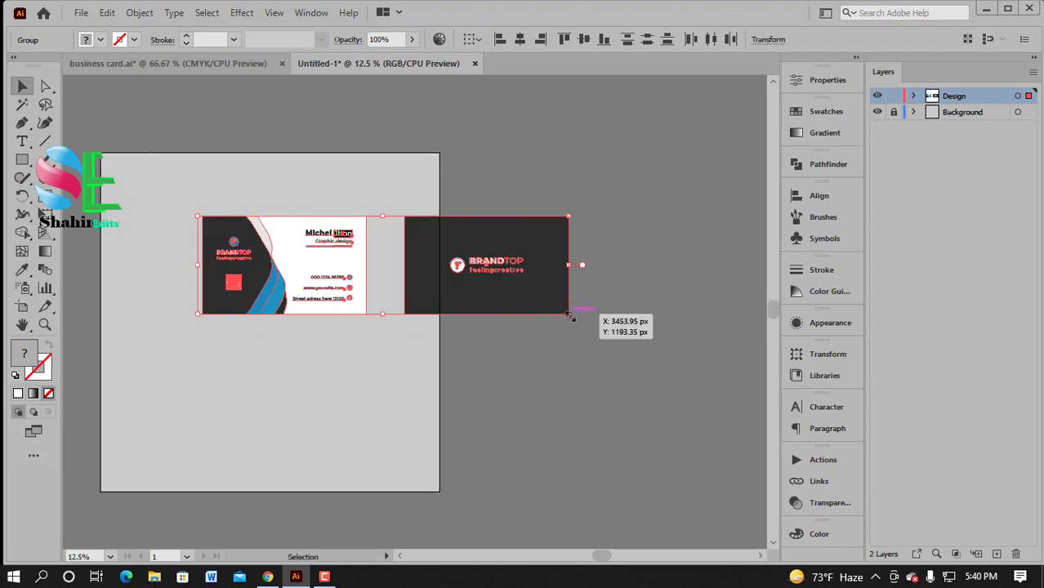
pyautogui.moveTo(569, 315); pyautogui.dragTo(656, 369)
pyautogui.hscroll(-3, 604, 400)
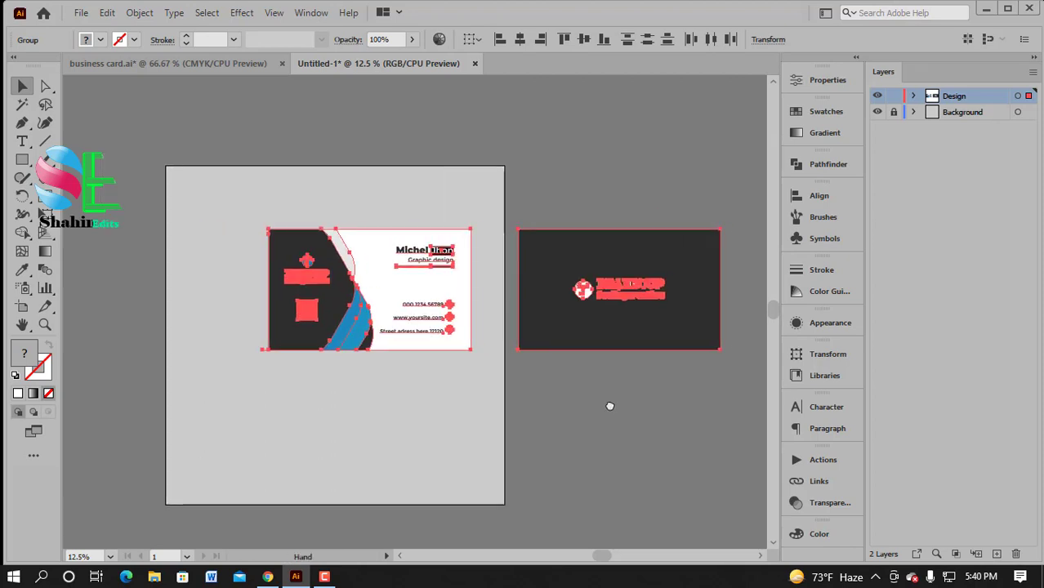
# Step: Place the front card in the upper half of the artboard, roughly midway between its sides
pyautogui.click(447, 406)
pyautogui.moveTo(405, 335); pyautogui.dragTo(386, 307)
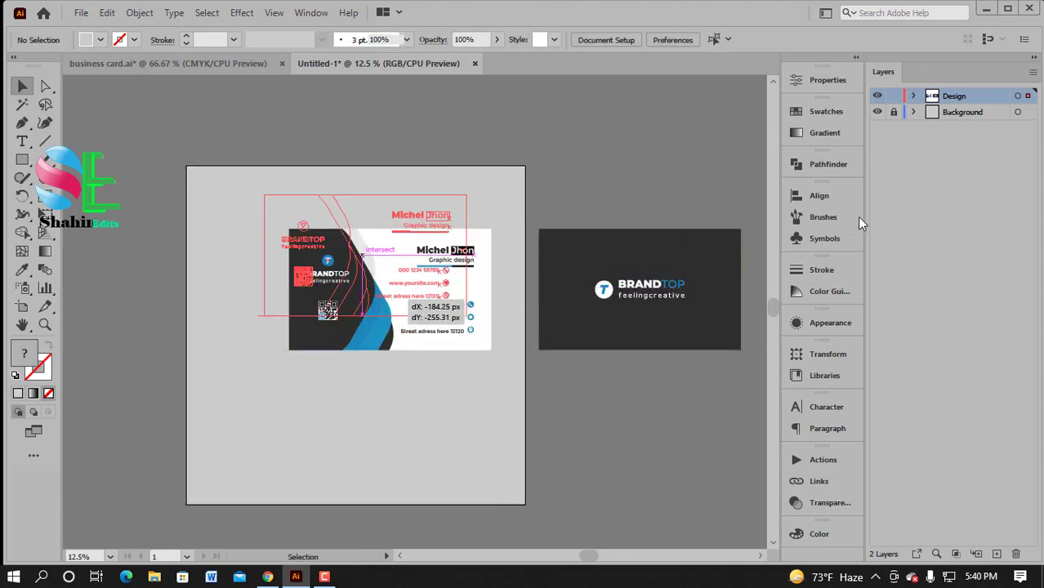
pyautogui.click(826, 194)
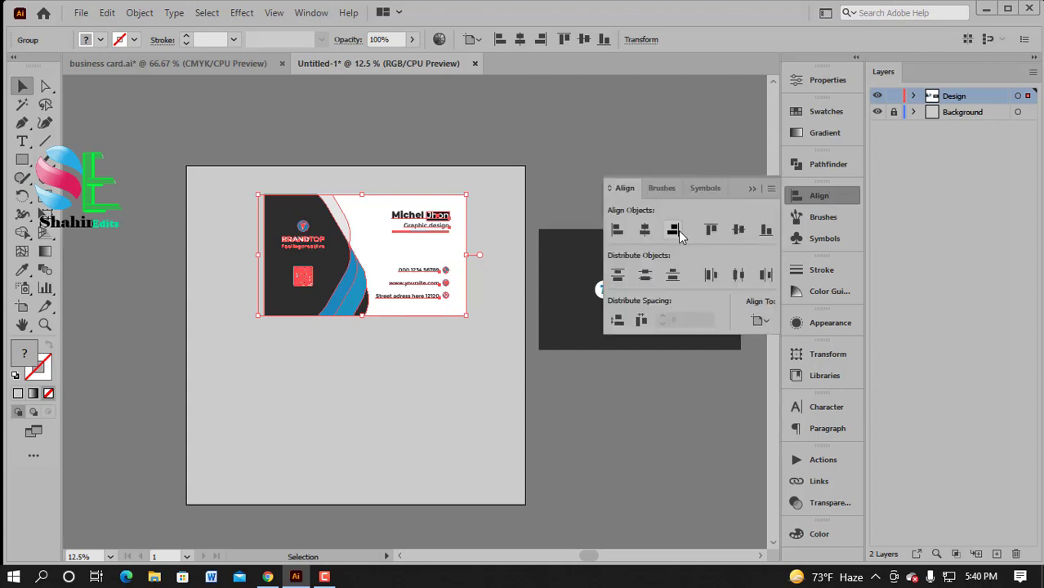
pyautogui.click(673, 229)
pyautogui.click(754, 189)
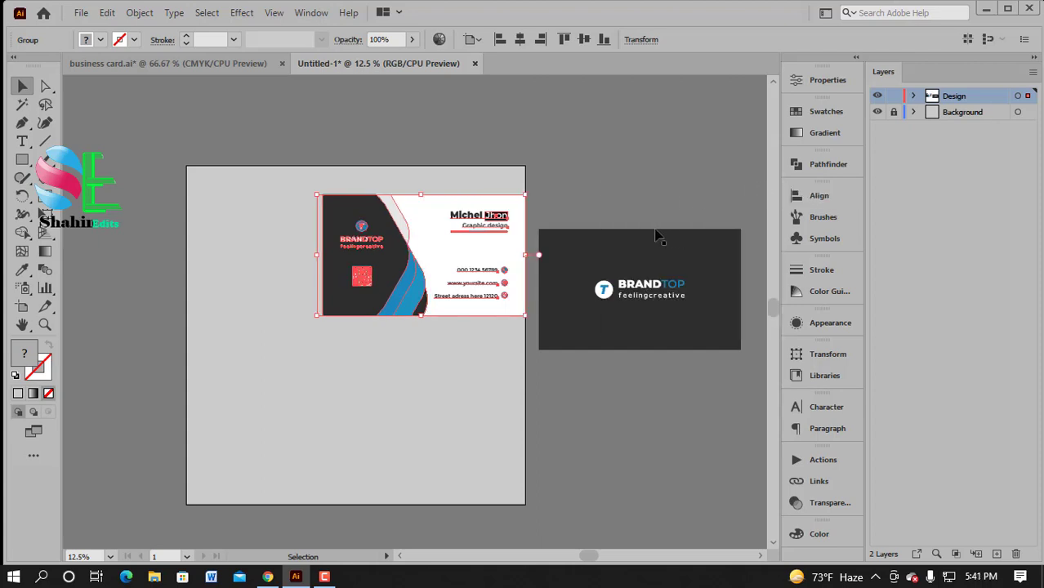
pyautogui.moveTo(430, 252); pyautogui.dragTo(388, 252)
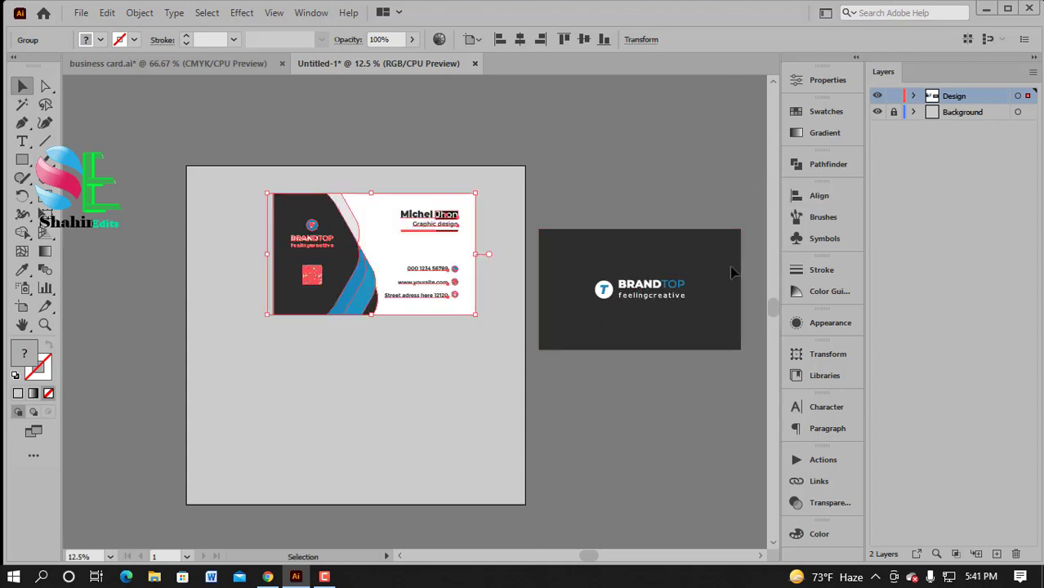
# Step: Place the back card below the front card and align both cards' horizontal centres relative to the selection
pyautogui.moveTo(670, 294); pyautogui.dragTo(377, 400)
pyautogui.click(821, 197)
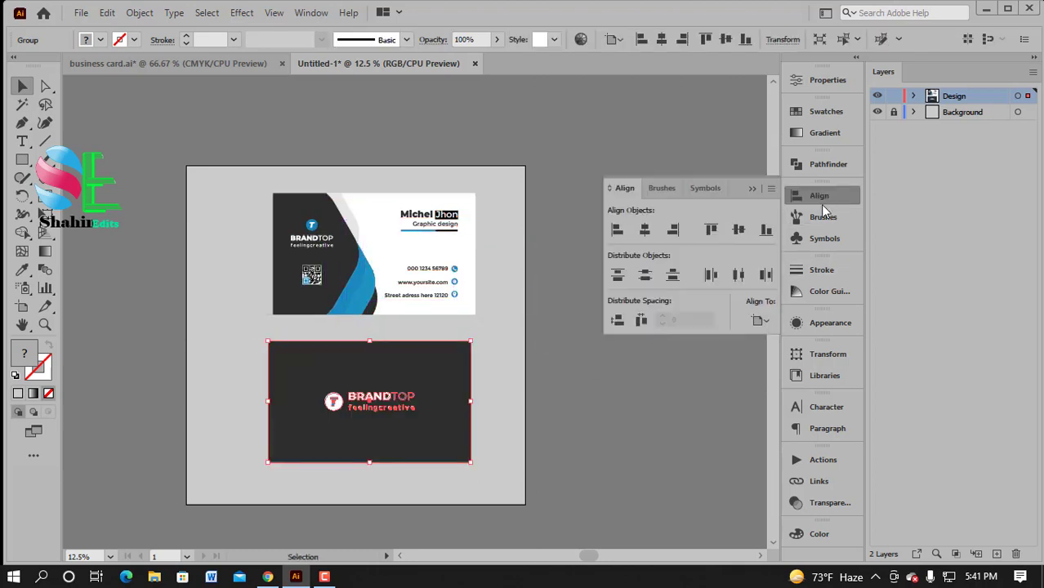
pyautogui.click(759, 321)
pyautogui.click(775, 338)
pyautogui.moveTo(367, 353); pyautogui.dragTo(517, 426)
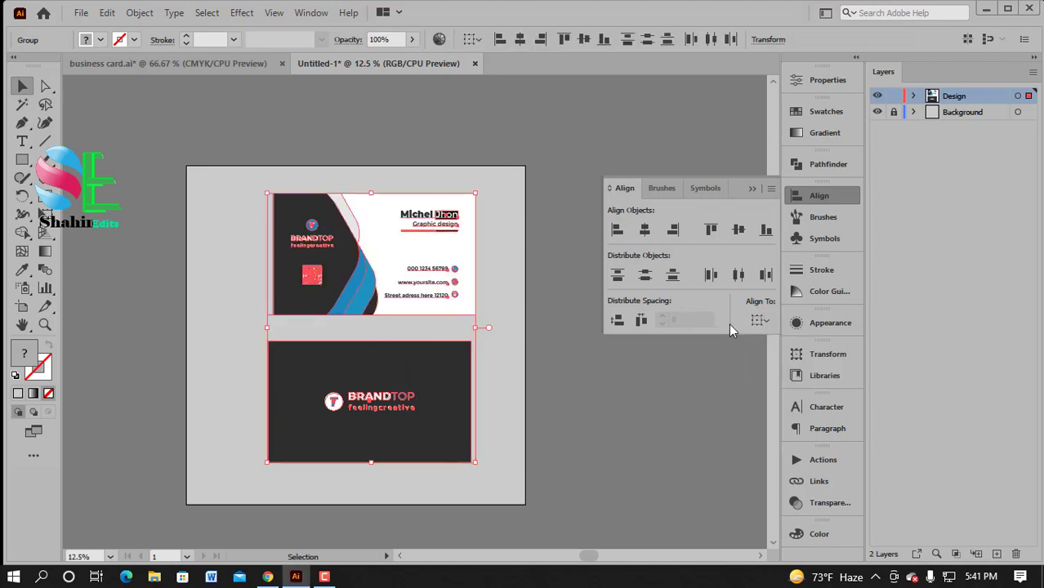
pyautogui.click(759, 320)
pyautogui.click(645, 231)
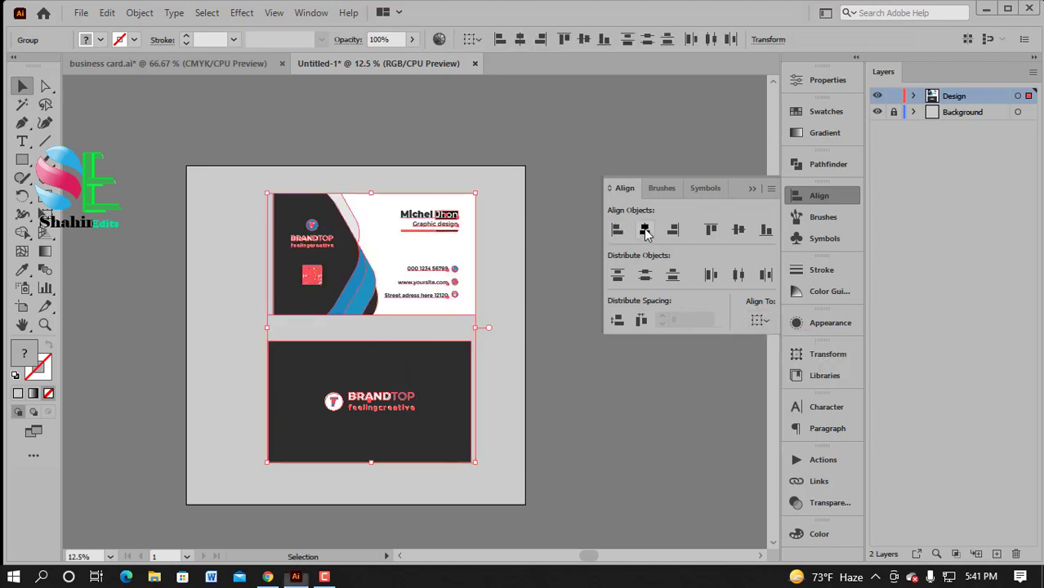
pyautogui.click(645, 231)
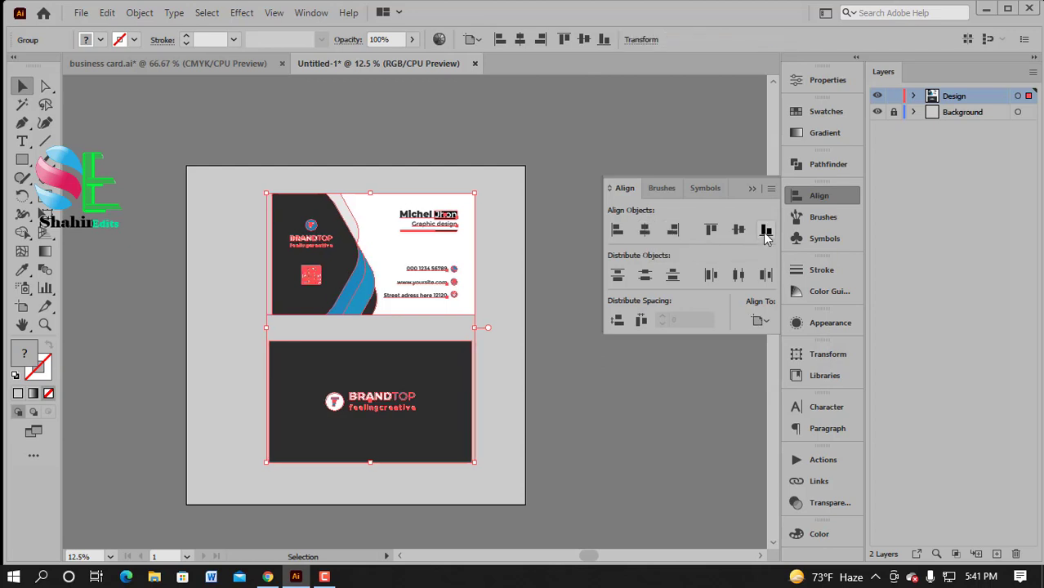
# Step: Group the two cards and centre the group horizontally and vertically on the artboard
pyautogui.click(738, 231)
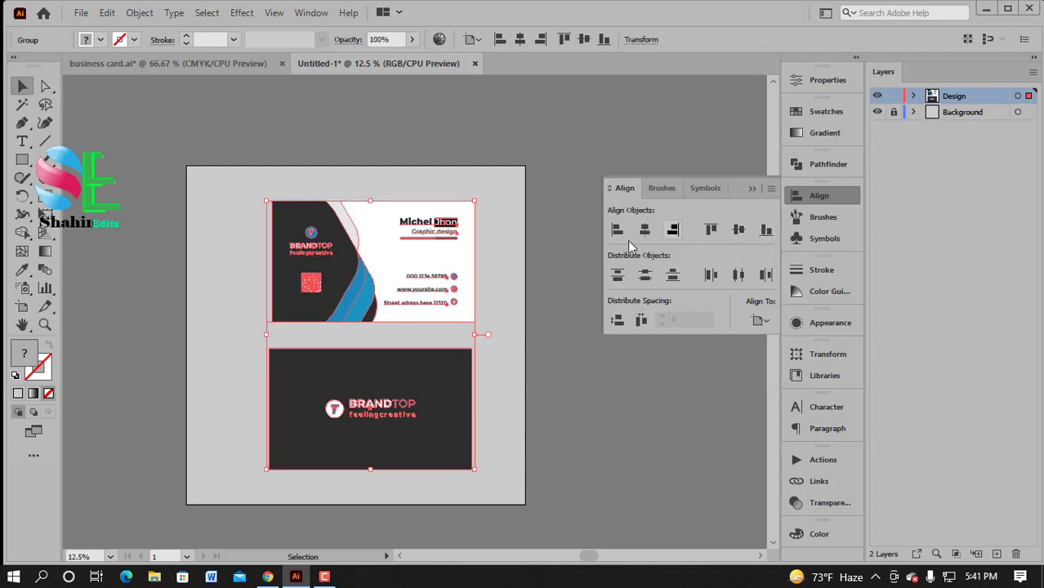
pyautogui.click(643, 232)
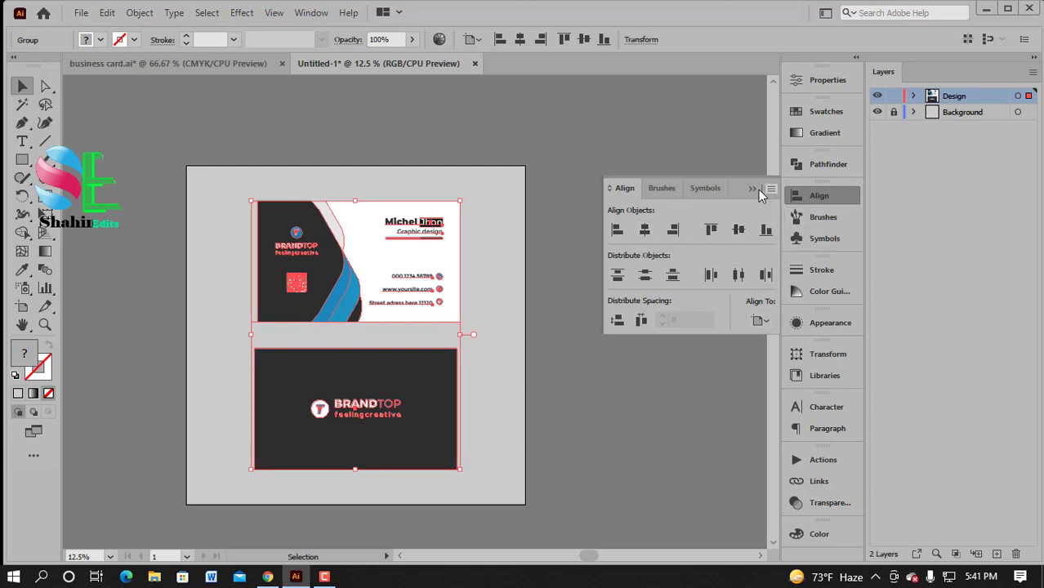
pyautogui.click(766, 320)
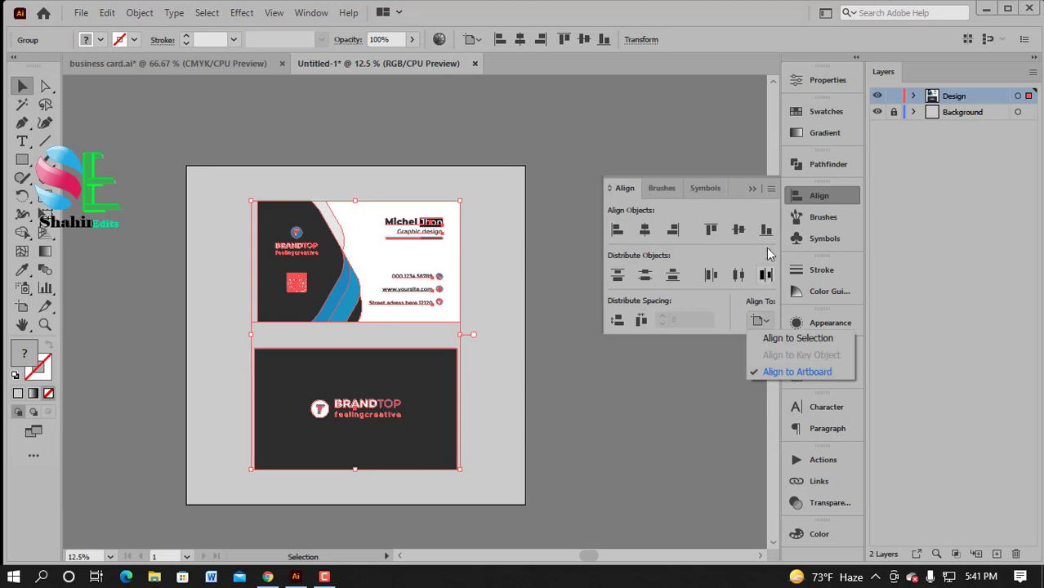
pyautogui.click(643, 229)
pyautogui.click(742, 231)
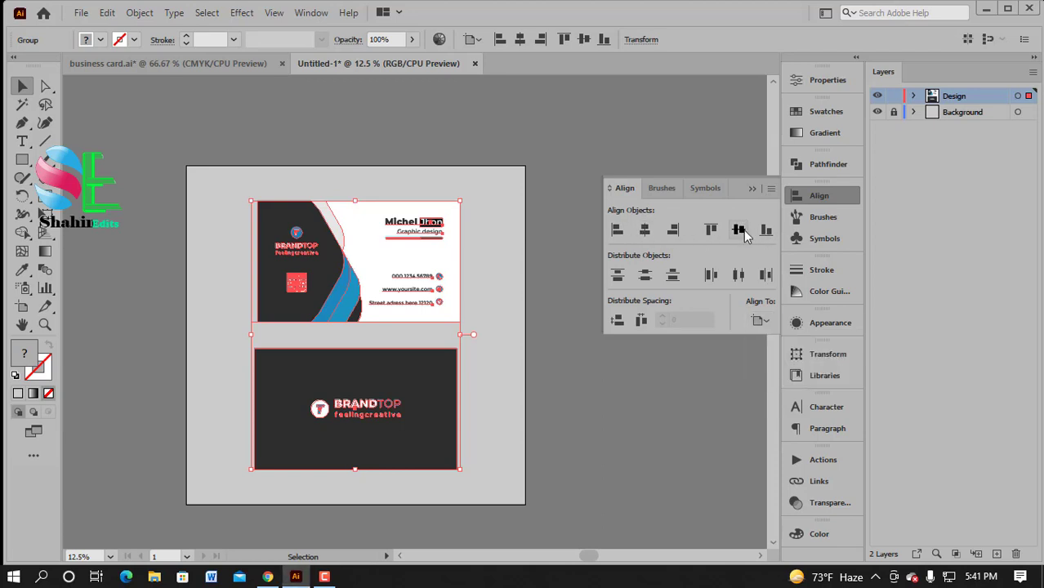
pyautogui.click(752, 189)
pyautogui.click(652, 229)
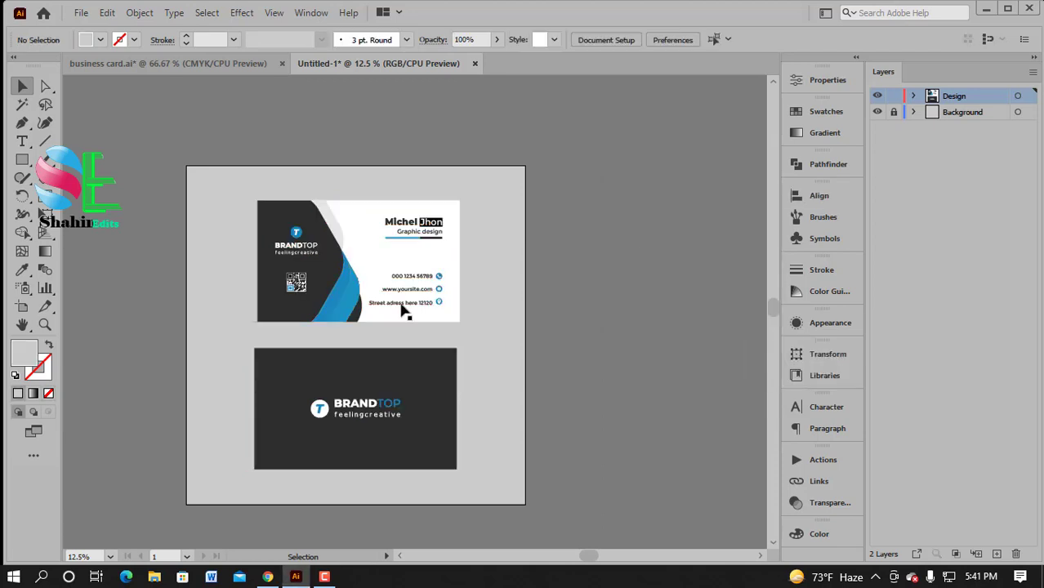
# Step: Ungroup the two business cards and clear the selection
pyautogui.click(359, 285)
pyautogui.rightClick(357, 282)
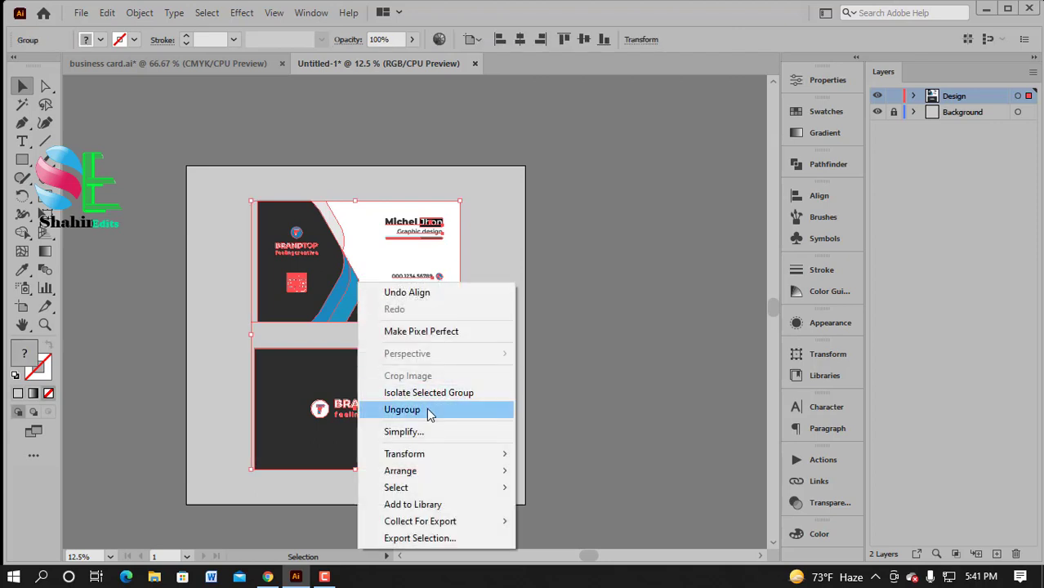
pyautogui.click(430, 410)
pyautogui.click(588, 330)
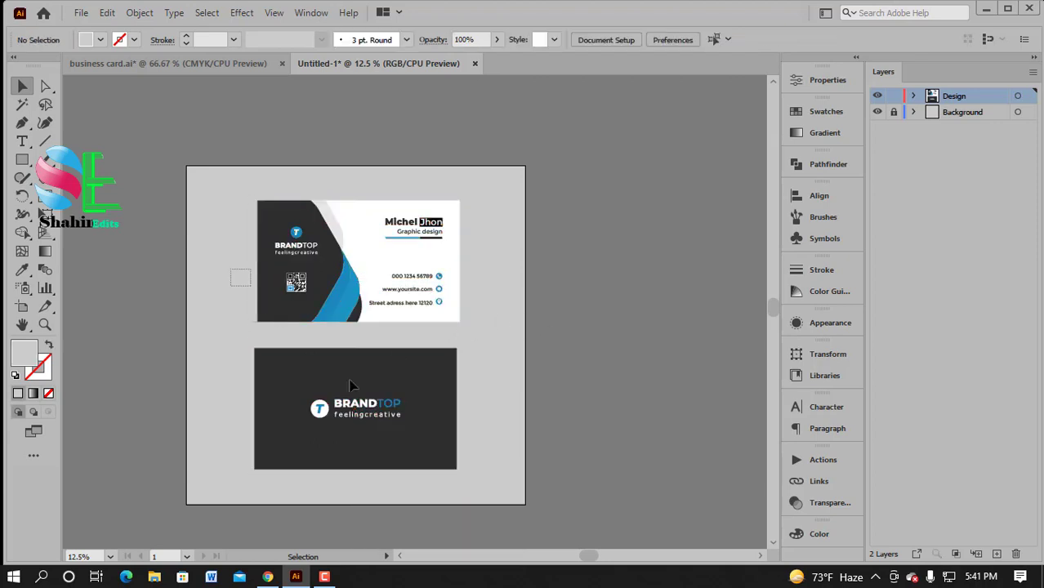
# Step: Try to align both cards' horizontal centres using the front card as the key object
pyautogui.moveTo(350, 385); pyautogui.dragTo(478, 481)
pyautogui.click(819, 196)
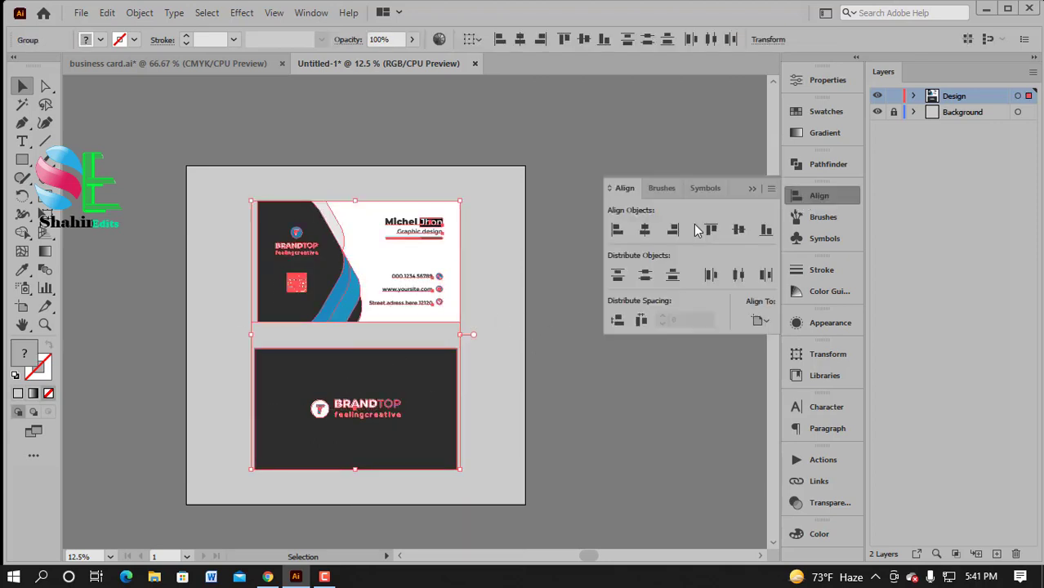
pyautogui.click(386, 271)
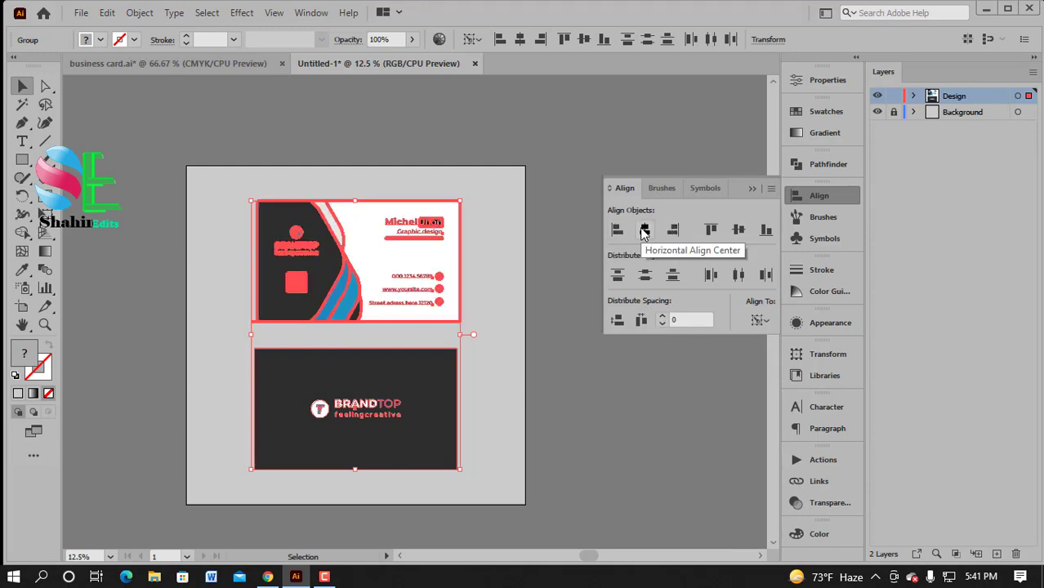
pyautogui.click(751, 189)
pyautogui.click(710, 209)
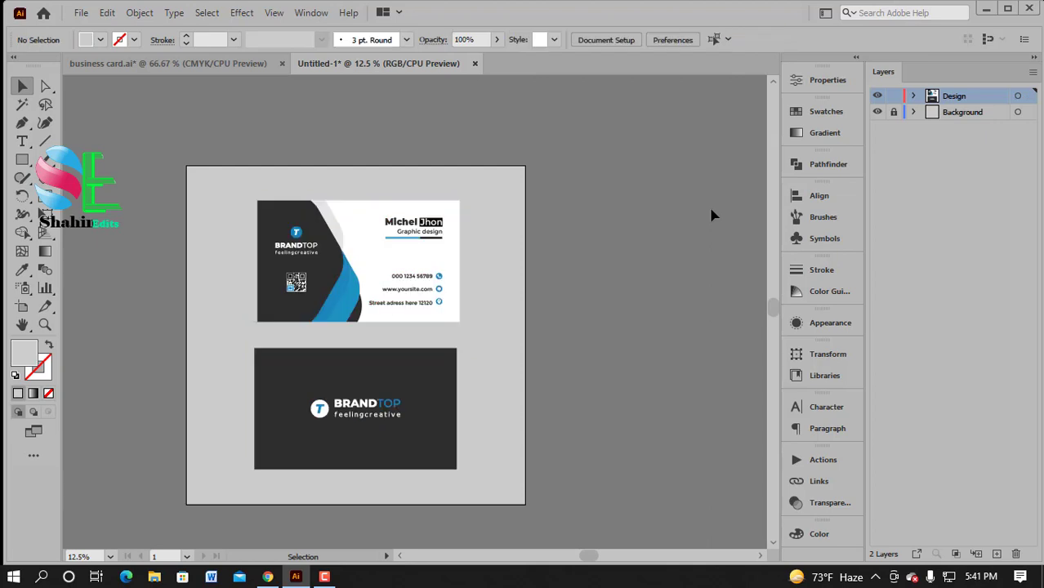
# Step: Draw a diagonal line without fill or stroke on the empty canvas to the left of the artboard
pyautogui.scroll(-3, 711, 209)
pyautogui.scroll(2, 232, 383)
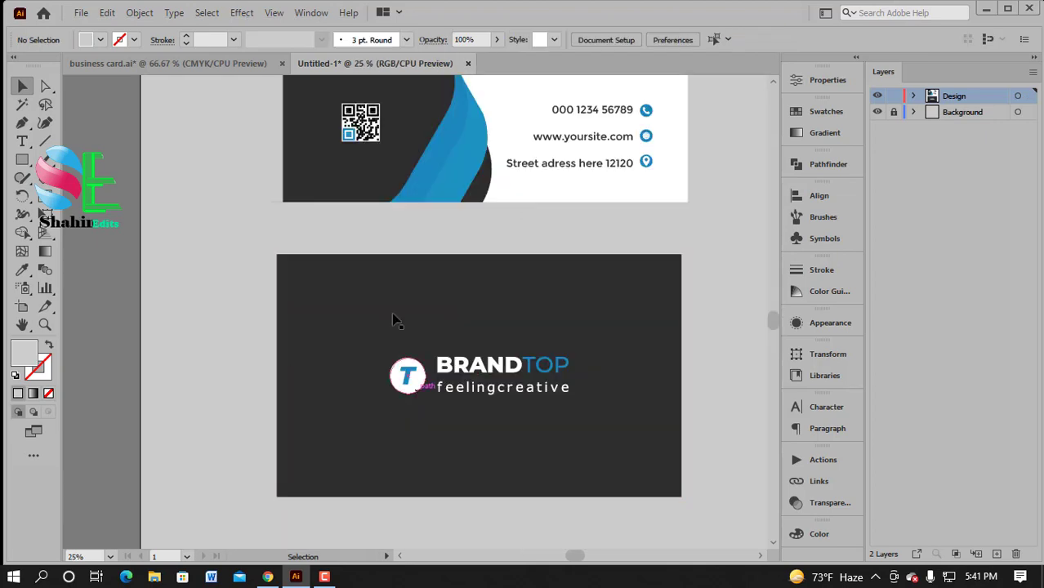
pyautogui.scroll(2, 396, 320)
pyautogui.scroll(-1, 396, 321)
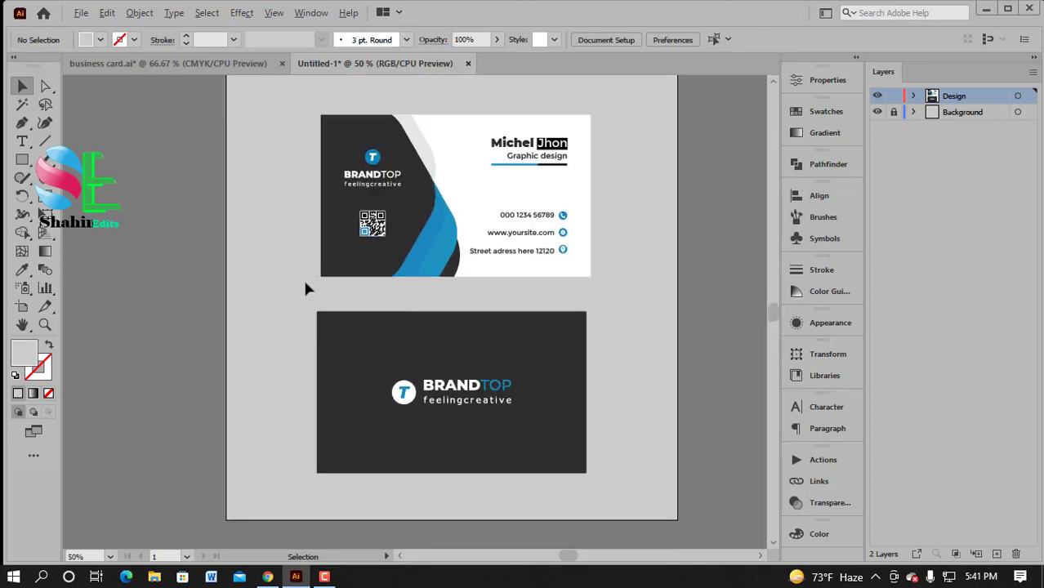
pyautogui.scroll(6, 303, 278)
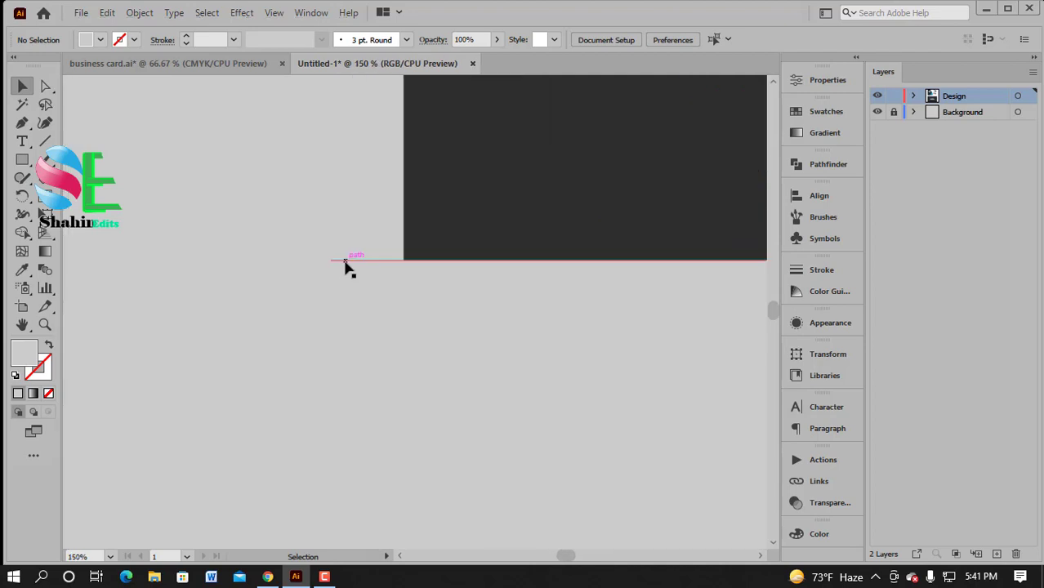
pyautogui.scroll(-5, 415, 332)
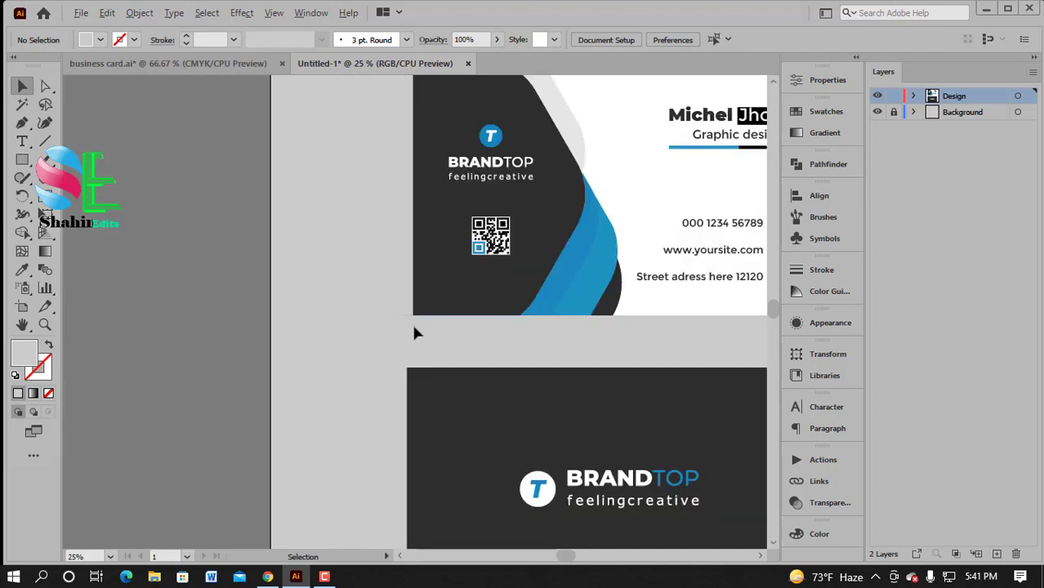
pyautogui.scroll(-2, 414, 332)
pyautogui.moveTo(45, 141); pyautogui.dragTo(91, 140)
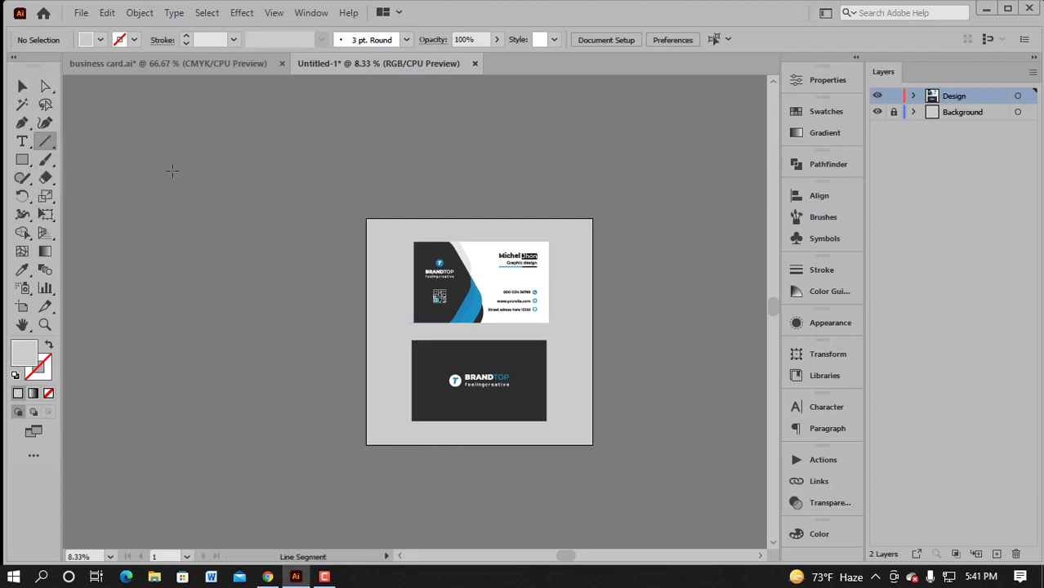
pyautogui.moveTo(168, 167); pyautogui.dragTo(300, 331)
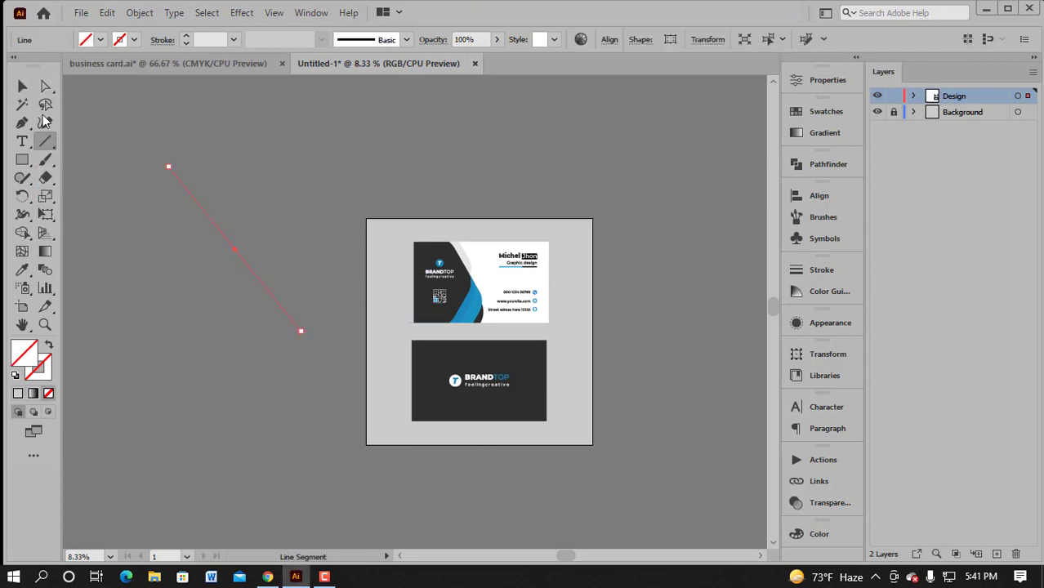
# Step: Select all paths without fill or stroke using the Magic Wand on the diagonal line, and delete them
pyautogui.click(22, 103)
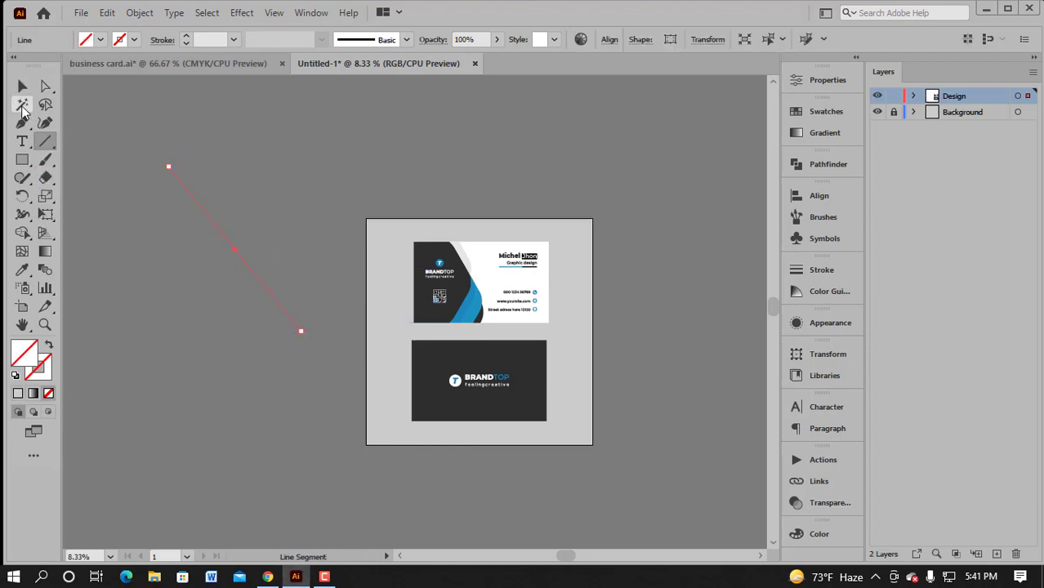
pyautogui.click(226, 235)
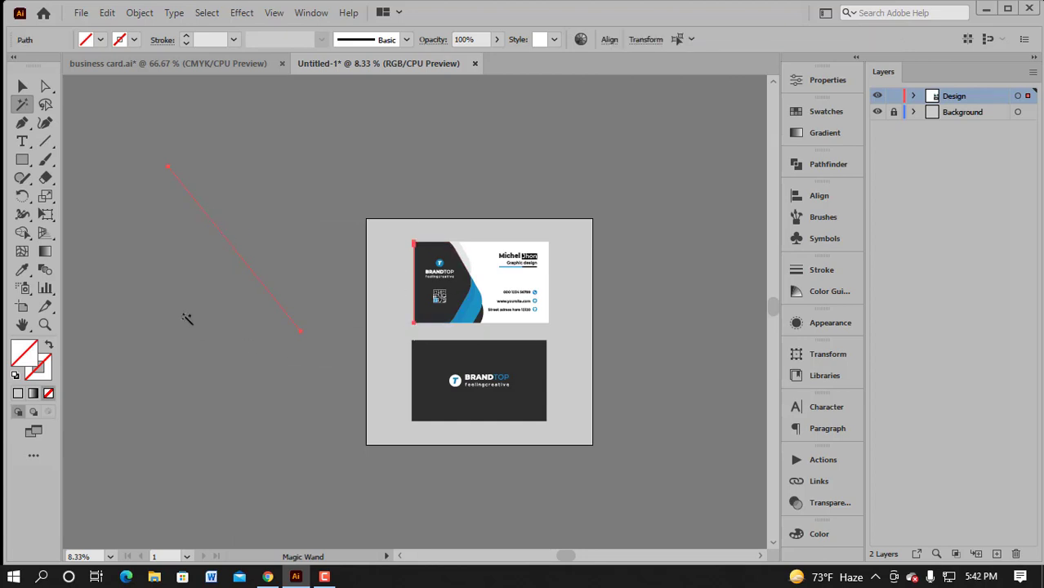
pyautogui.press('Delete')
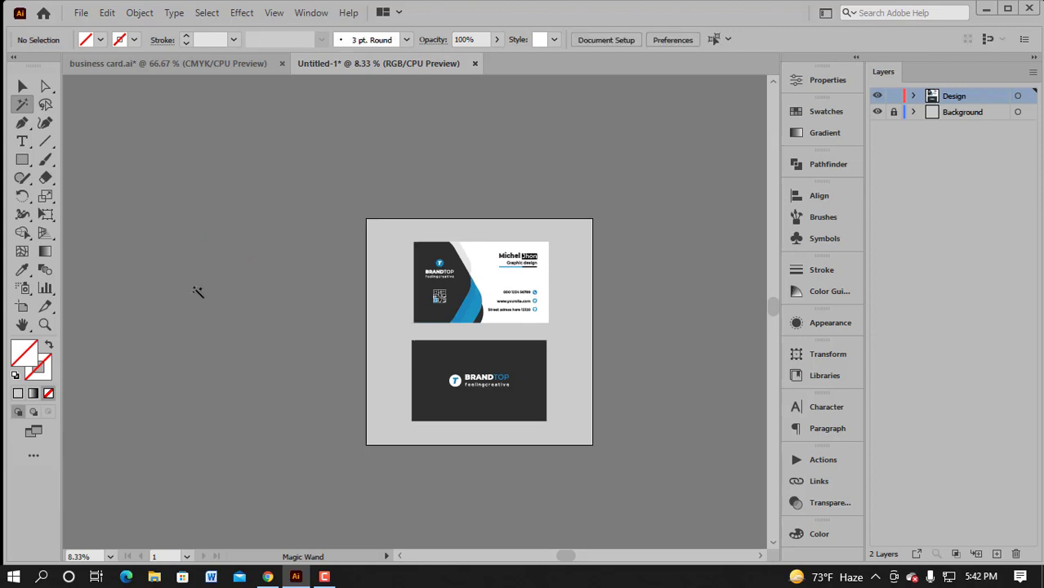
pyautogui.click(22, 86)
# Step: Inspect both card sides and the space around them on the artboard
pyautogui.hscroll(4, 206, 307)
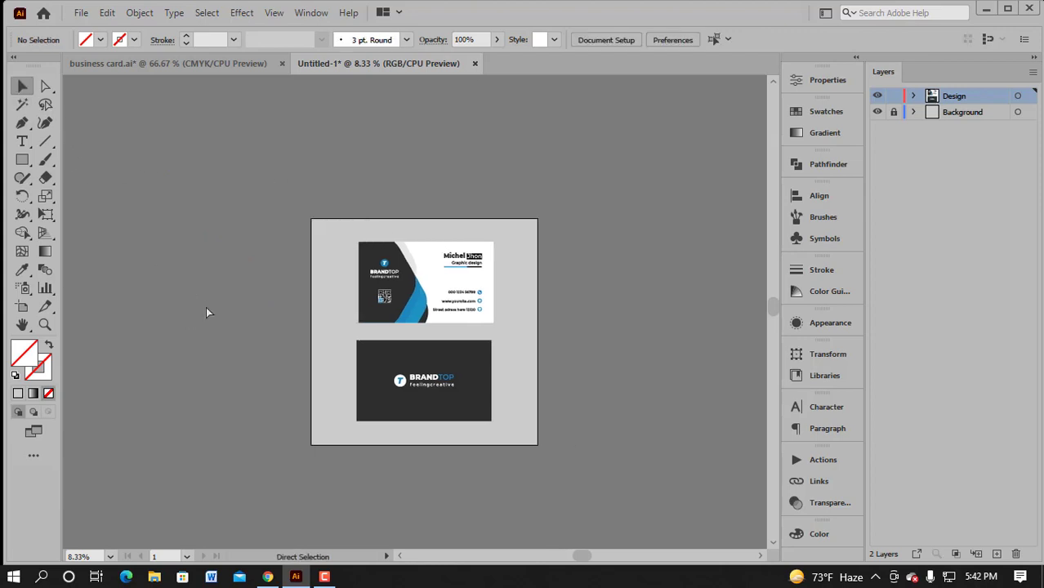
pyautogui.scroll(-3, 207, 309)
pyautogui.scroll(2, 413, 282)
pyautogui.scroll(3, 489, 266)
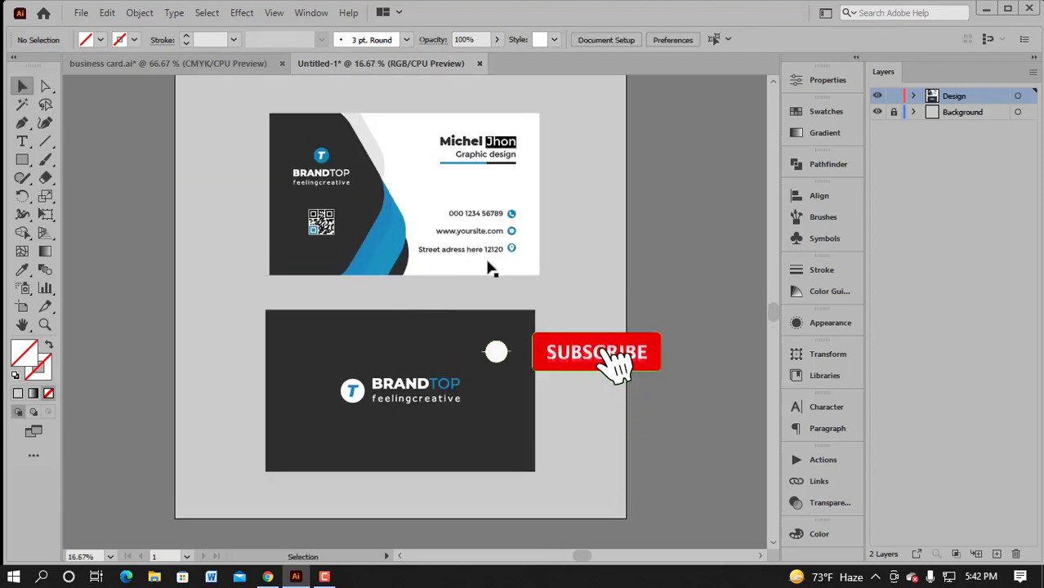
pyautogui.hscroll(2, 625, 263)
pyautogui.scroll(1, 599, 235)
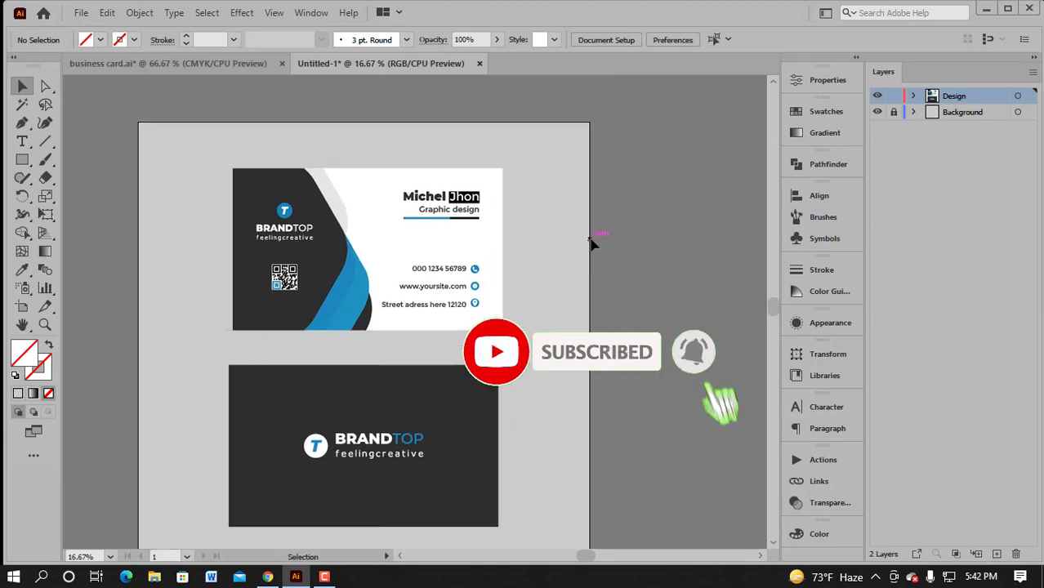
pyautogui.scroll(-3, 595, 238)
pyautogui.scroll(-1, 594, 243)
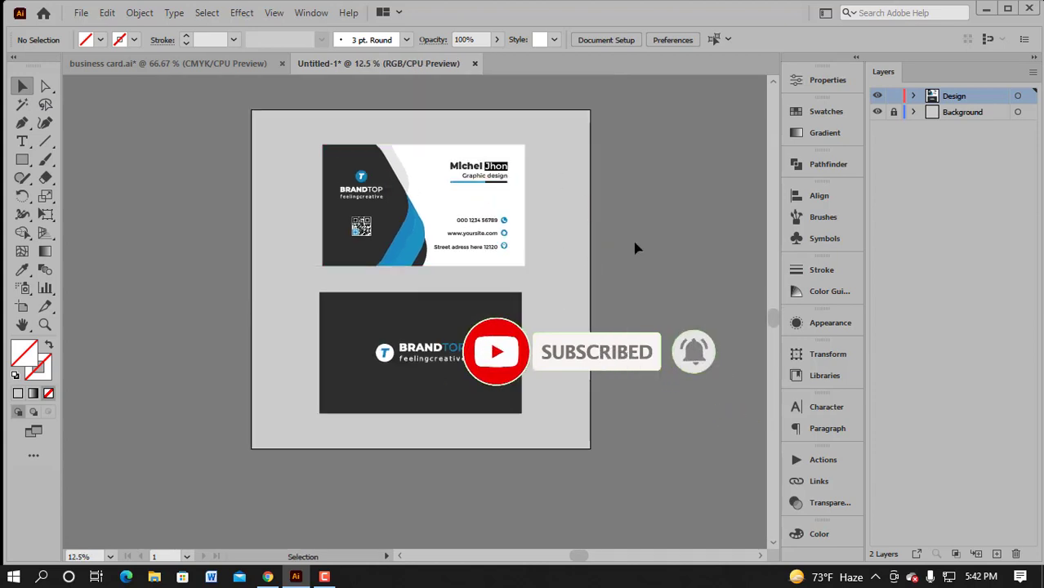
pyautogui.scroll(1, 633, 245)
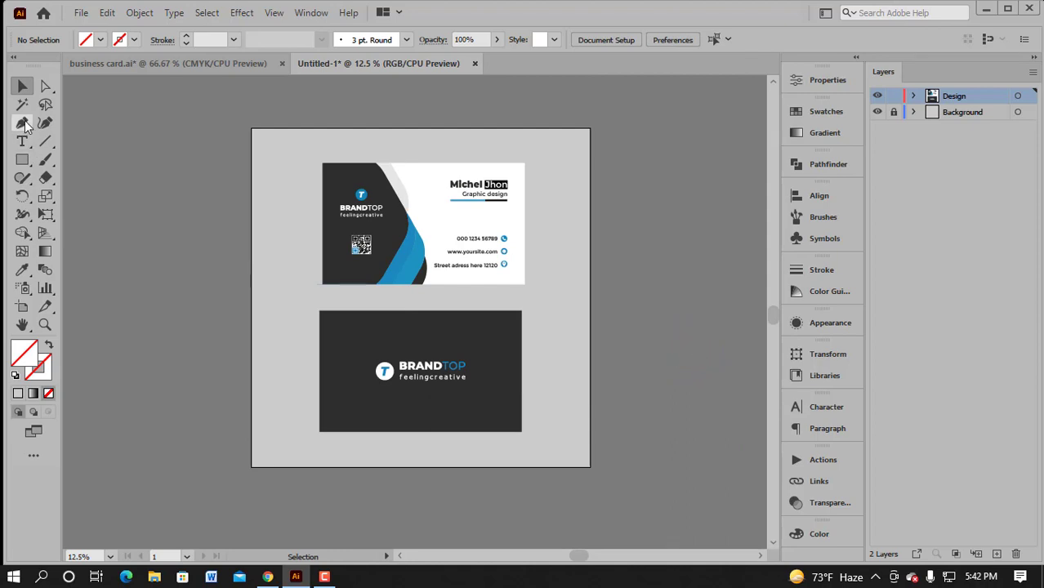
# Step: Draw a closed Pen triangle over the artboard's lower-right half, with its corners at the artboard's bottom-left, top-right and bottom-right corners
pyautogui.moveTo(22, 123); pyautogui.dragTo(64, 123)
pyautogui.click(63, 122)
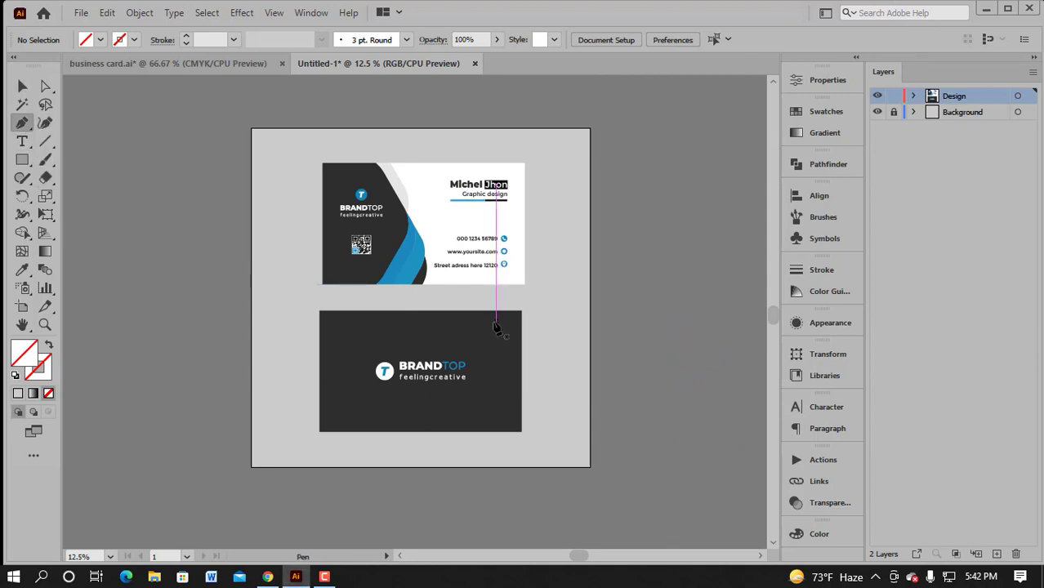
pyautogui.scroll(1, 349, 442)
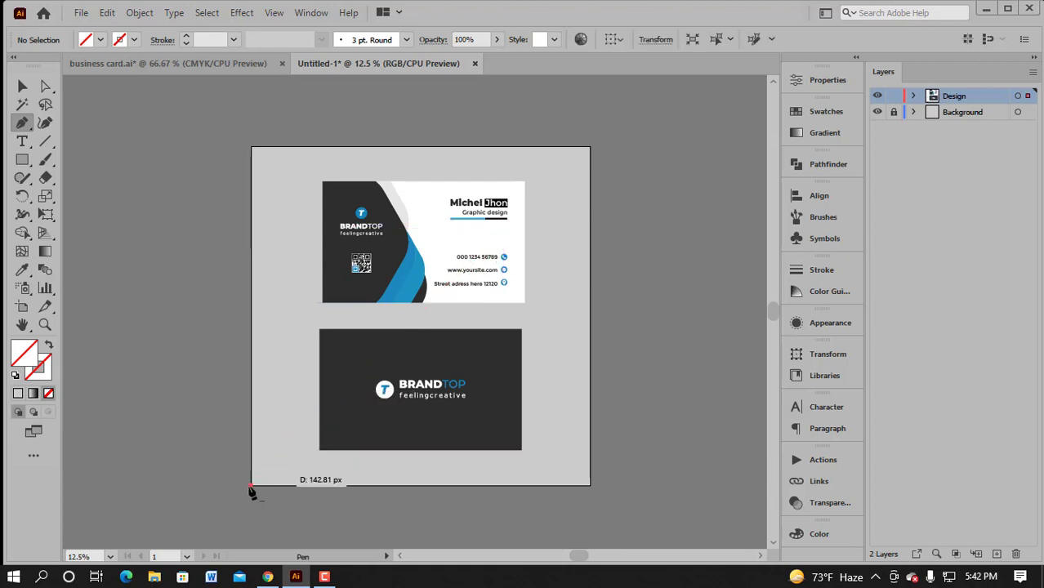
pyautogui.click(589, 148)
pyautogui.click(591, 486)
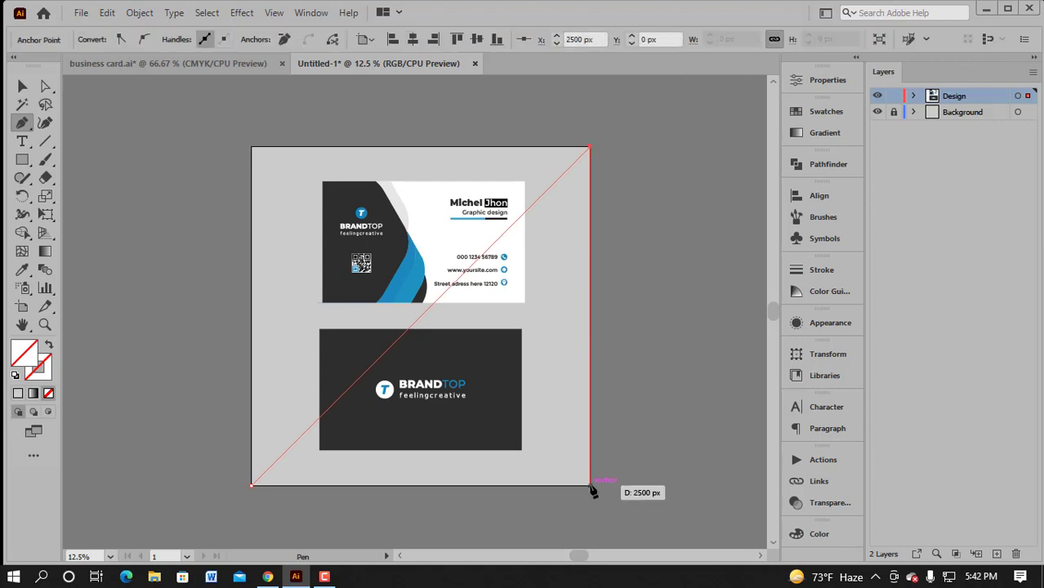
pyautogui.click(253, 485)
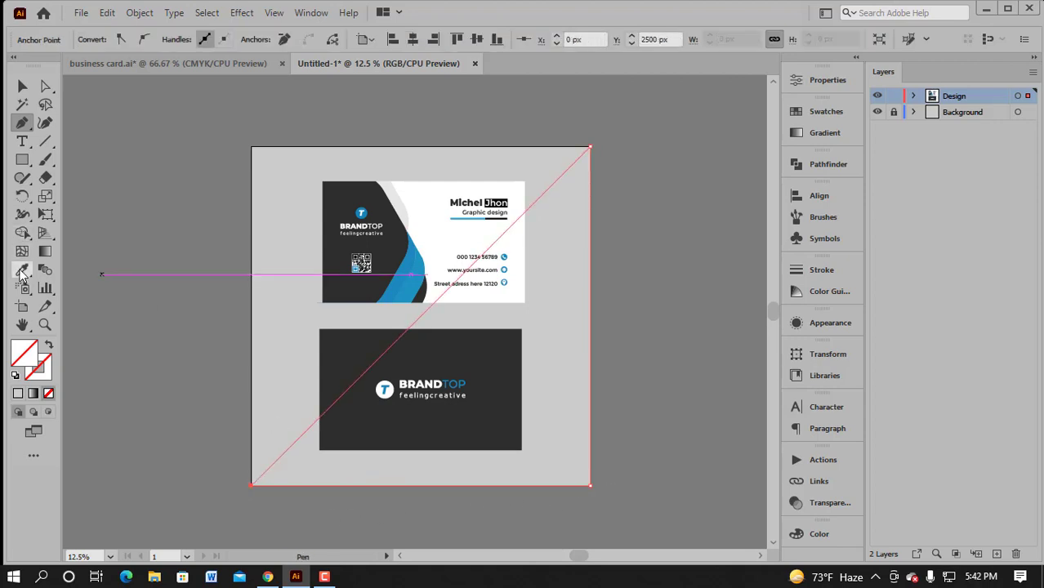
# Step: Fill the triangle with the blue of the front card's wave using the Eyedropper
pyautogui.click(22, 270)
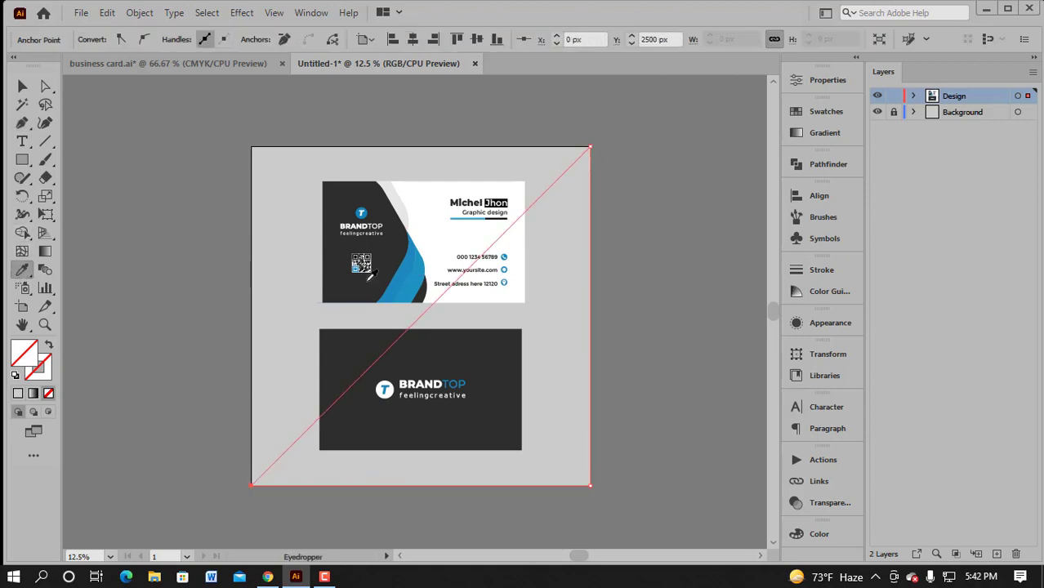
pyautogui.click(413, 281)
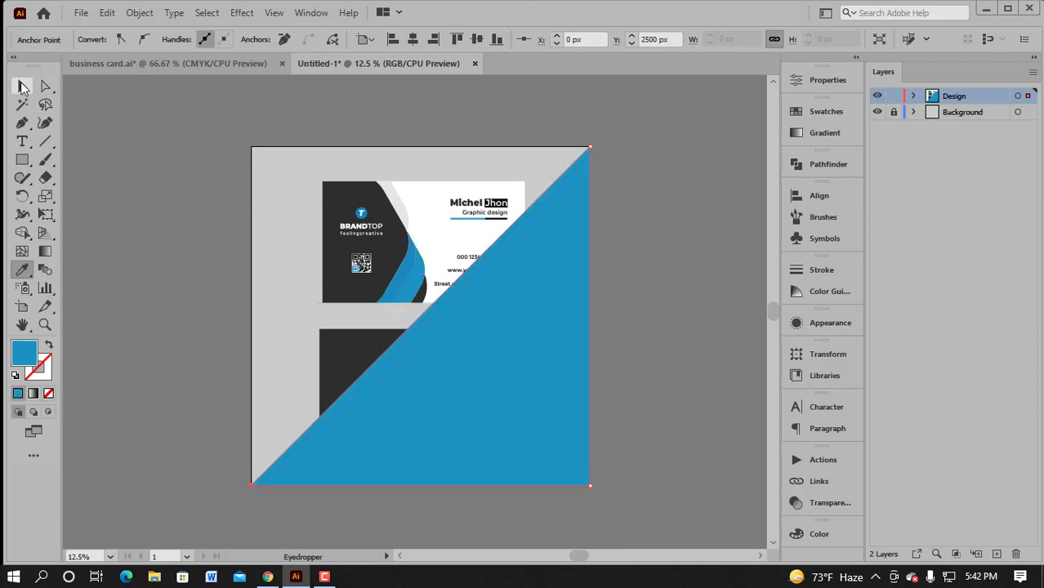
pyautogui.click(23, 87)
pyautogui.click(652, 197)
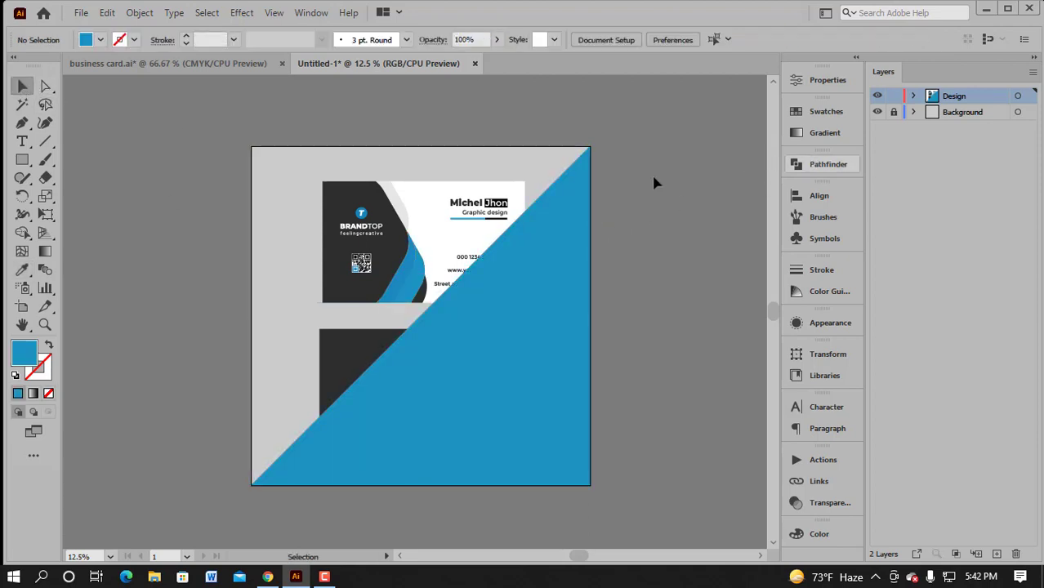
# Step: Cut the blue triangle and paste it in place on the Background layer behind the cards, unlocking that layer
pyautogui.click(573, 191)
pyautogui.press('a')
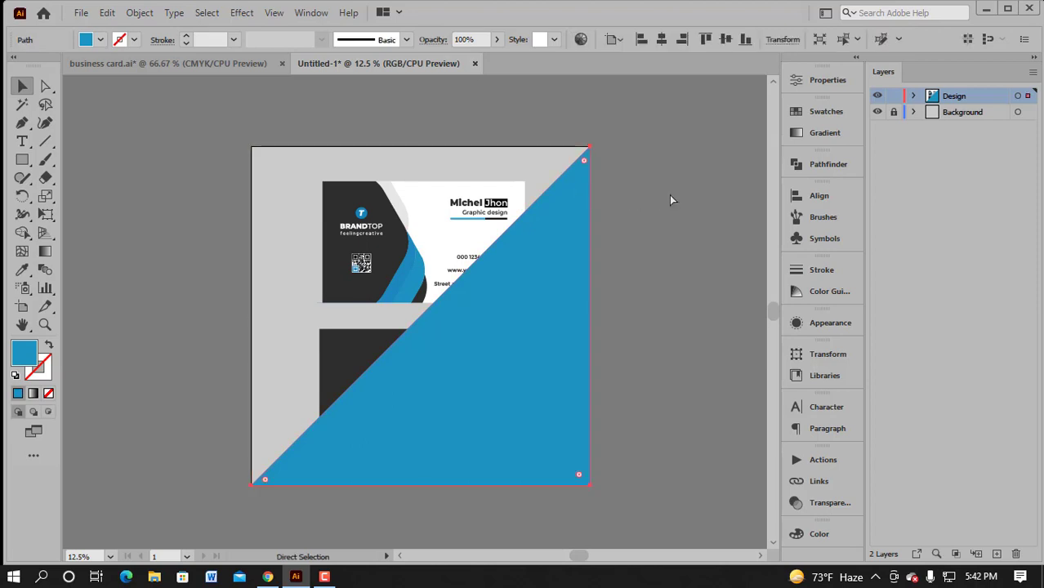
pyautogui.press('v')
pyautogui.press('a')
pyautogui.press('Delete')
pyautogui.press('v')
pyautogui.click(980, 113)
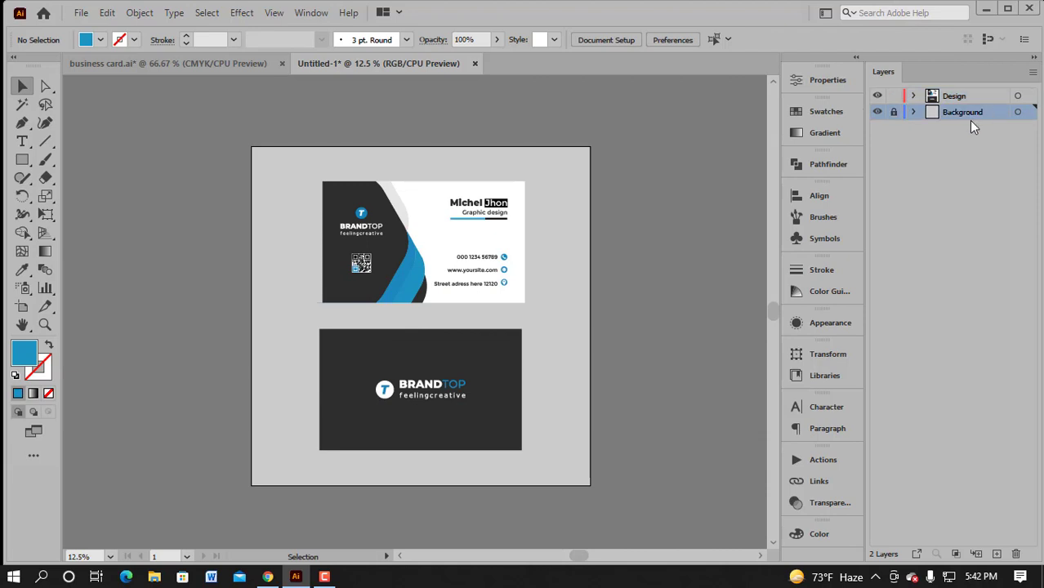
pyautogui.press('a')
pyautogui.hotkey('ctrl', 'v')
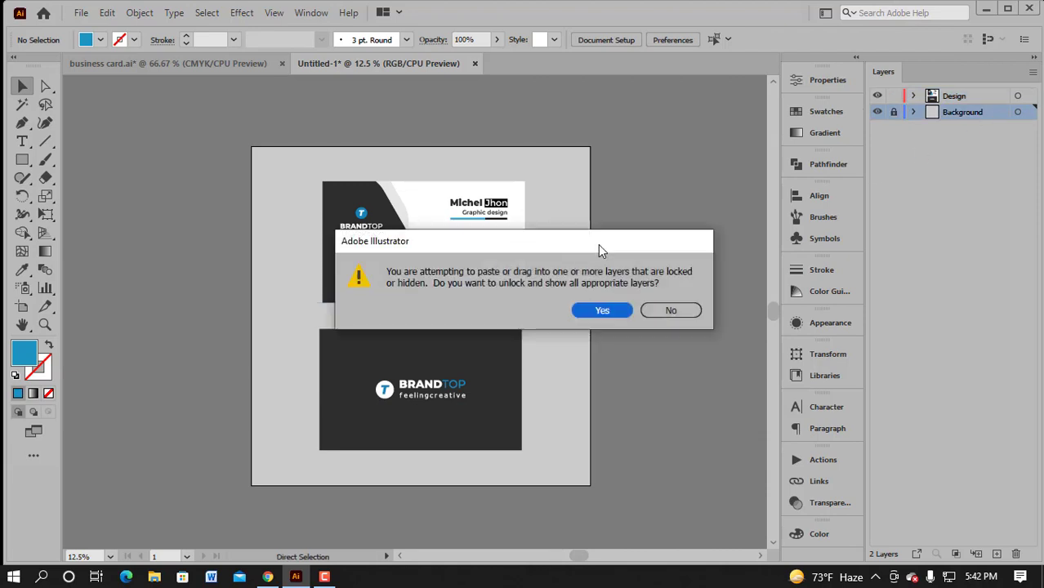
pyautogui.click(601, 310)
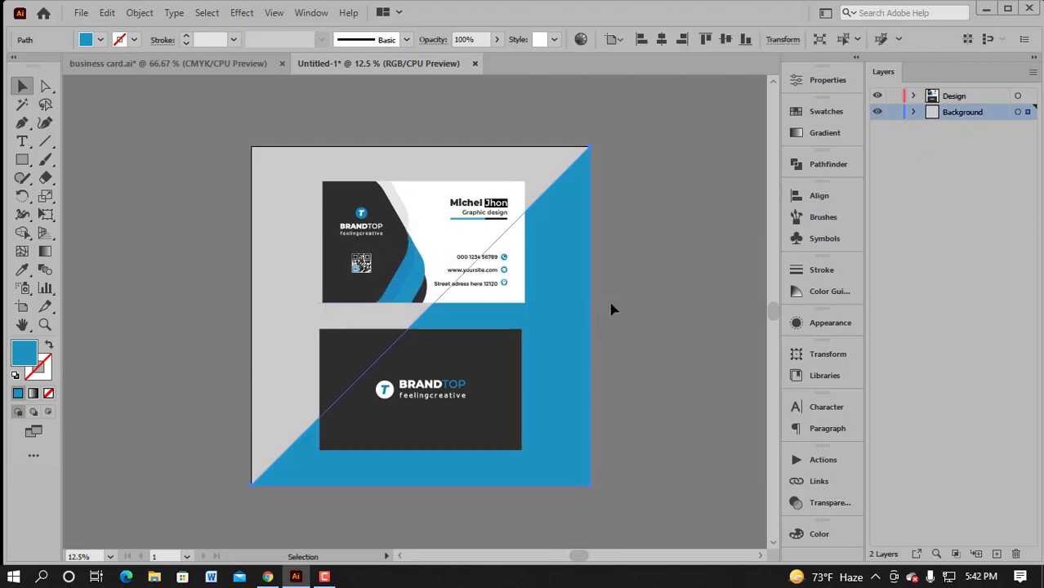
pyautogui.click(676, 275)
# Step: Inspect the overall layout with the blue triangle behind both cards
pyautogui.hscroll(1, 676, 275)
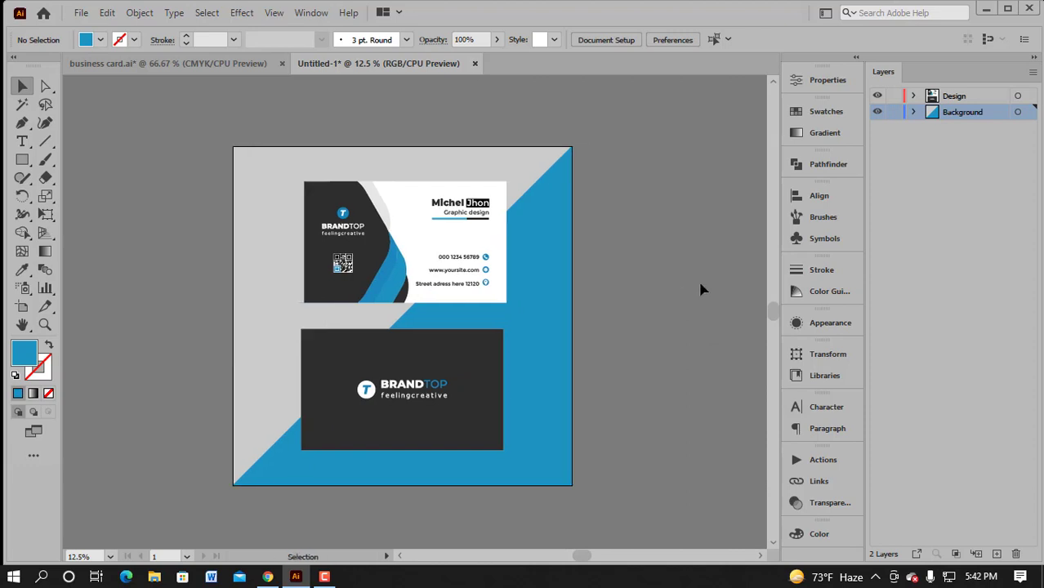
pyautogui.hscroll(2, 653, 292)
pyautogui.scroll(1, 507, 278)
pyautogui.scroll(-2, 510, 322)
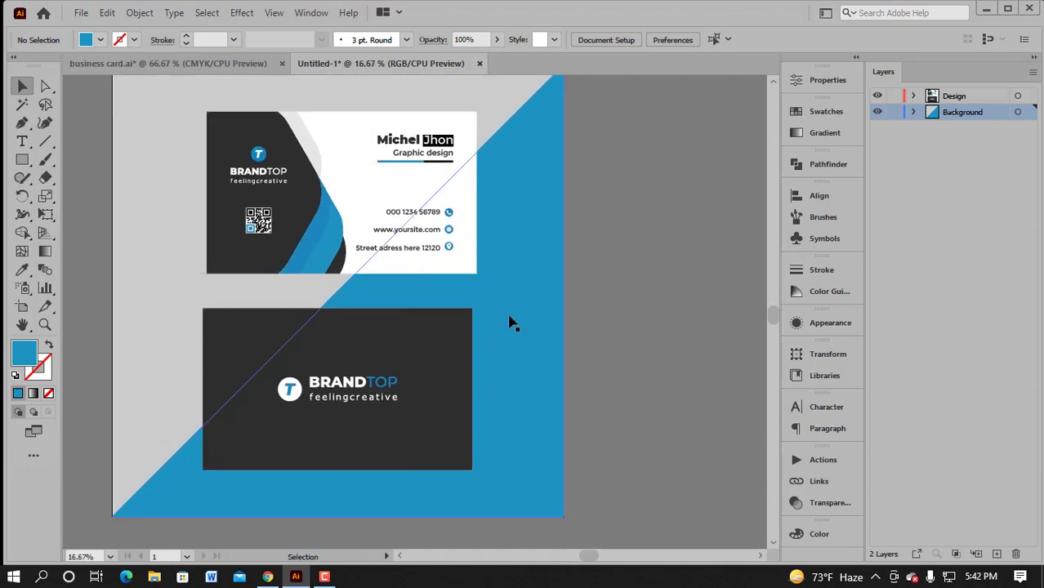
pyautogui.hscroll(-1, 572, 317)
pyautogui.scroll(-2, 666, 273)
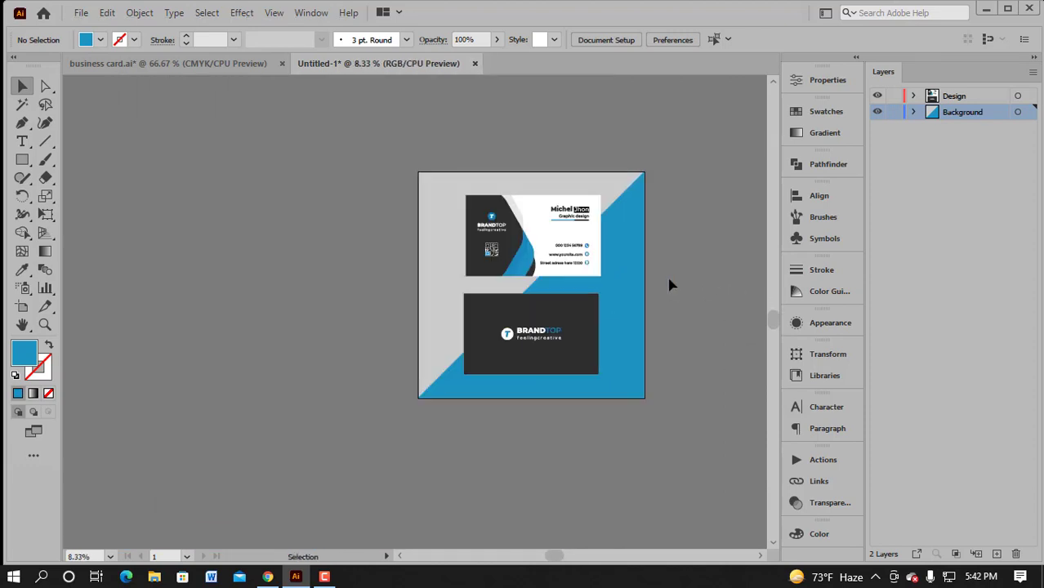
pyautogui.hscroll(3, 667, 272)
pyautogui.hscroll(1, 690, 269)
pyautogui.scroll(1, 590, 232)
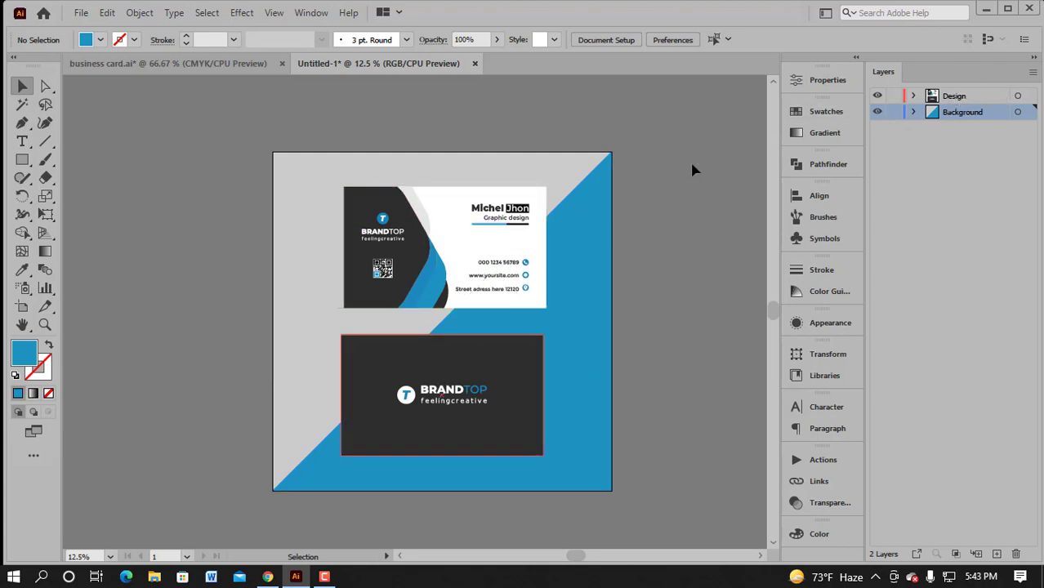
# Step: Hide and show the Background layer and the Design layer in turn to check their contents
pyautogui.click(876, 112)
pyautogui.click(876, 112)
pyautogui.click(876, 98)
pyautogui.click(876, 97)
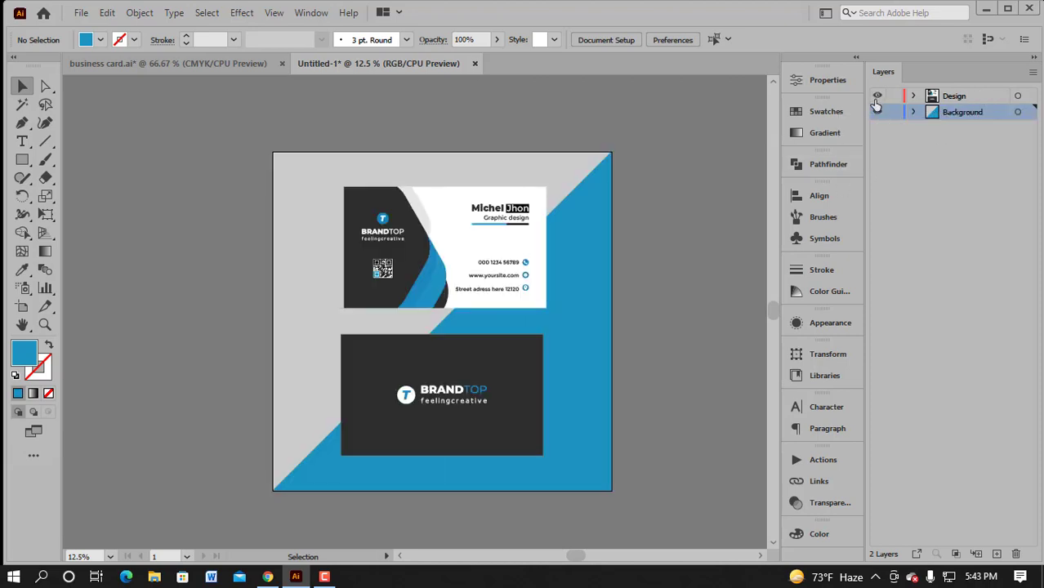
# Step: Toggle the visibility of the Design and Background layers again and examine the front card up close
pyautogui.click(875, 99)
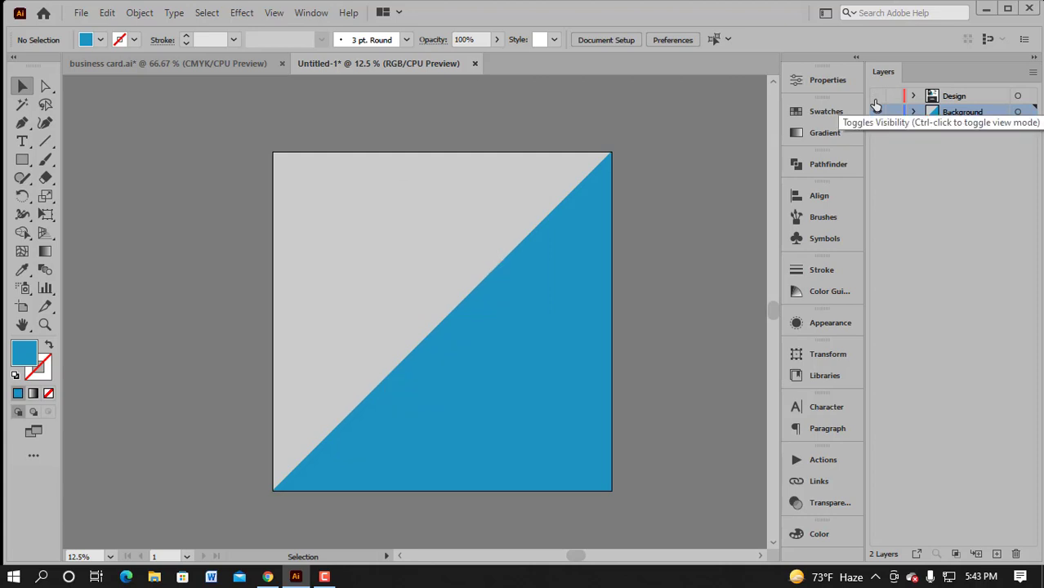
pyautogui.click(876, 98)
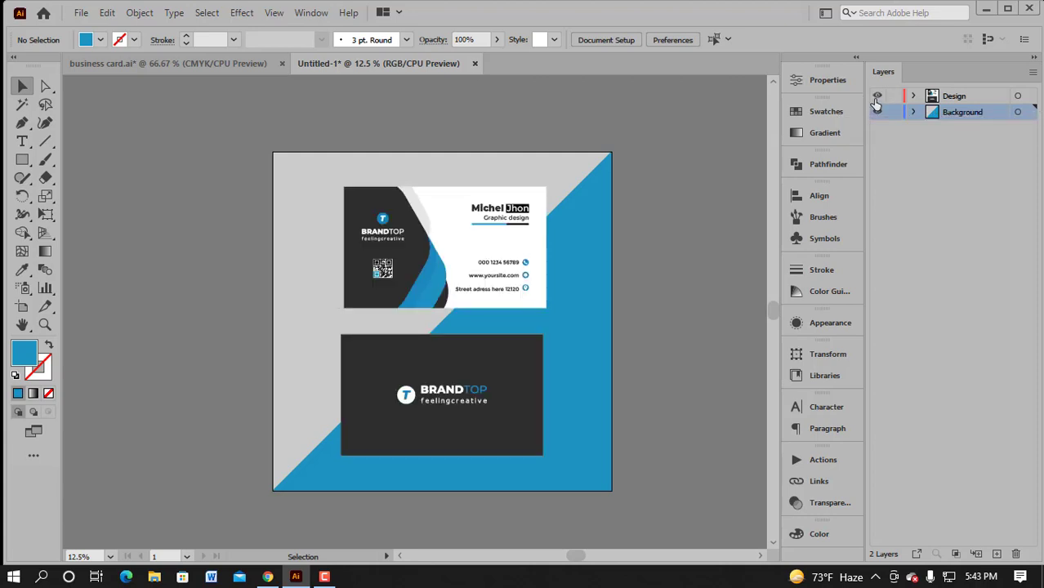
pyautogui.click(876, 98)
pyautogui.click(876, 97)
pyautogui.click(877, 113)
pyautogui.click(876, 113)
pyautogui.hscroll(1, 715, 186)
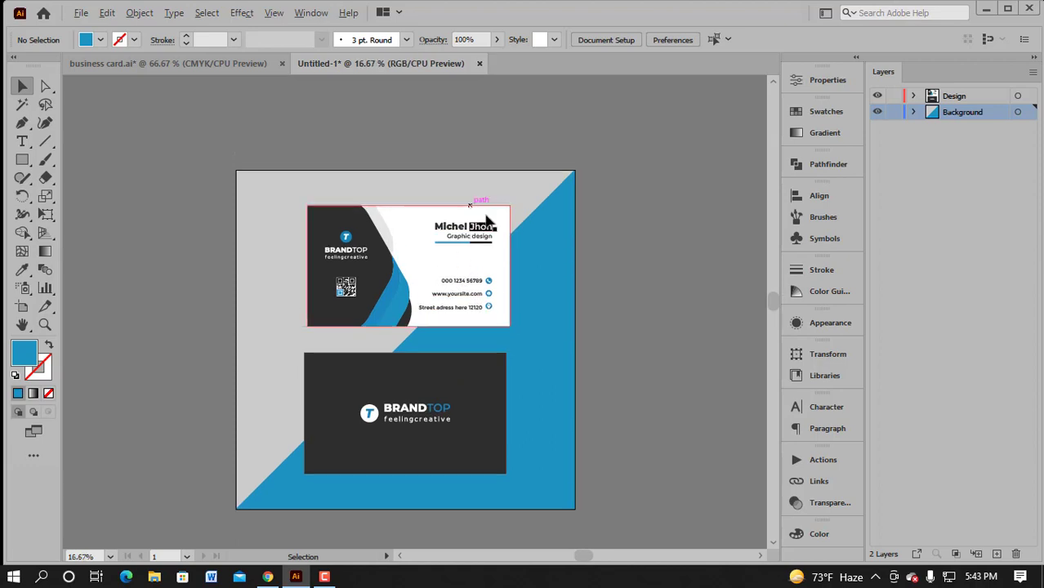
pyautogui.scroll(2, 472, 214)
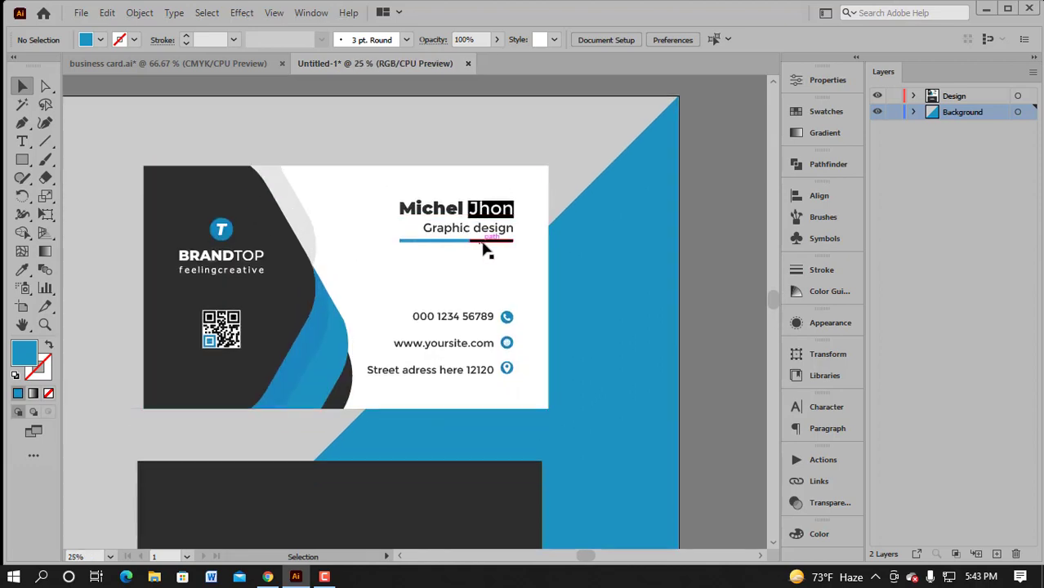
pyautogui.scroll(-3, 504, 214)
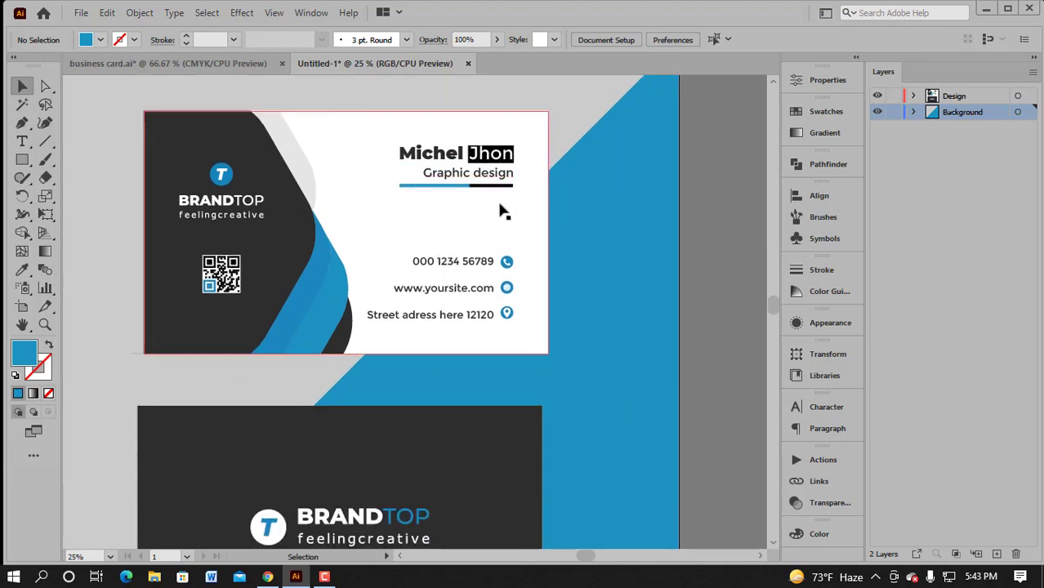
pyautogui.scroll(-3, 492, 202)
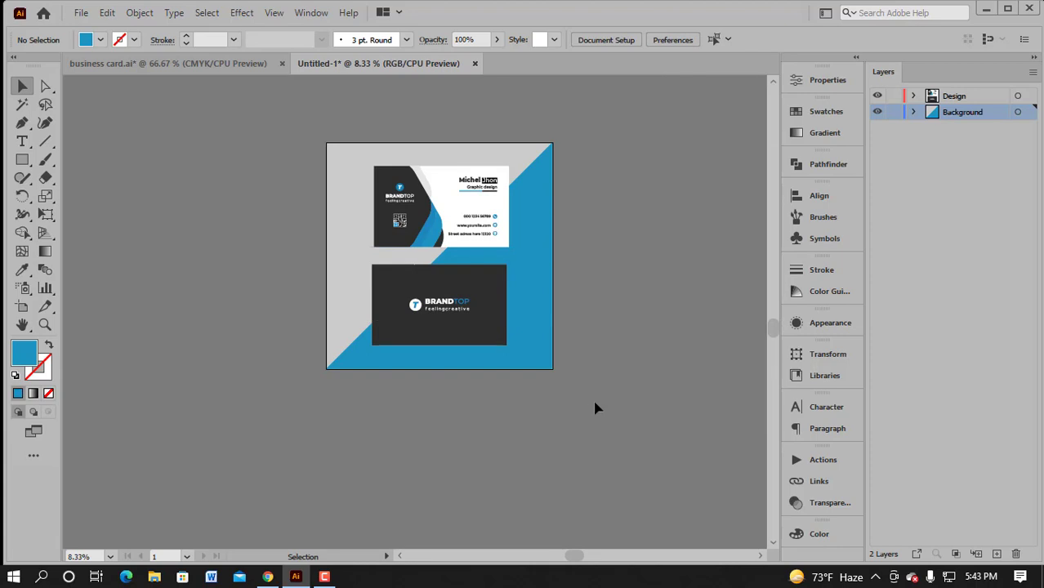
pyautogui.hotkey('ctrl', 'a')
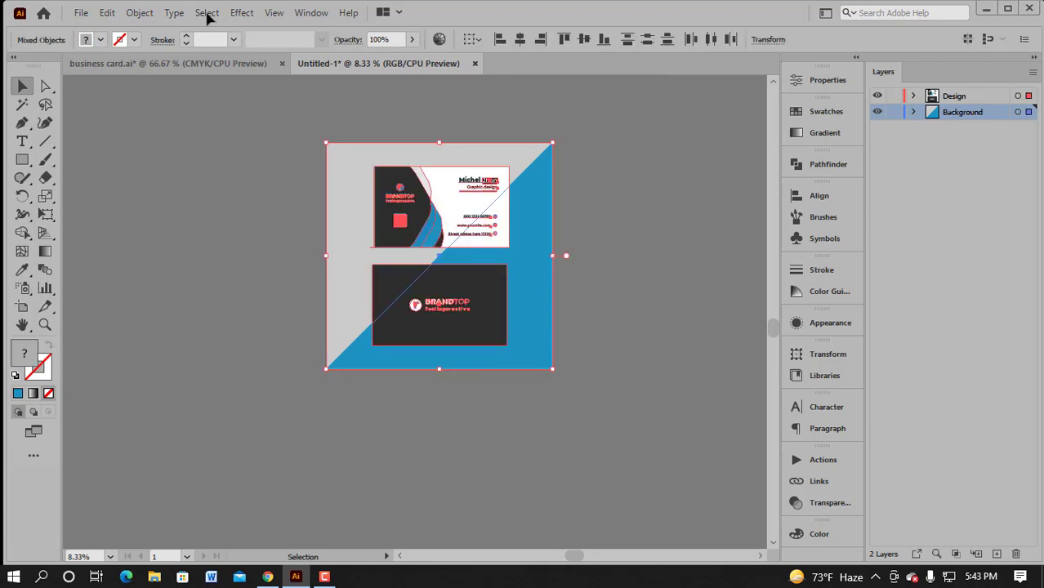
pyautogui.click(140, 13)
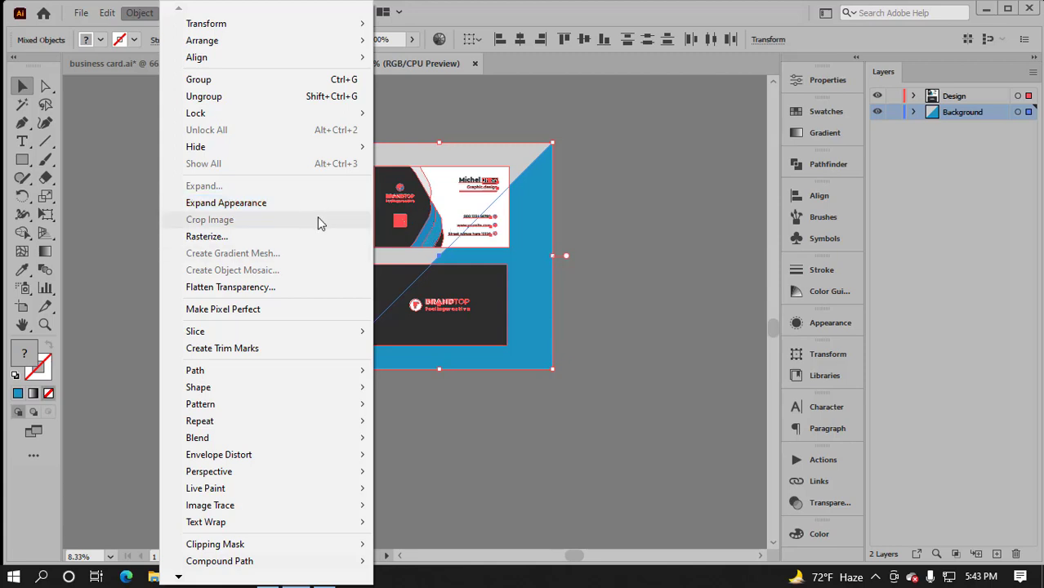
pyautogui.click(632, 172)
pyautogui.click(633, 174)
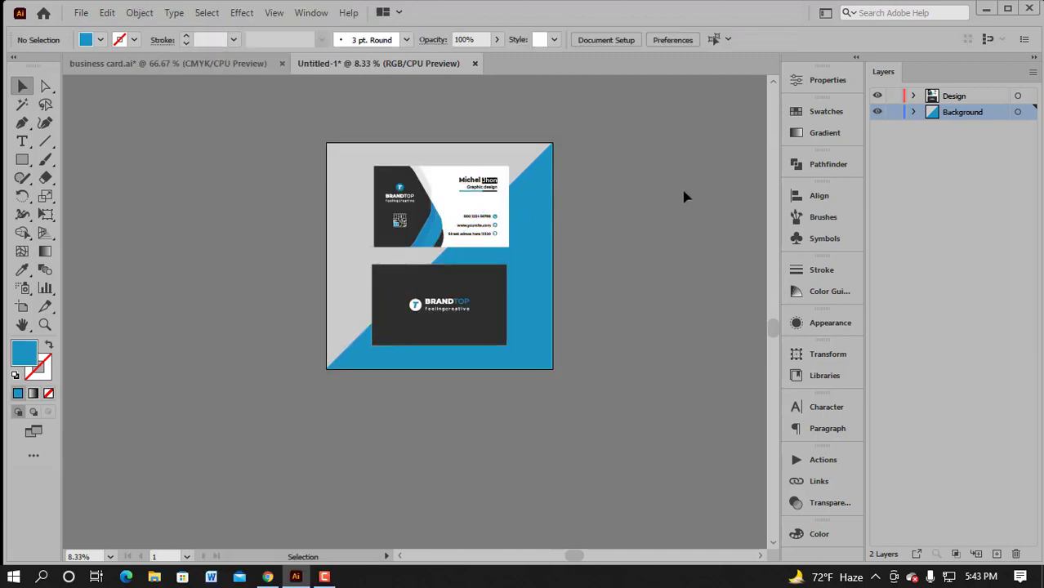
# Step: Select all the artwork and convert its text to outlines
pyautogui.hscroll(3, 642, 175)
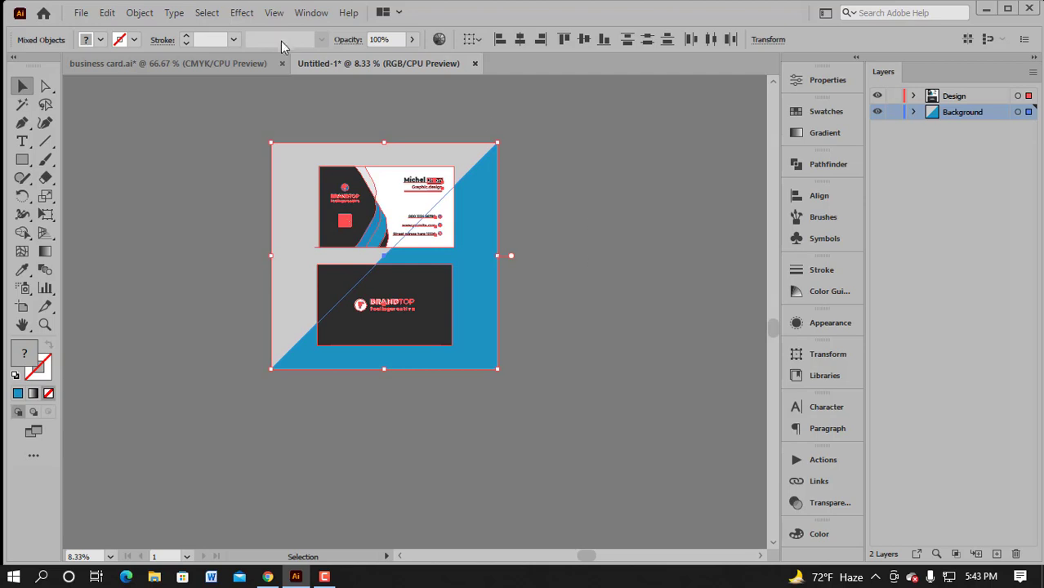
pyautogui.click(180, 15)
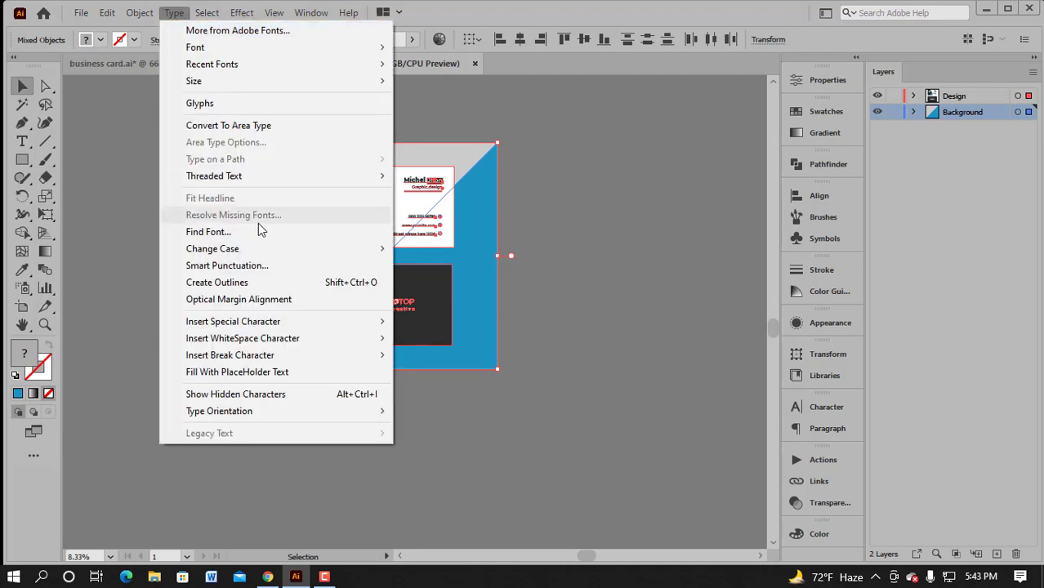
pyautogui.click(263, 282)
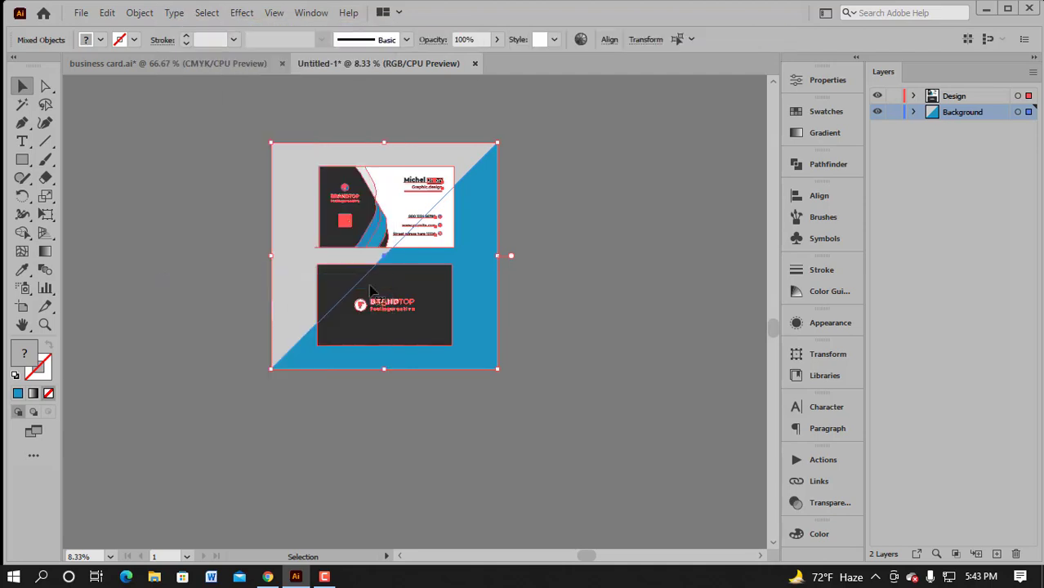
pyautogui.click(593, 209)
pyautogui.scroll(1, 448, 173)
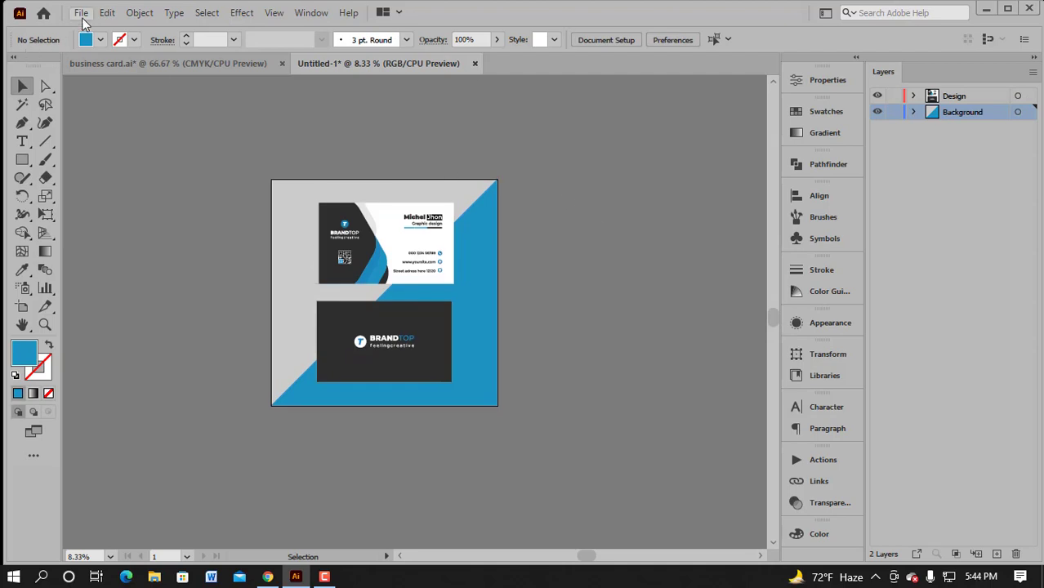
# Step: Start saving a copy of the document and choose the Sutterstock folder on New Volume (F:)
pyautogui.click(81, 12)
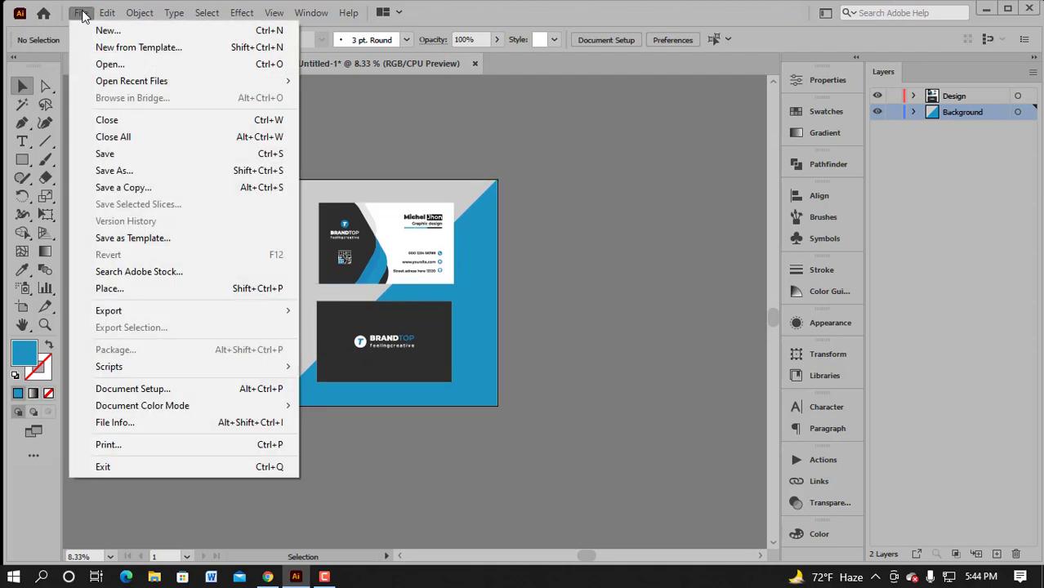
pyautogui.click(147, 187)
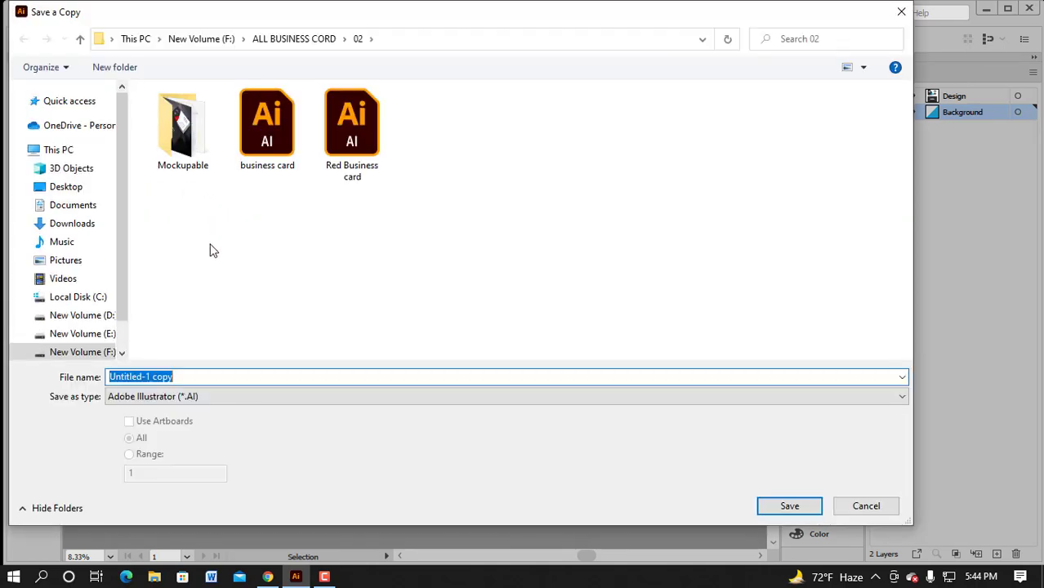
pyautogui.click(74, 352)
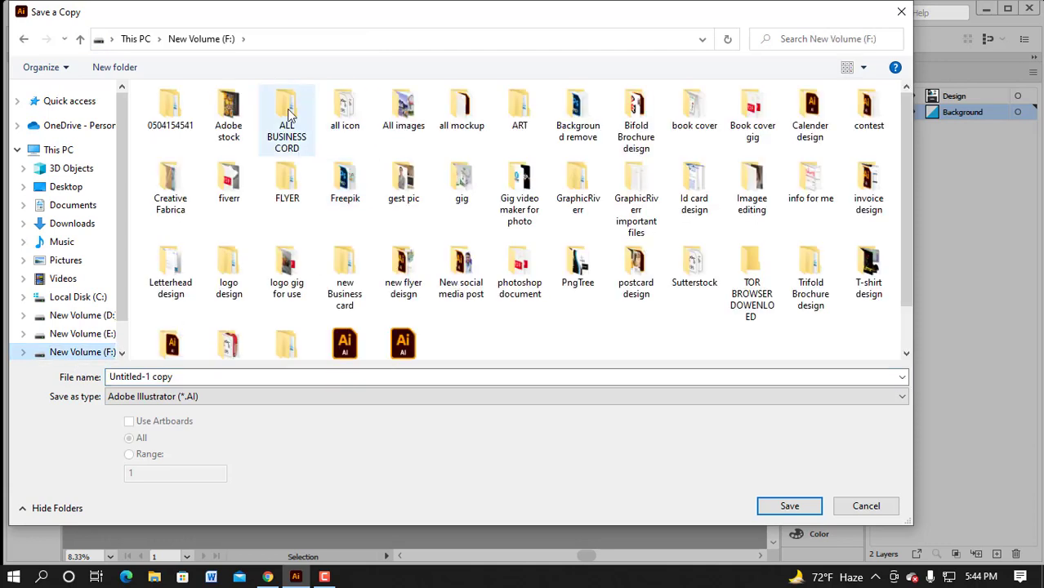
pyautogui.scroll(-1, 482, 163)
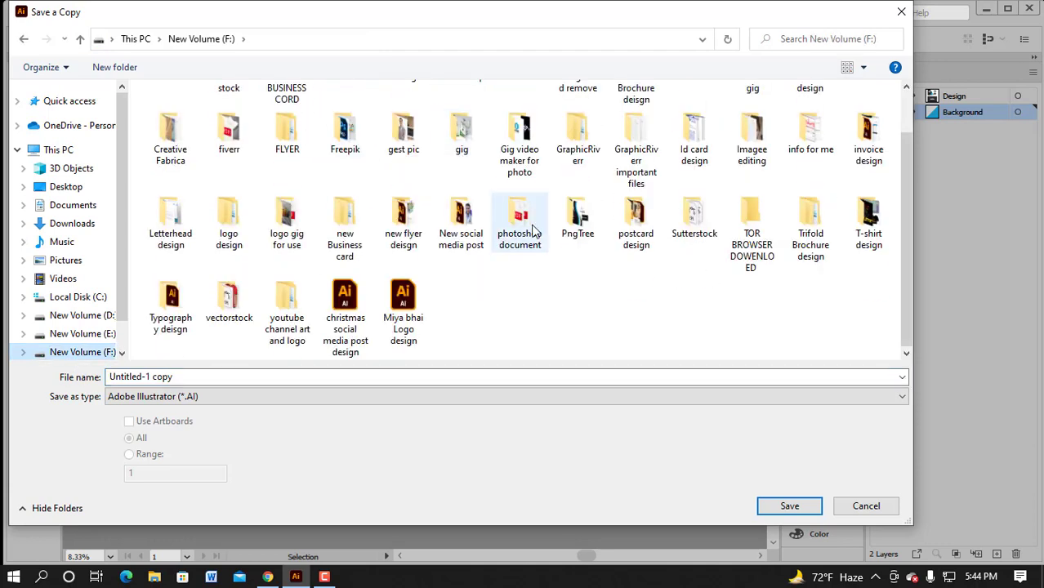
pyautogui.click(697, 221)
pyautogui.doubleClick(696, 221)
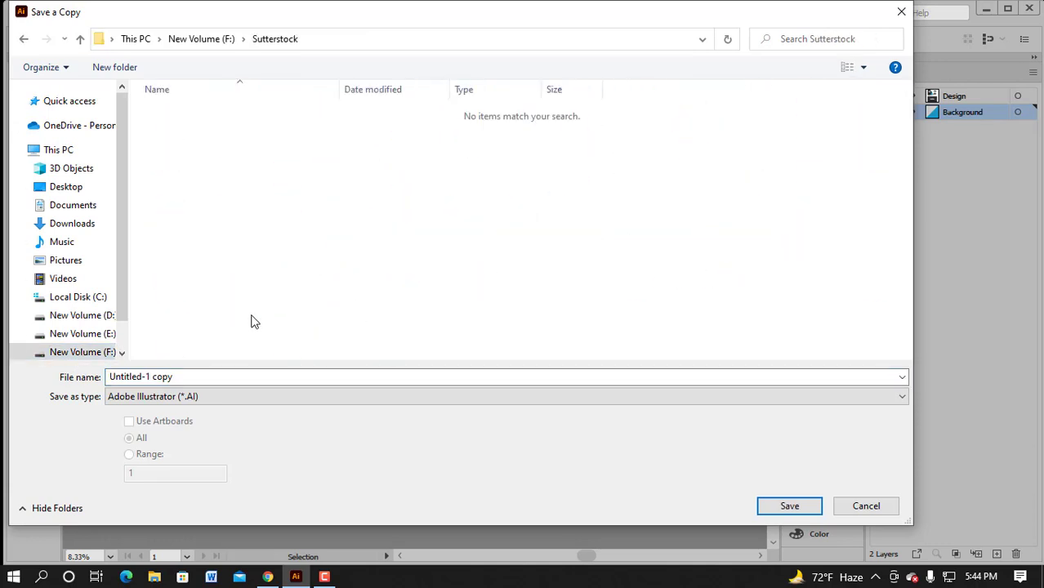
# Step: Name the copy "Business card Template 02" and save it in the Illustrator EPS format
pyautogui.click(209, 377)
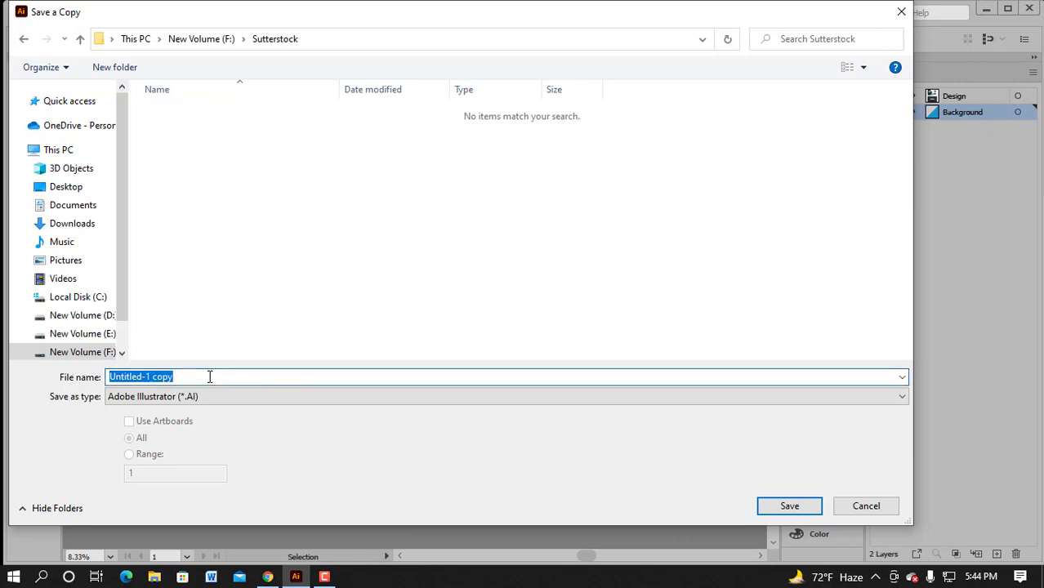
pyautogui.write('Business')
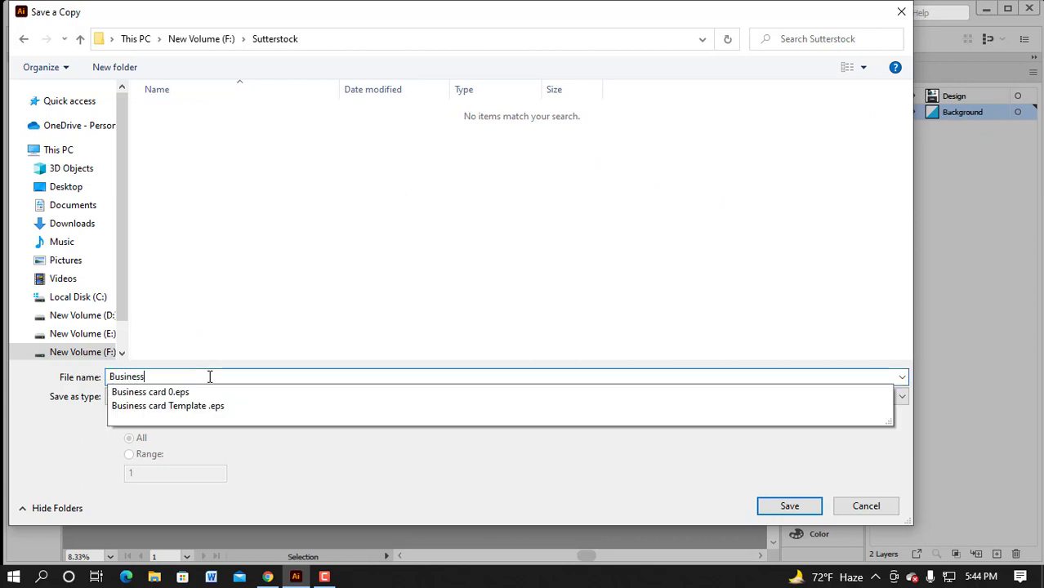
pyautogui.write(' card T')
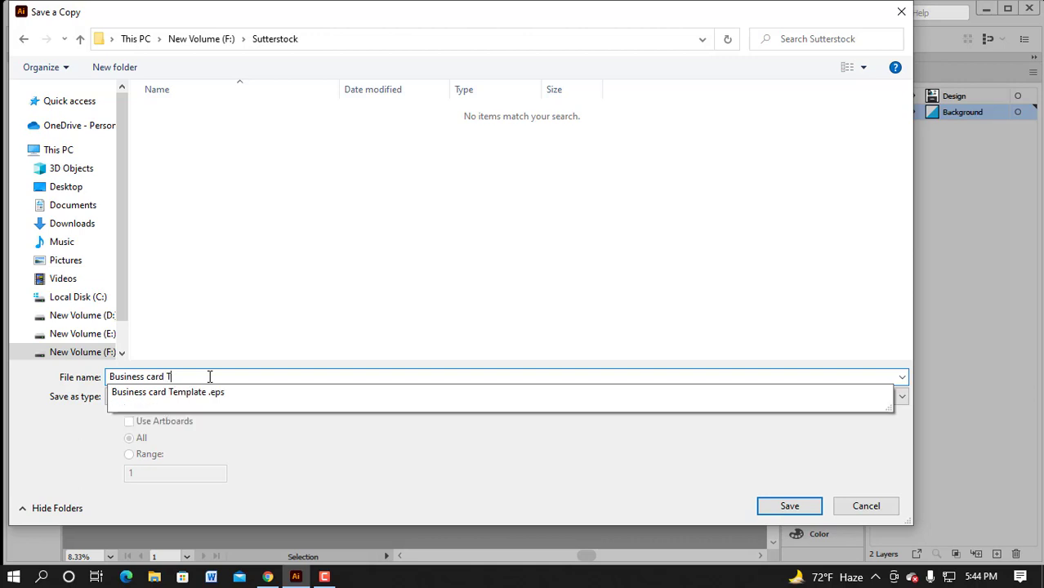
pyautogui.write('emplate 0')
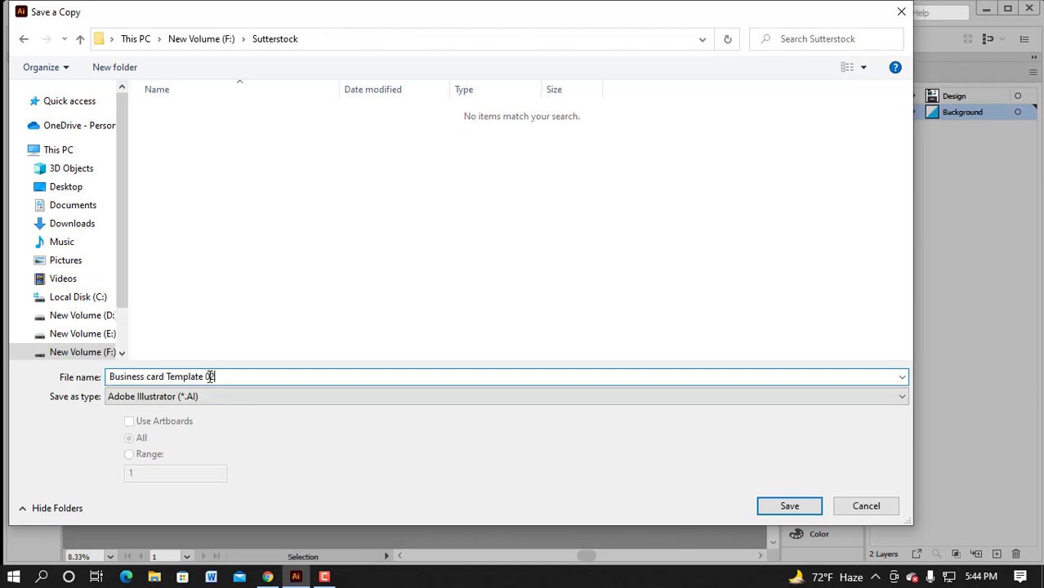
pyautogui.write('2')
pyautogui.click(901, 396)
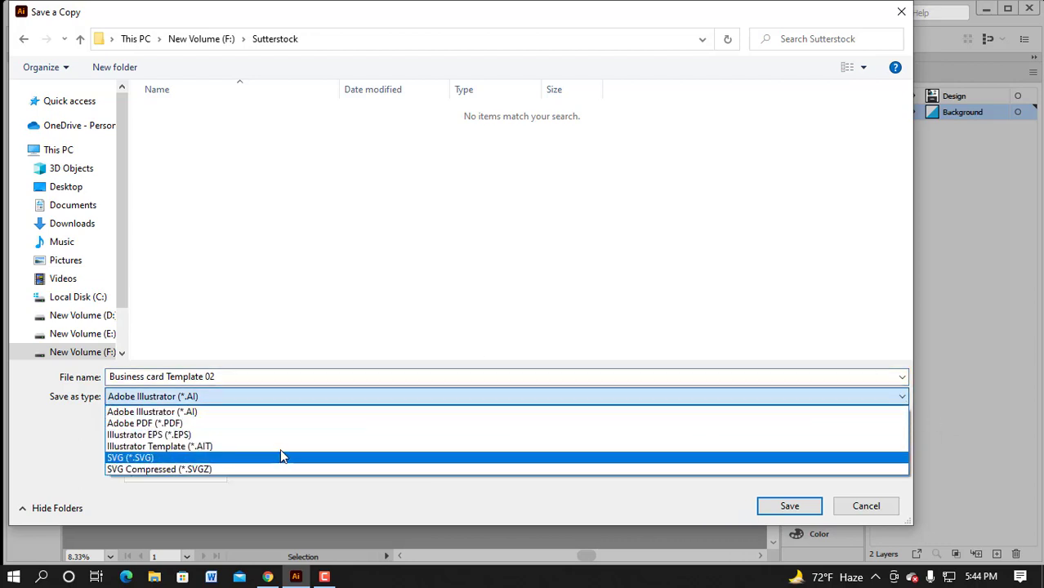
pyautogui.click(197, 437)
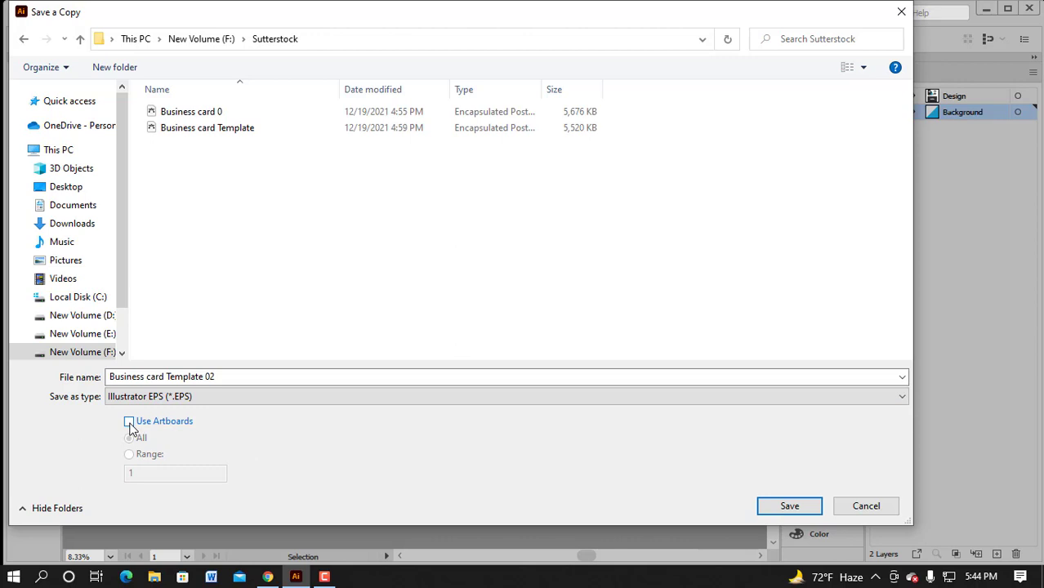
pyautogui.click(786, 508)
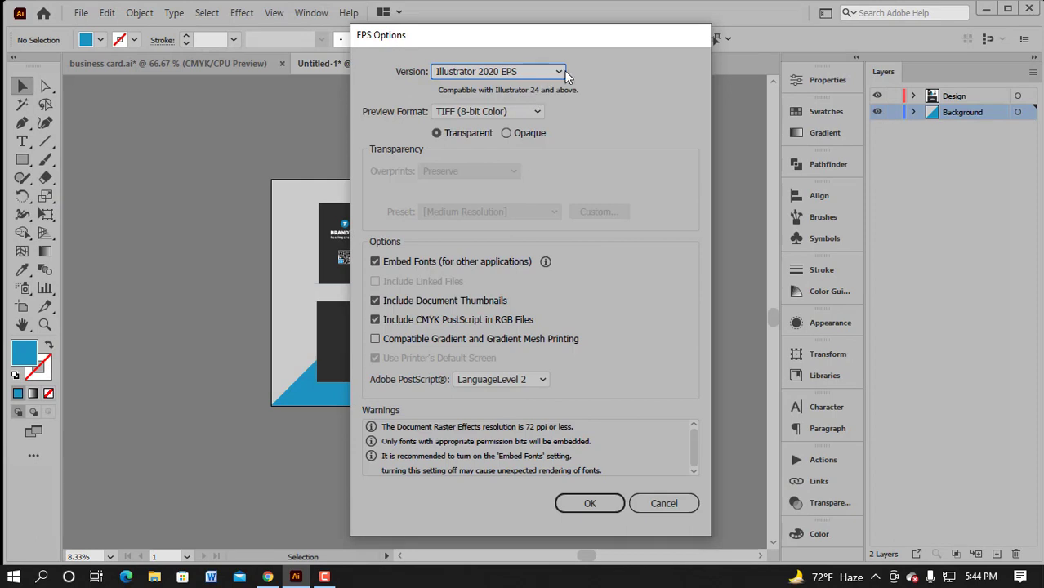
# Step: Set the EPS version to Illustrator 10 EPS and finish saving, accepting the older format
pyautogui.click(558, 72)
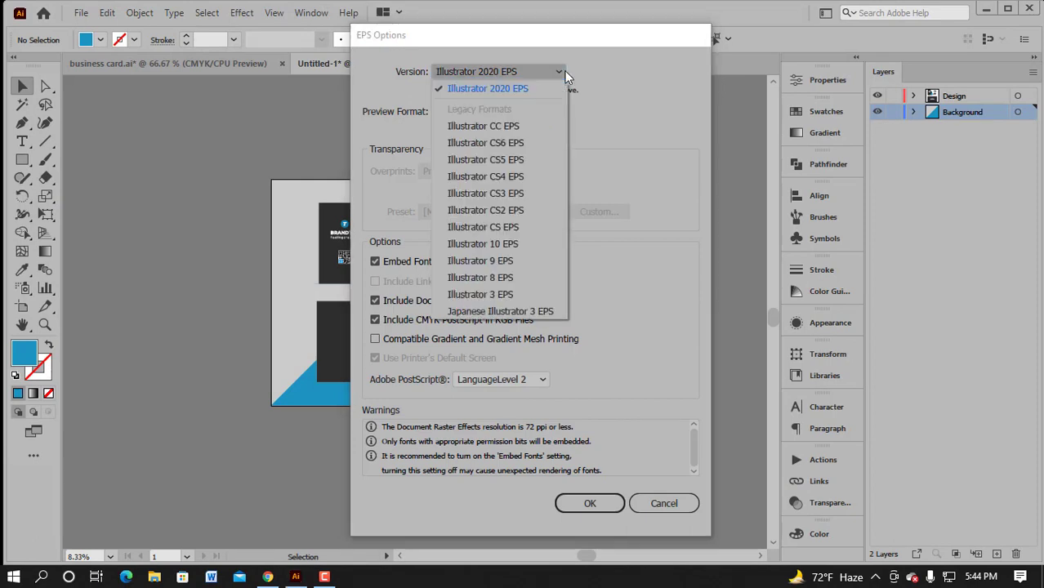
pyautogui.click(520, 243)
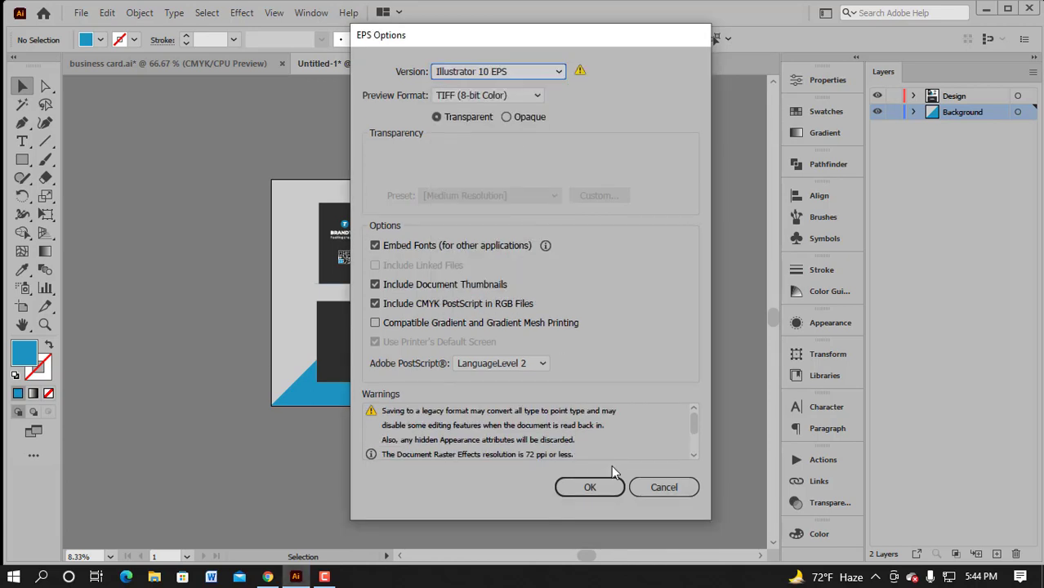
pyautogui.click(586, 486)
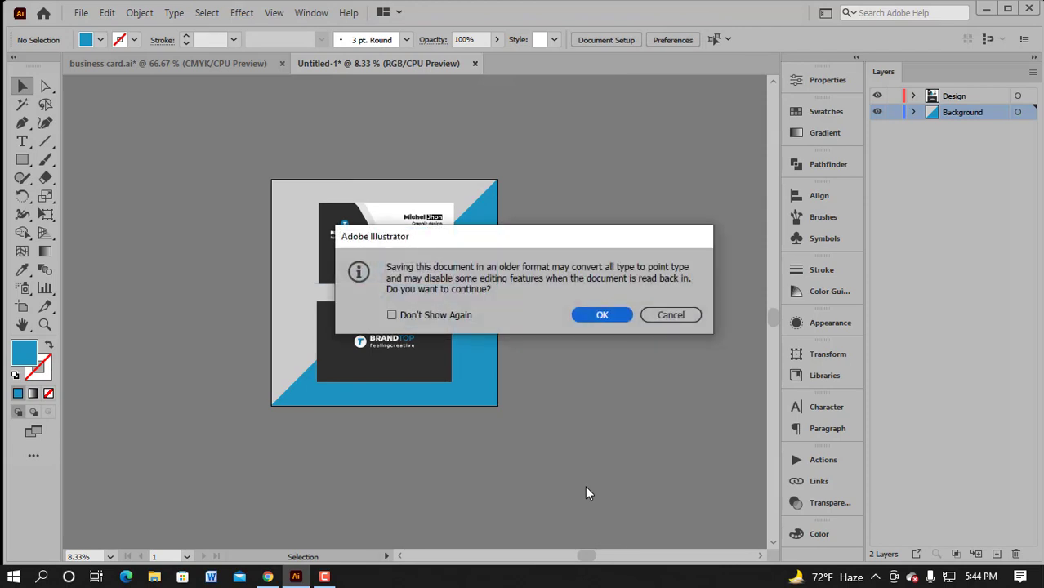
pyautogui.click(601, 314)
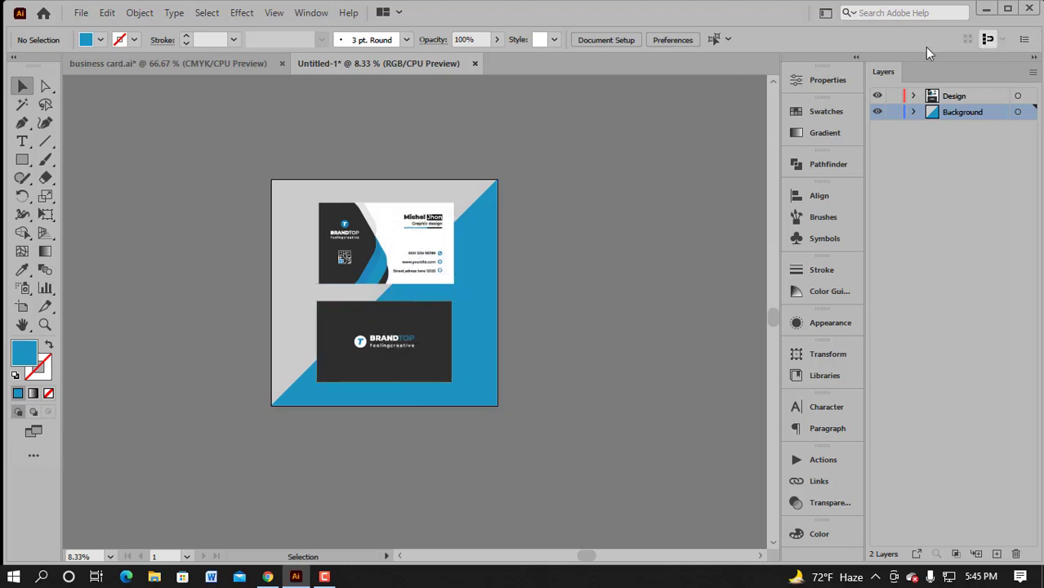
# Step: Refresh the desktop, switch to Chrome and reload the Vecteezy contributor upload page
pyautogui.click(986, 9)
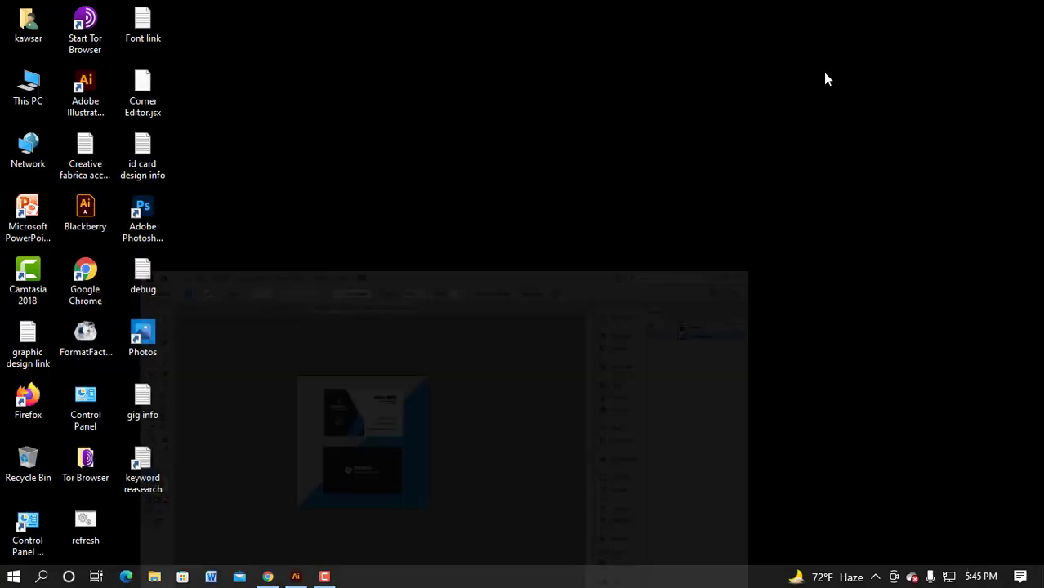
pyautogui.rightClick(781, 91)
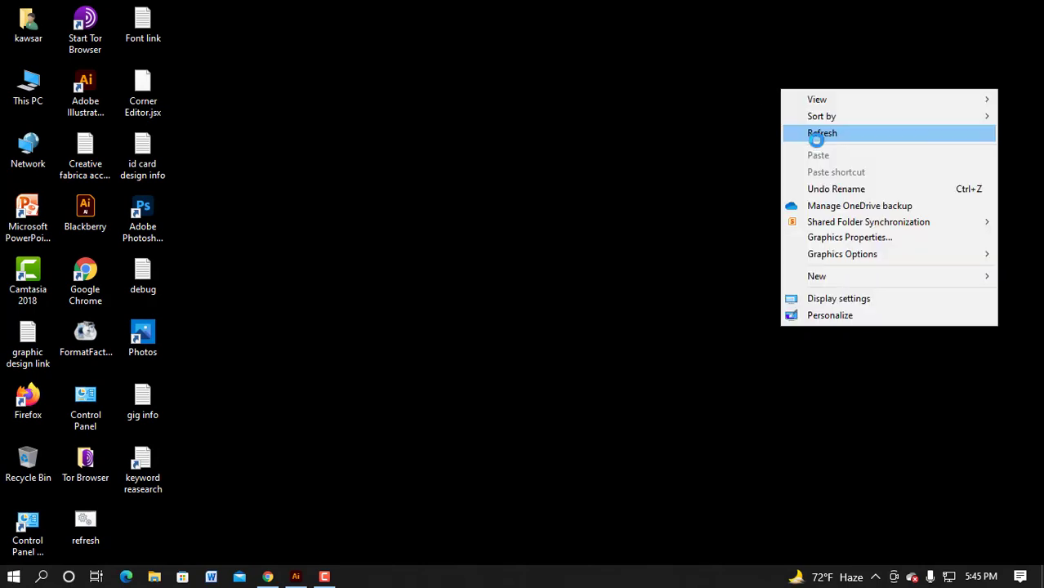
pyautogui.click(819, 134)
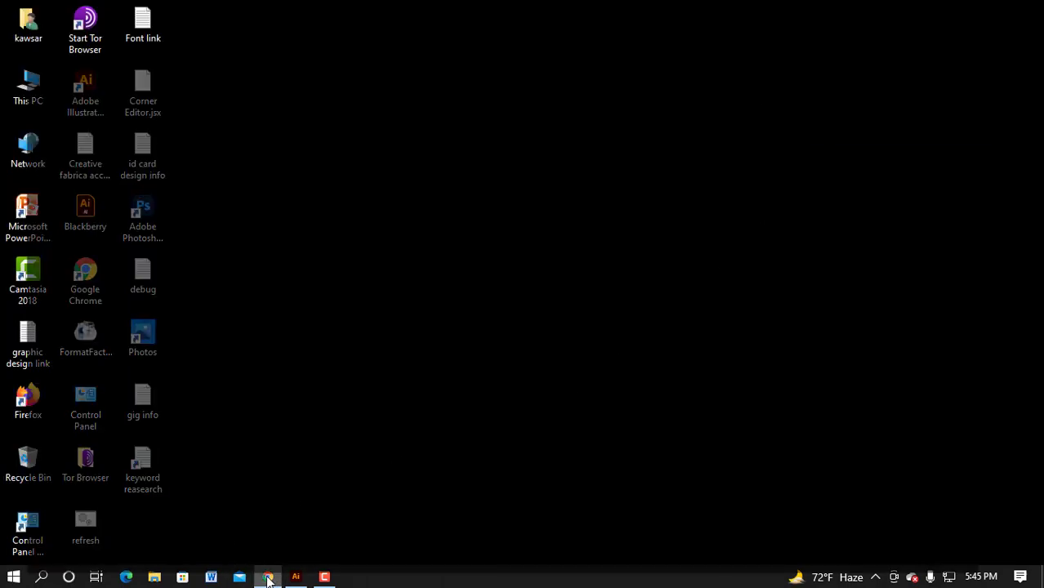
pyautogui.click(268, 577)
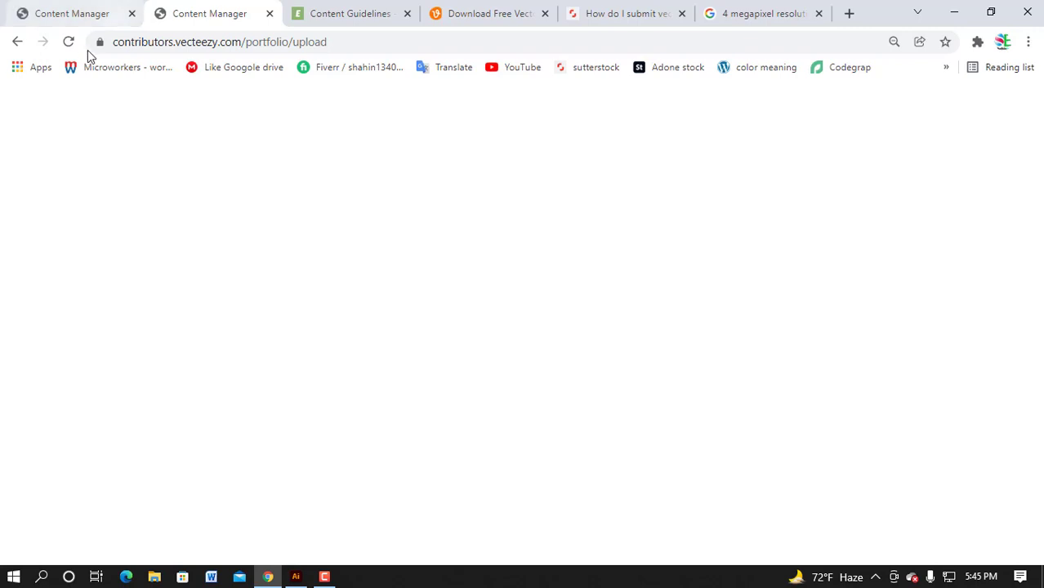
pyautogui.click(68, 43)
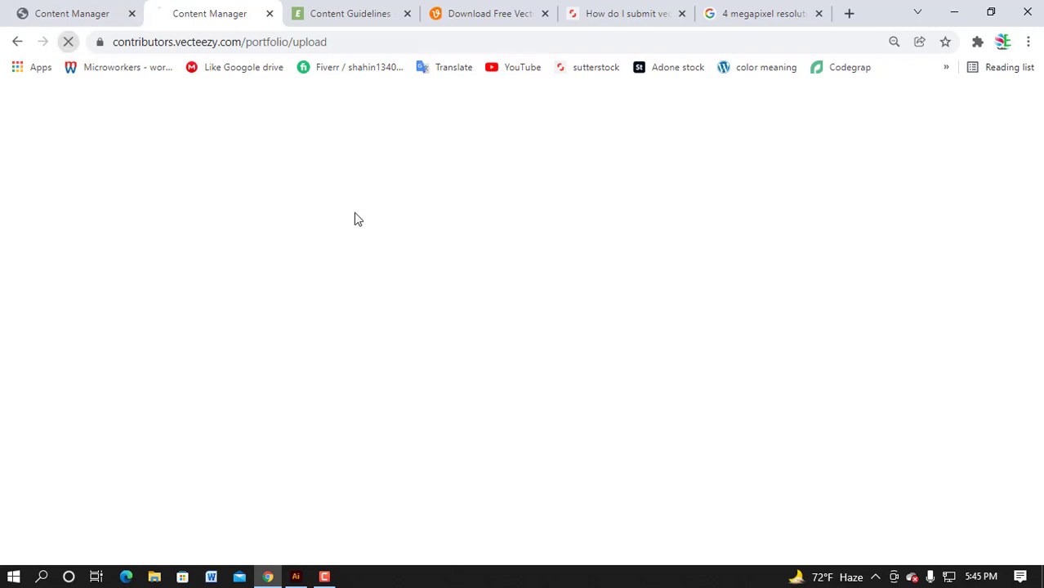
pyautogui.click(325, 577)
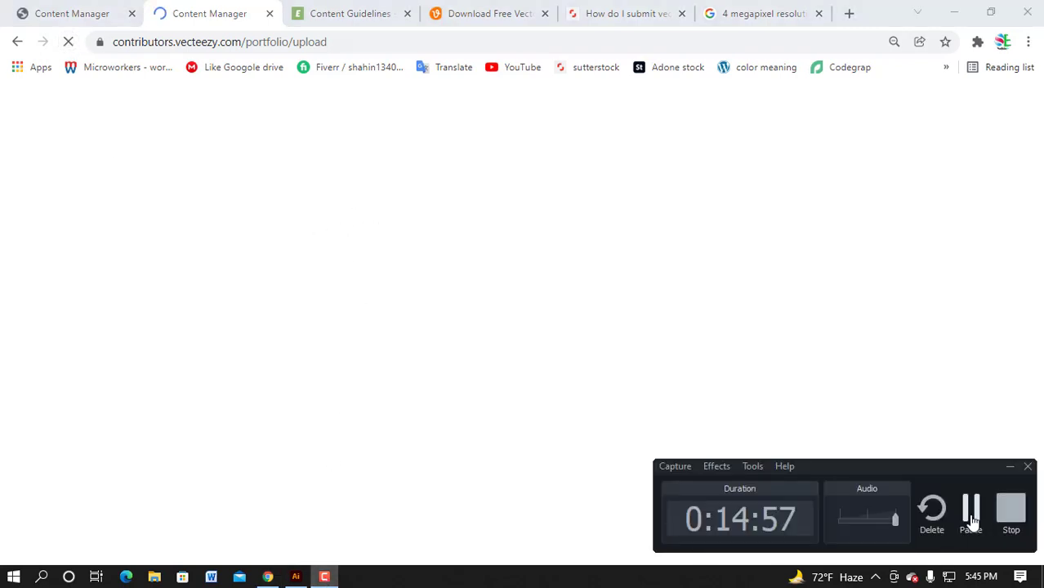
# Step: Upload the file "Business card Template 02" from the Sutterstock folder to the Vecteezy web upload
pyautogui.click(970, 521)
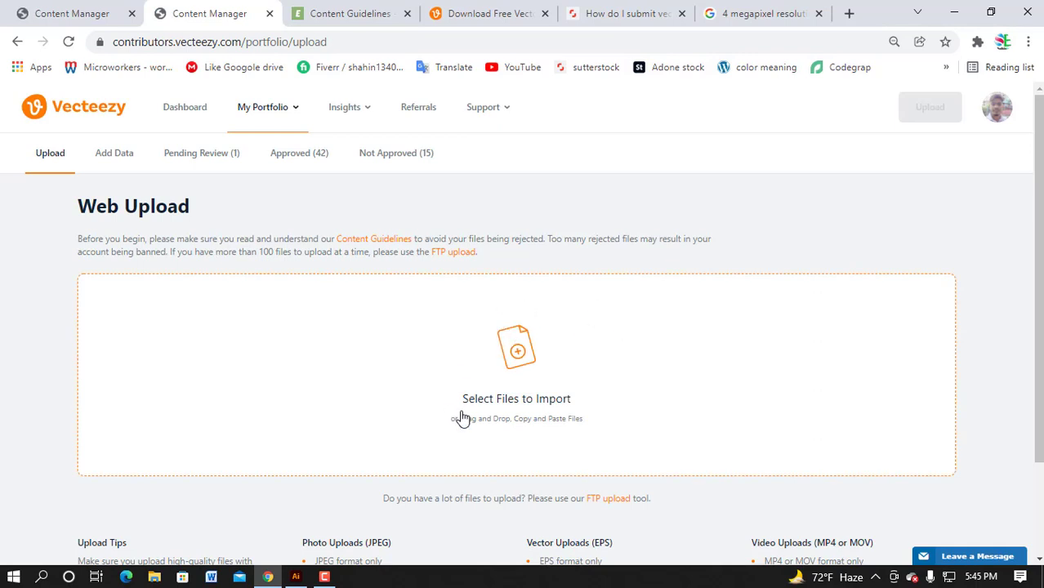
pyautogui.click(519, 362)
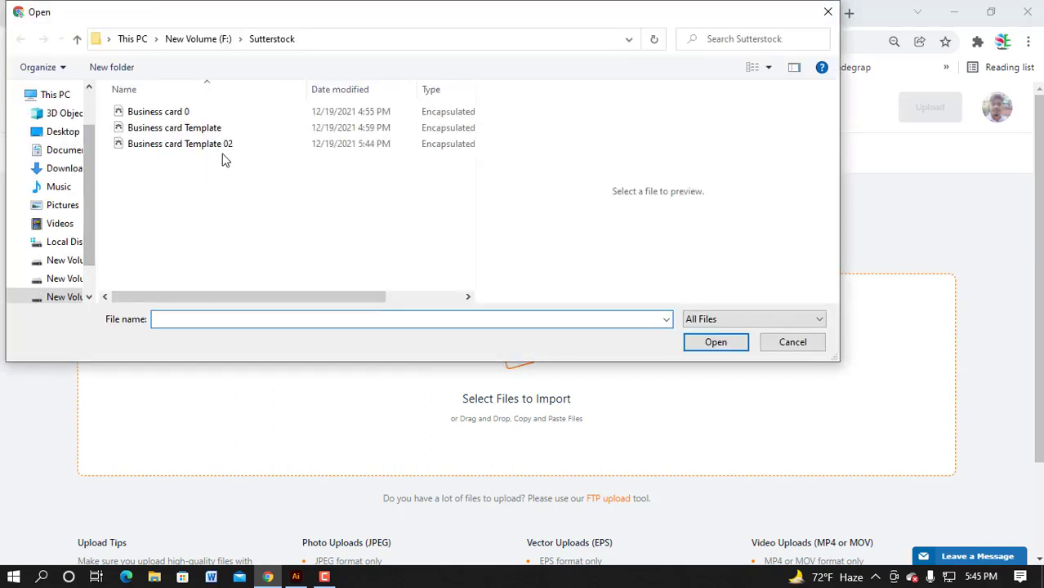
pyautogui.click(238, 148)
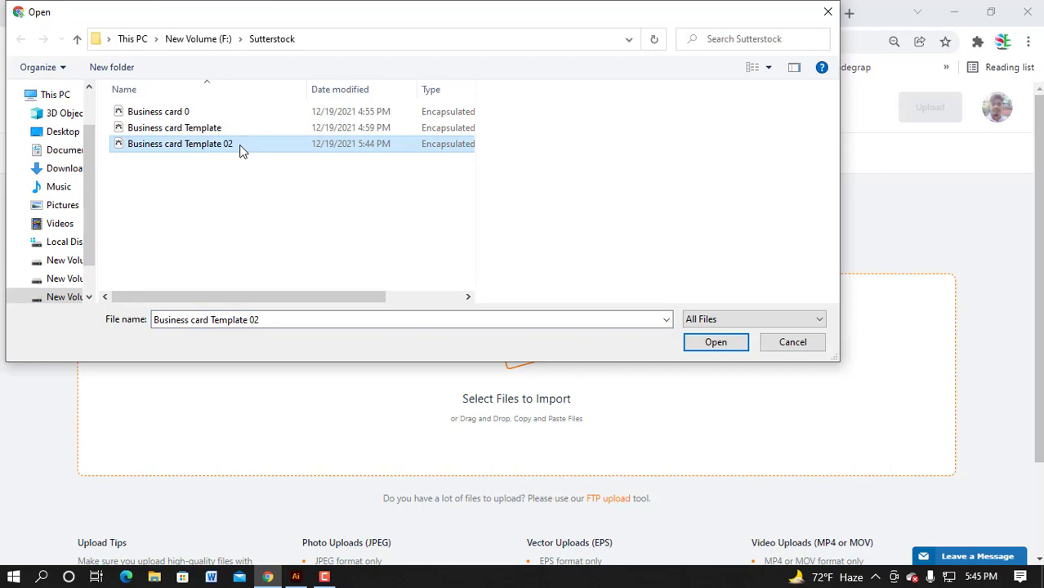
pyautogui.click(716, 343)
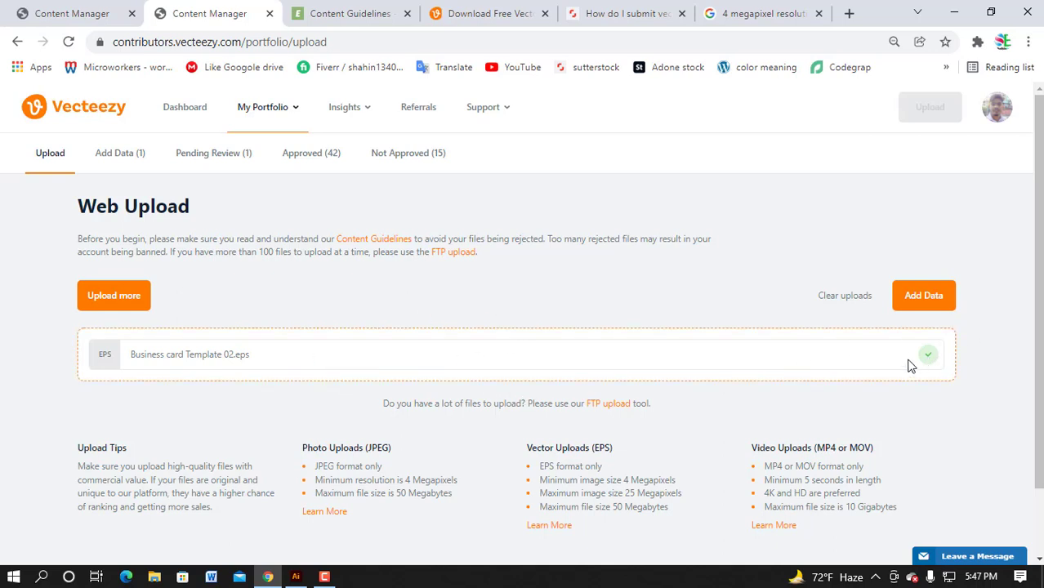
# Step: Go to adding data for the uploaded file, select its business card thumbnail and set the license to Free
pyautogui.click(921, 302)
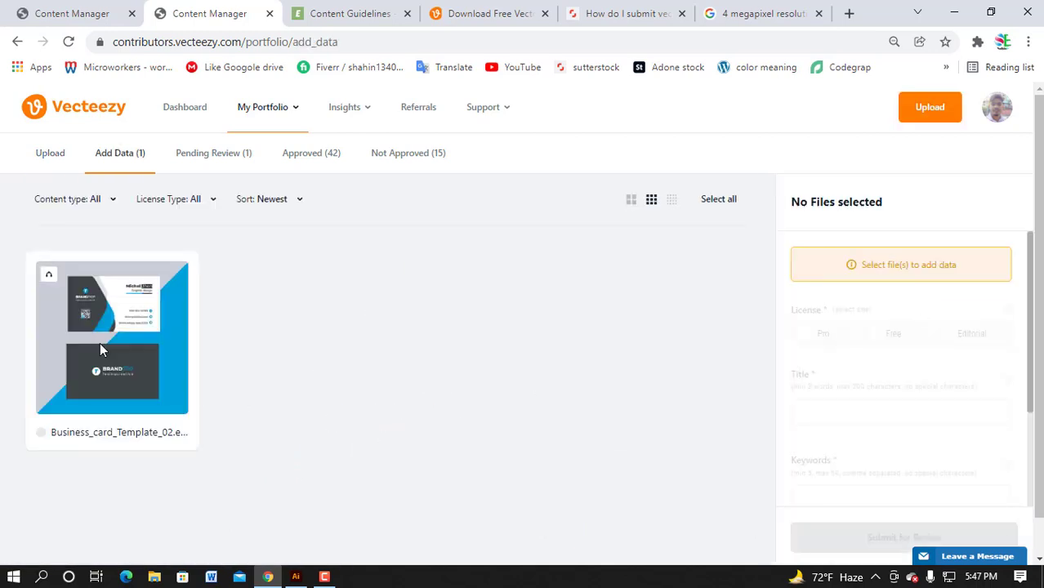
pyautogui.click(101, 343)
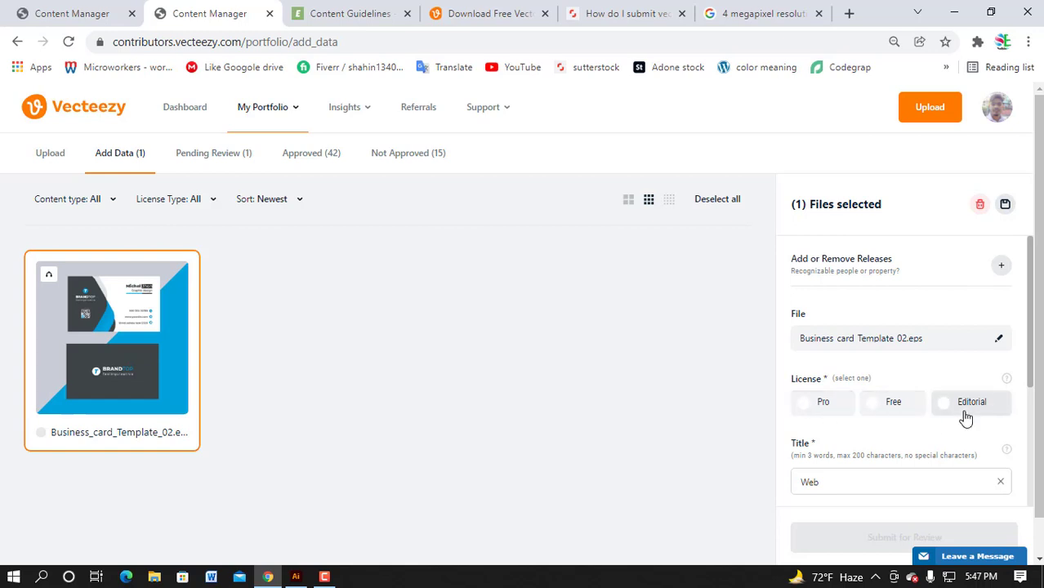
pyautogui.scroll(-1, 939, 404)
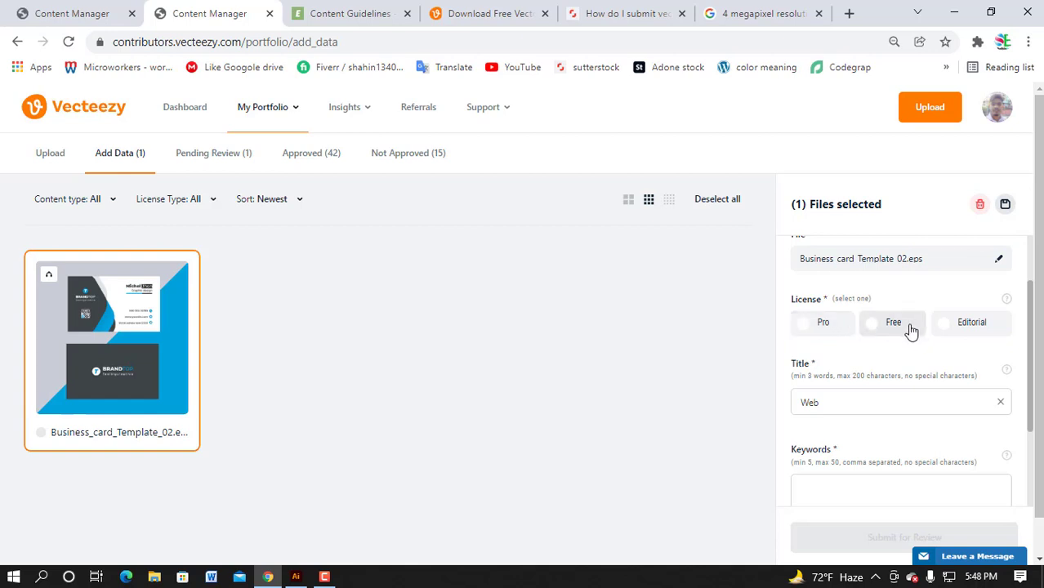
pyautogui.click(870, 332)
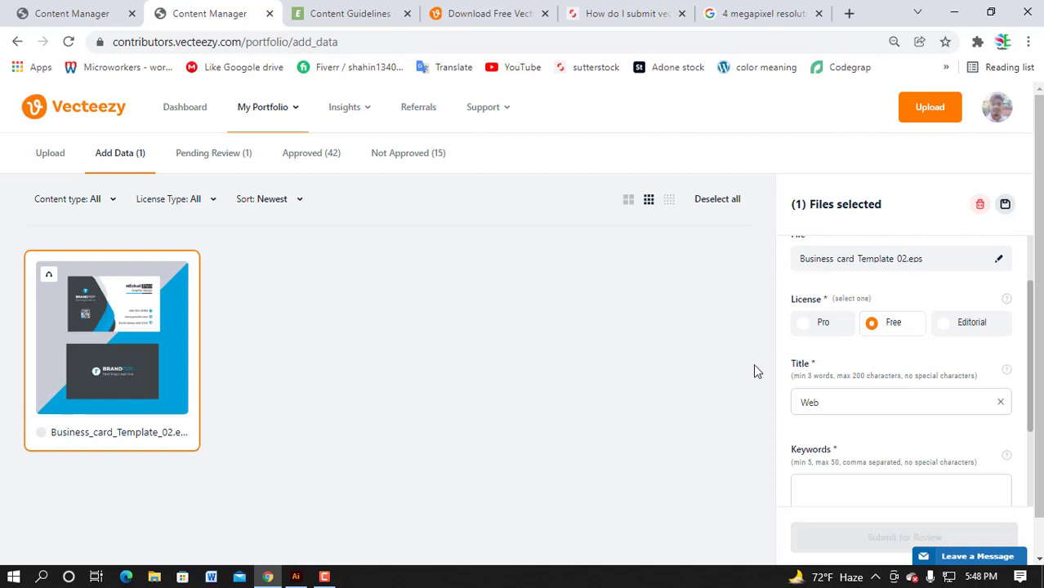
# Step: Replace the selected file's title with "Business card"
pyautogui.click(841, 405)
pyautogui.moveTo(841, 405); pyautogui.dragTo(769, 416)
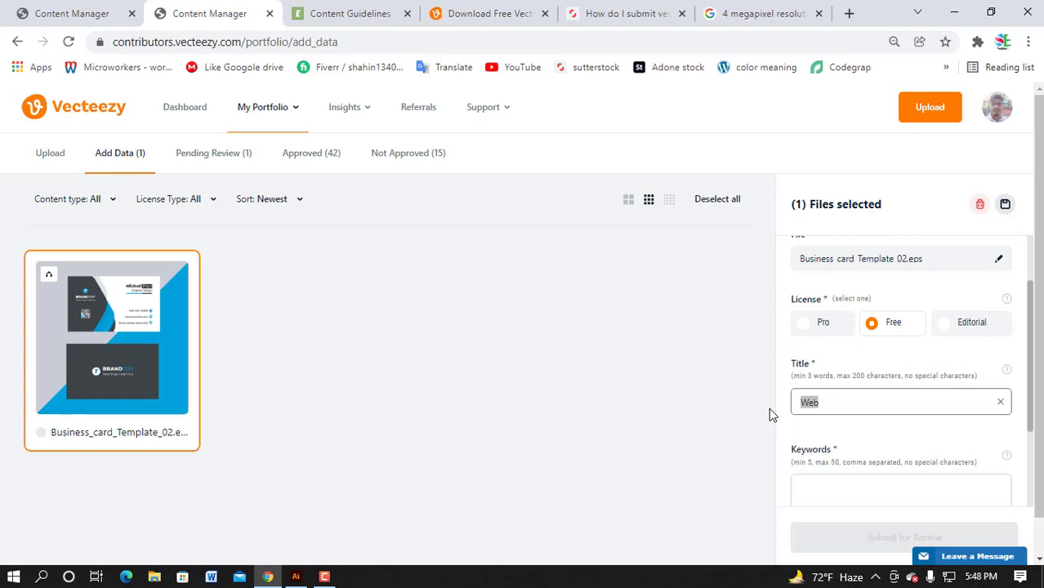
pyautogui.write('Busine')
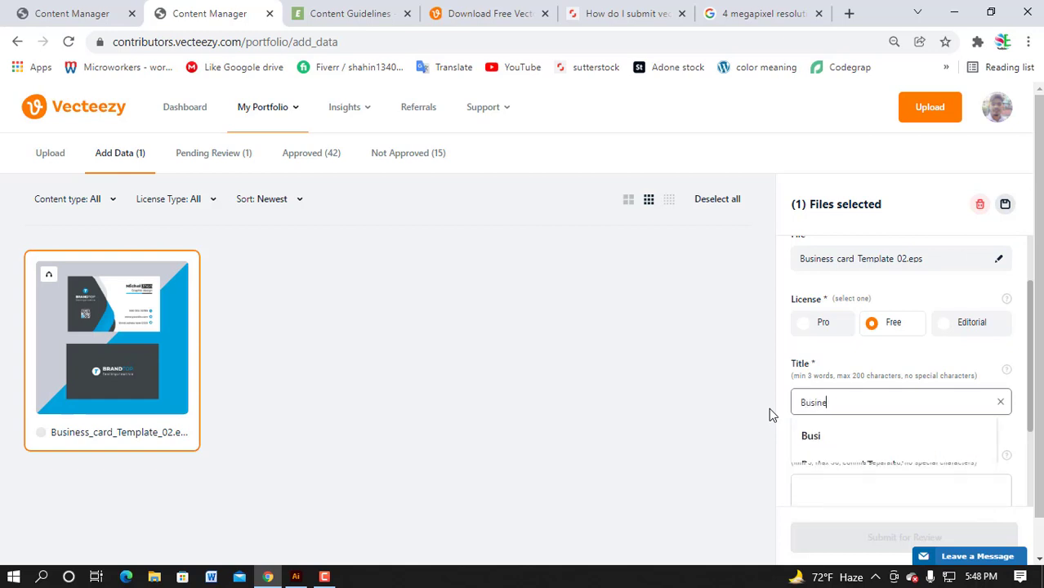
pyautogui.write('ss card')
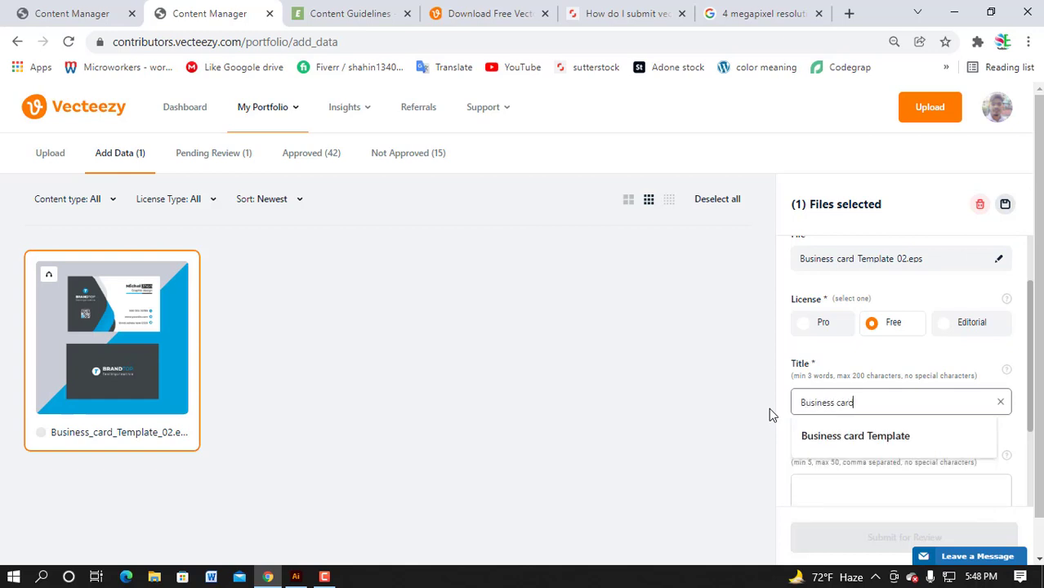
pyautogui.click(626, 407)
# Step: Add keywords black, blue, both side design, business card, creative, designer, flyer, graphic, green, landscape, logo, magazine, modern design, official, print, professional, simple, standard, web, white
pyautogui.scroll(-2, 888, 417)
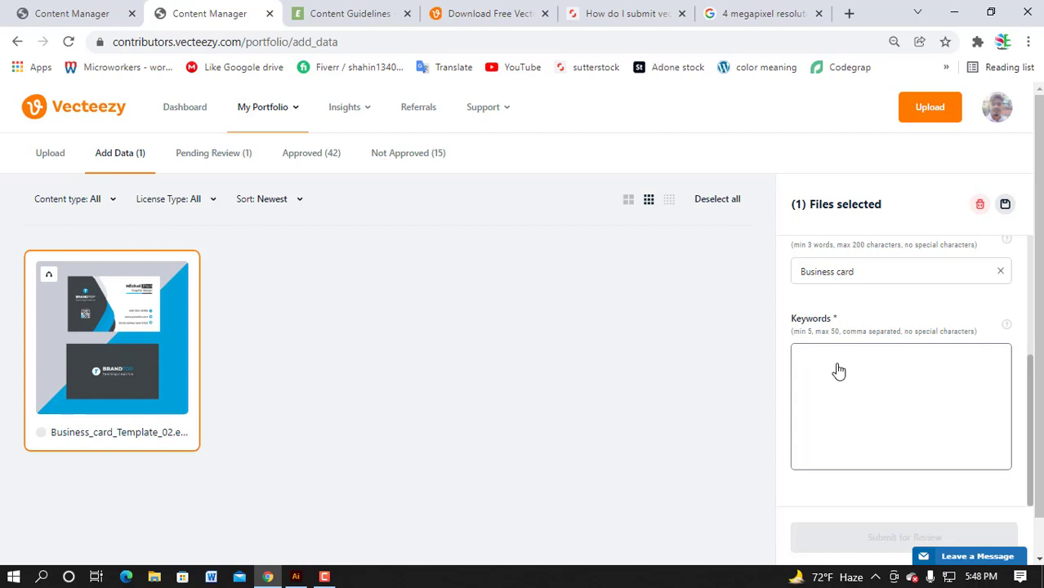
pyautogui.write('black, blue, both side design, business card, creative, designer, flyer, graphic, green, landscape, logo, magazine, modern design, official, print, professional, simple, standard, web, white')
pyautogui.scroll(-1, 894, 401)
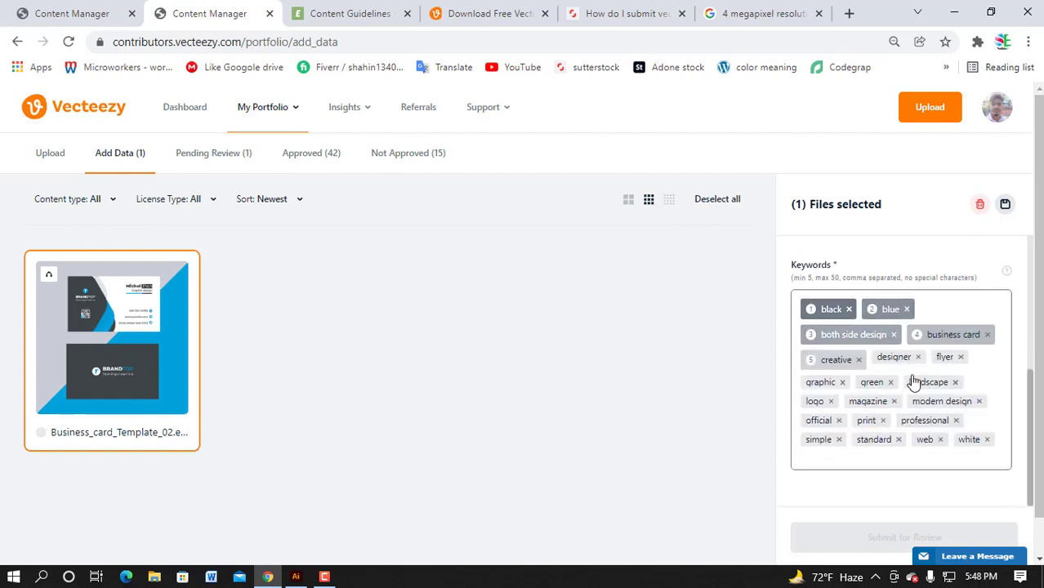
pyautogui.scroll(-1, 817, 408)
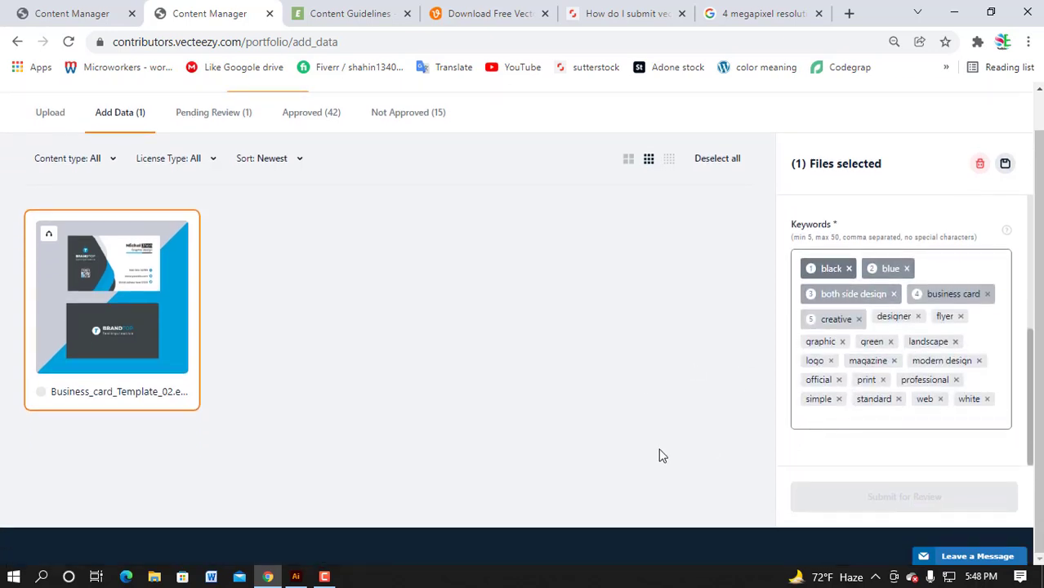
pyautogui.scroll(1, 631, 429)
pyautogui.scroll(2, 857, 364)
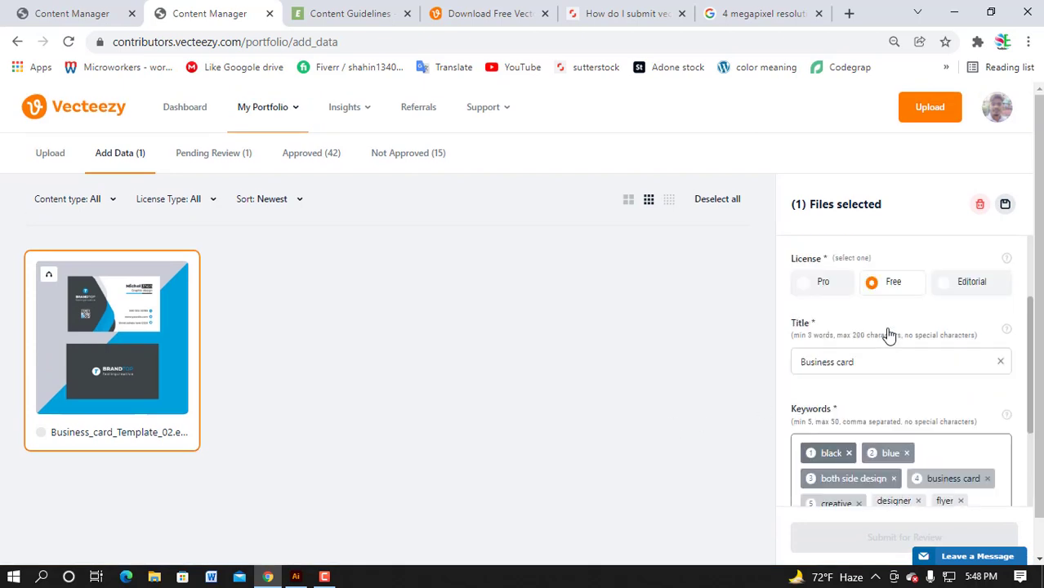
pyautogui.scroll(2, 888, 324)
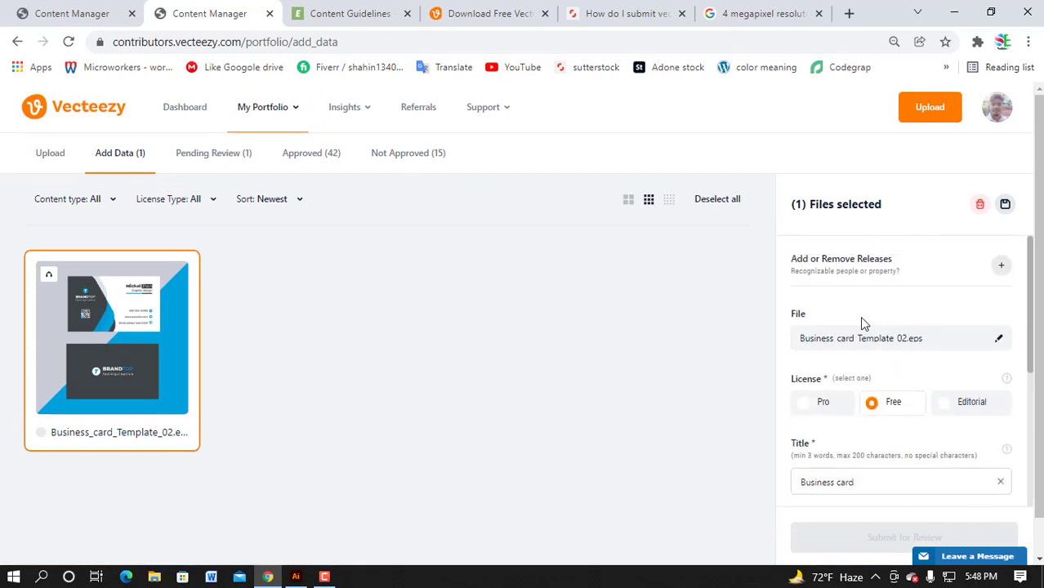
# Step: Extend the title to "Business card Template Design", using the suggested "Business card Template" as its base
pyautogui.scroll(-1, 859, 324)
pyautogui.click(859, 401)
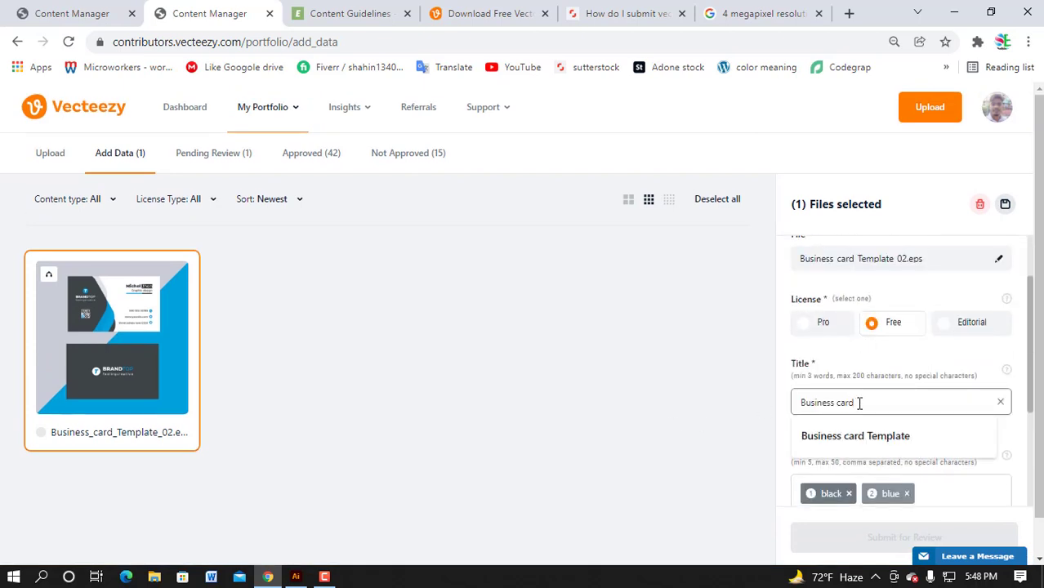
pyautogui.click(902, 439)
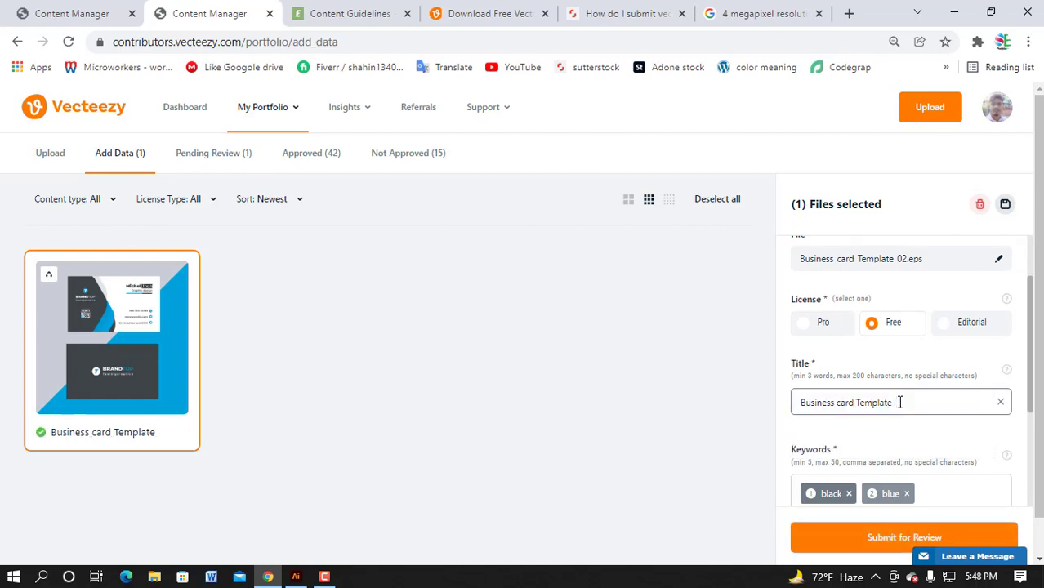
pyautogui.write('Design')
pyautogui.click(679, 438)
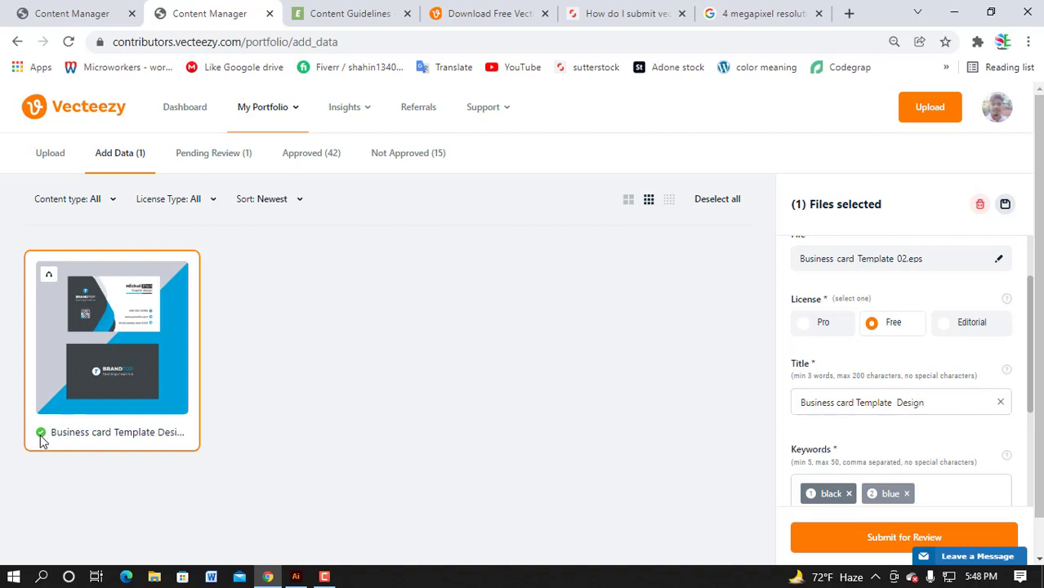
# Step: Check the entered keywords, license and title, submit the business card file for review and dismiss the confirmation
pyautogui.scroll(-1, 396, 423)
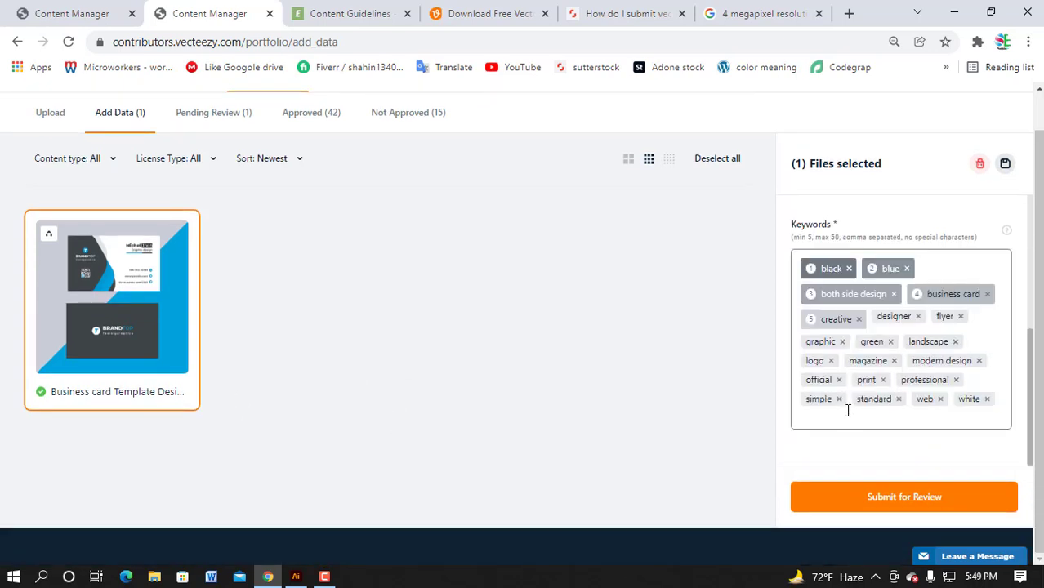
pyautogui.scroll(3, 846, 410)
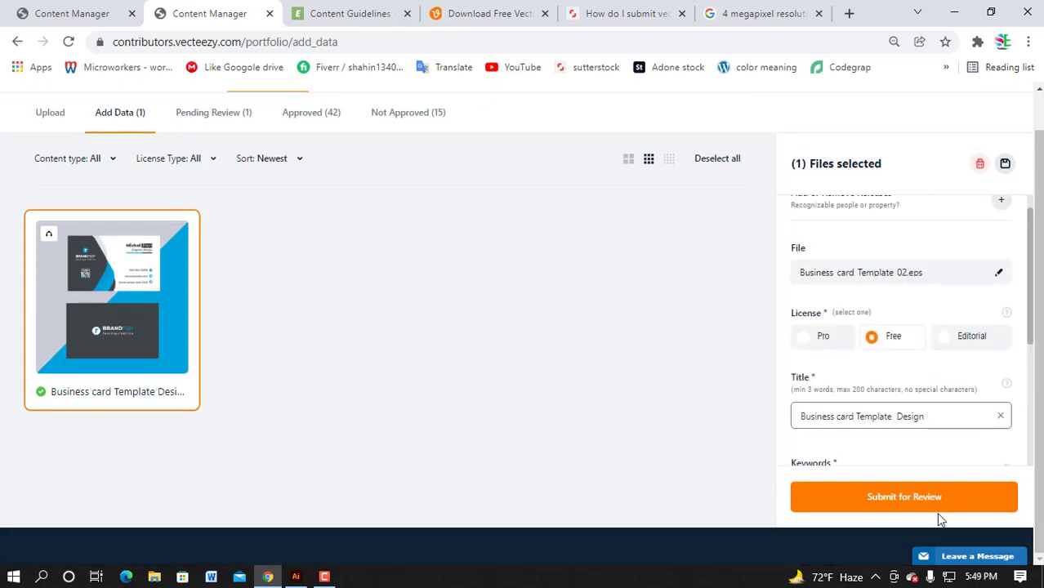
pyautogui.click(891, 503)
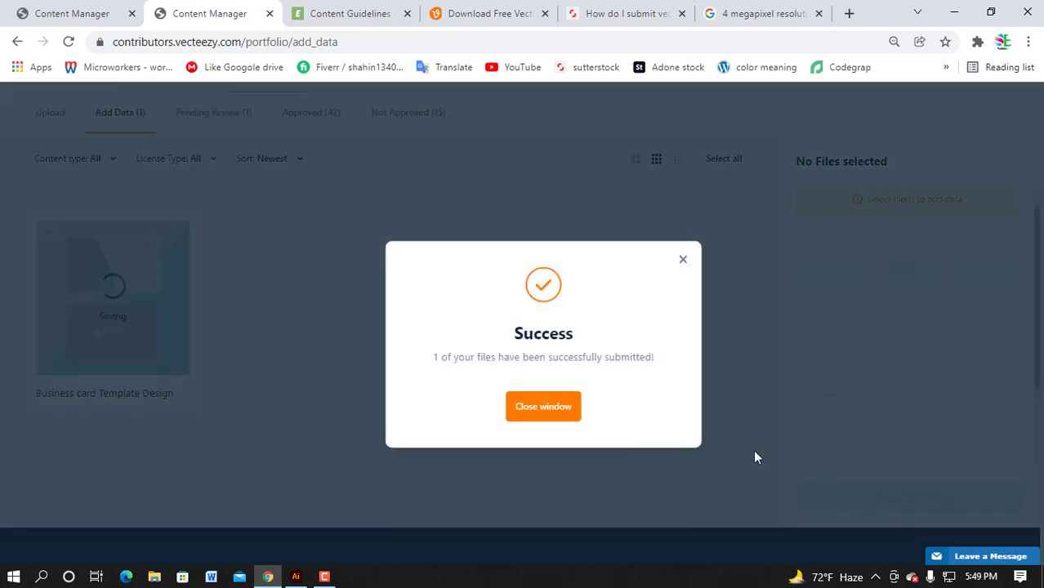
pyautogui.click(683, 261)
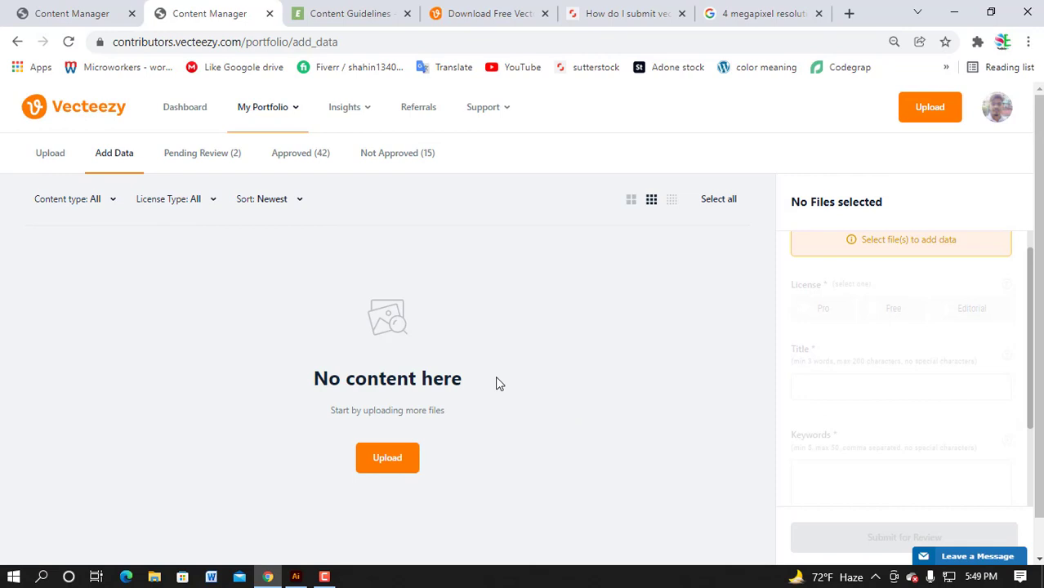
pyautogui.scroll(-1, 496, 377)
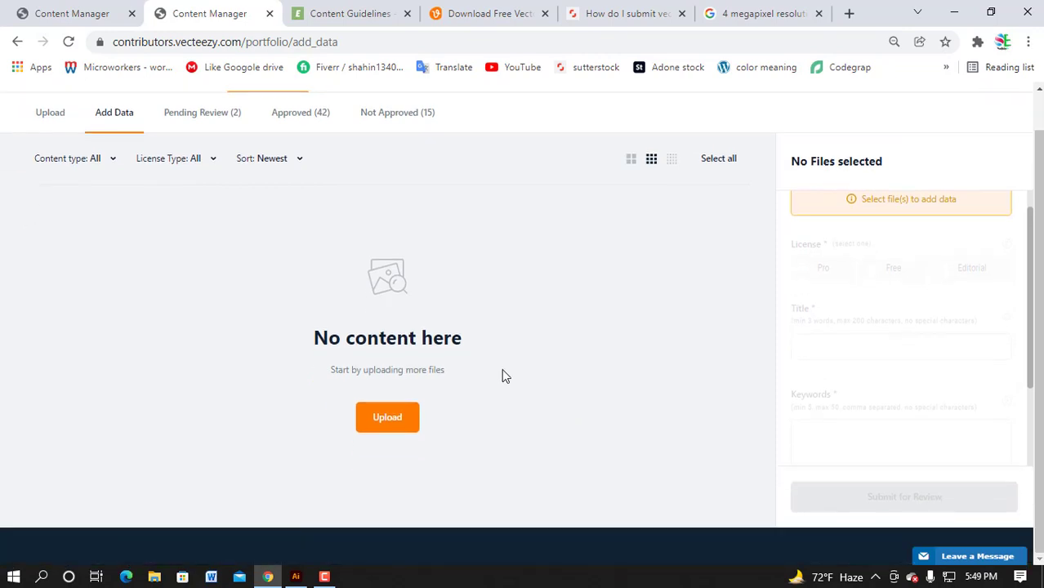